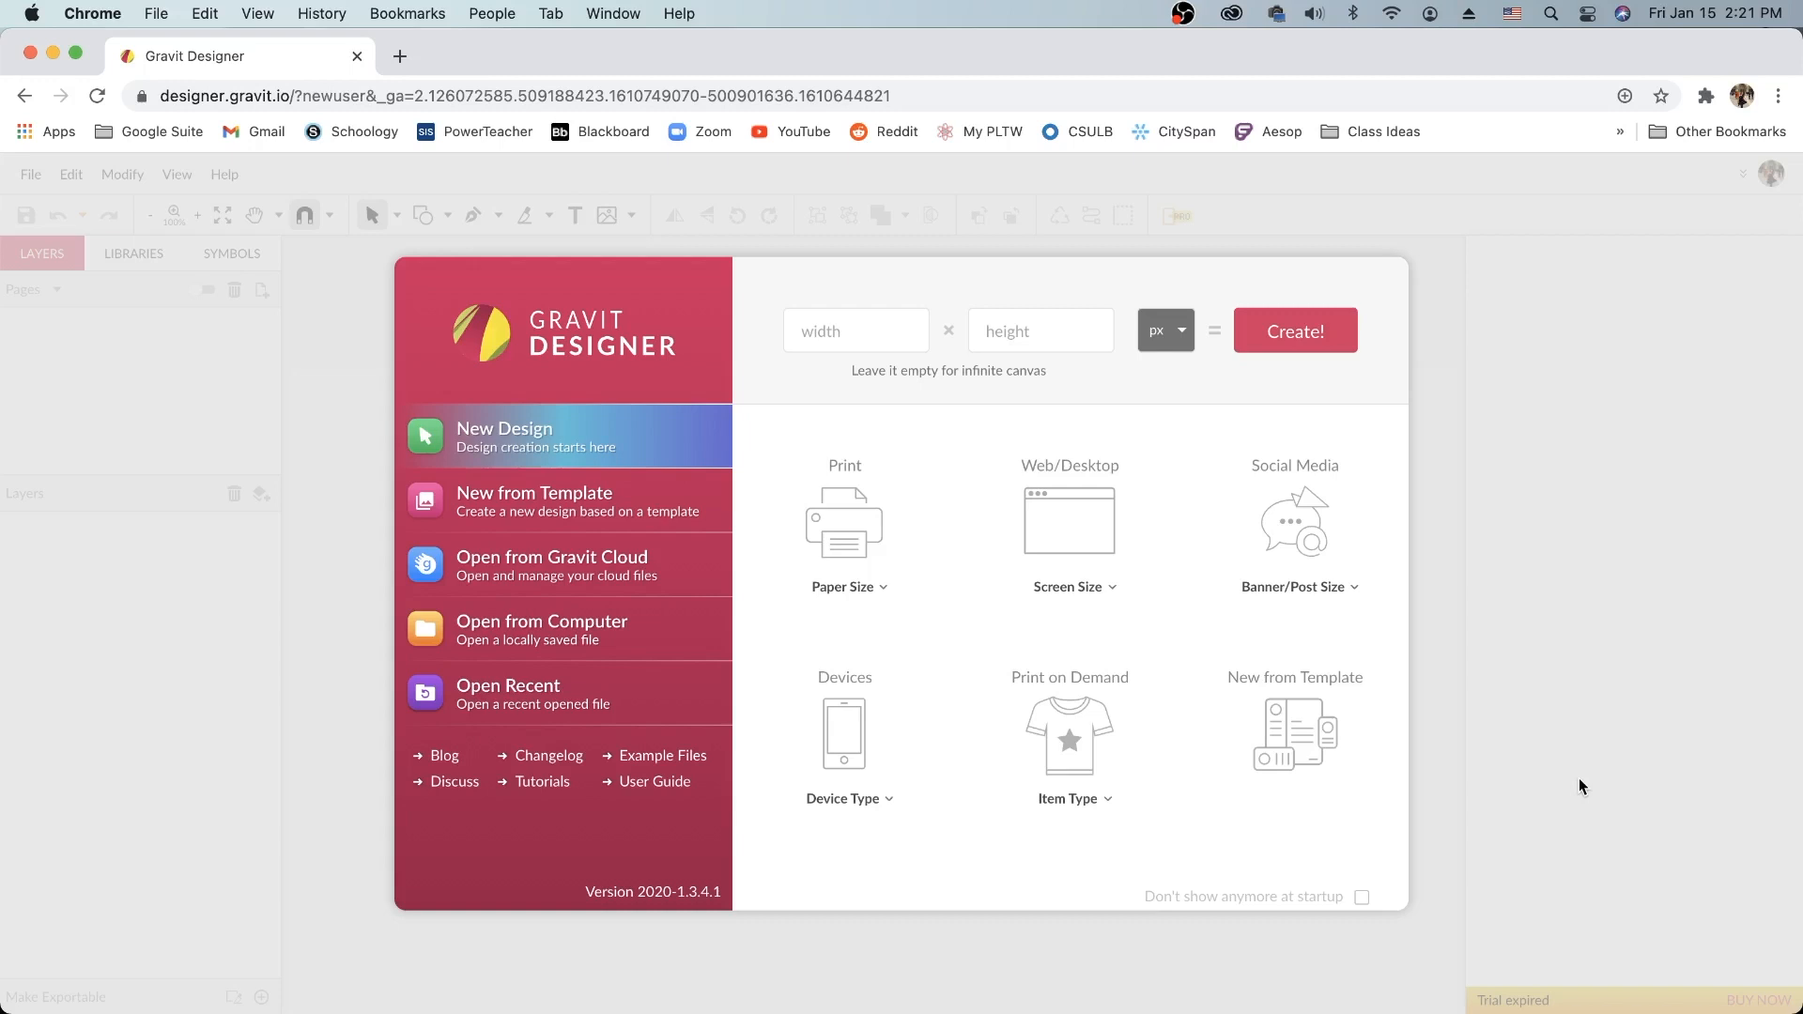
Step: Set the measurement unit for the new design to inches
{"action": "left_click", "coordinate": [820, 334]}
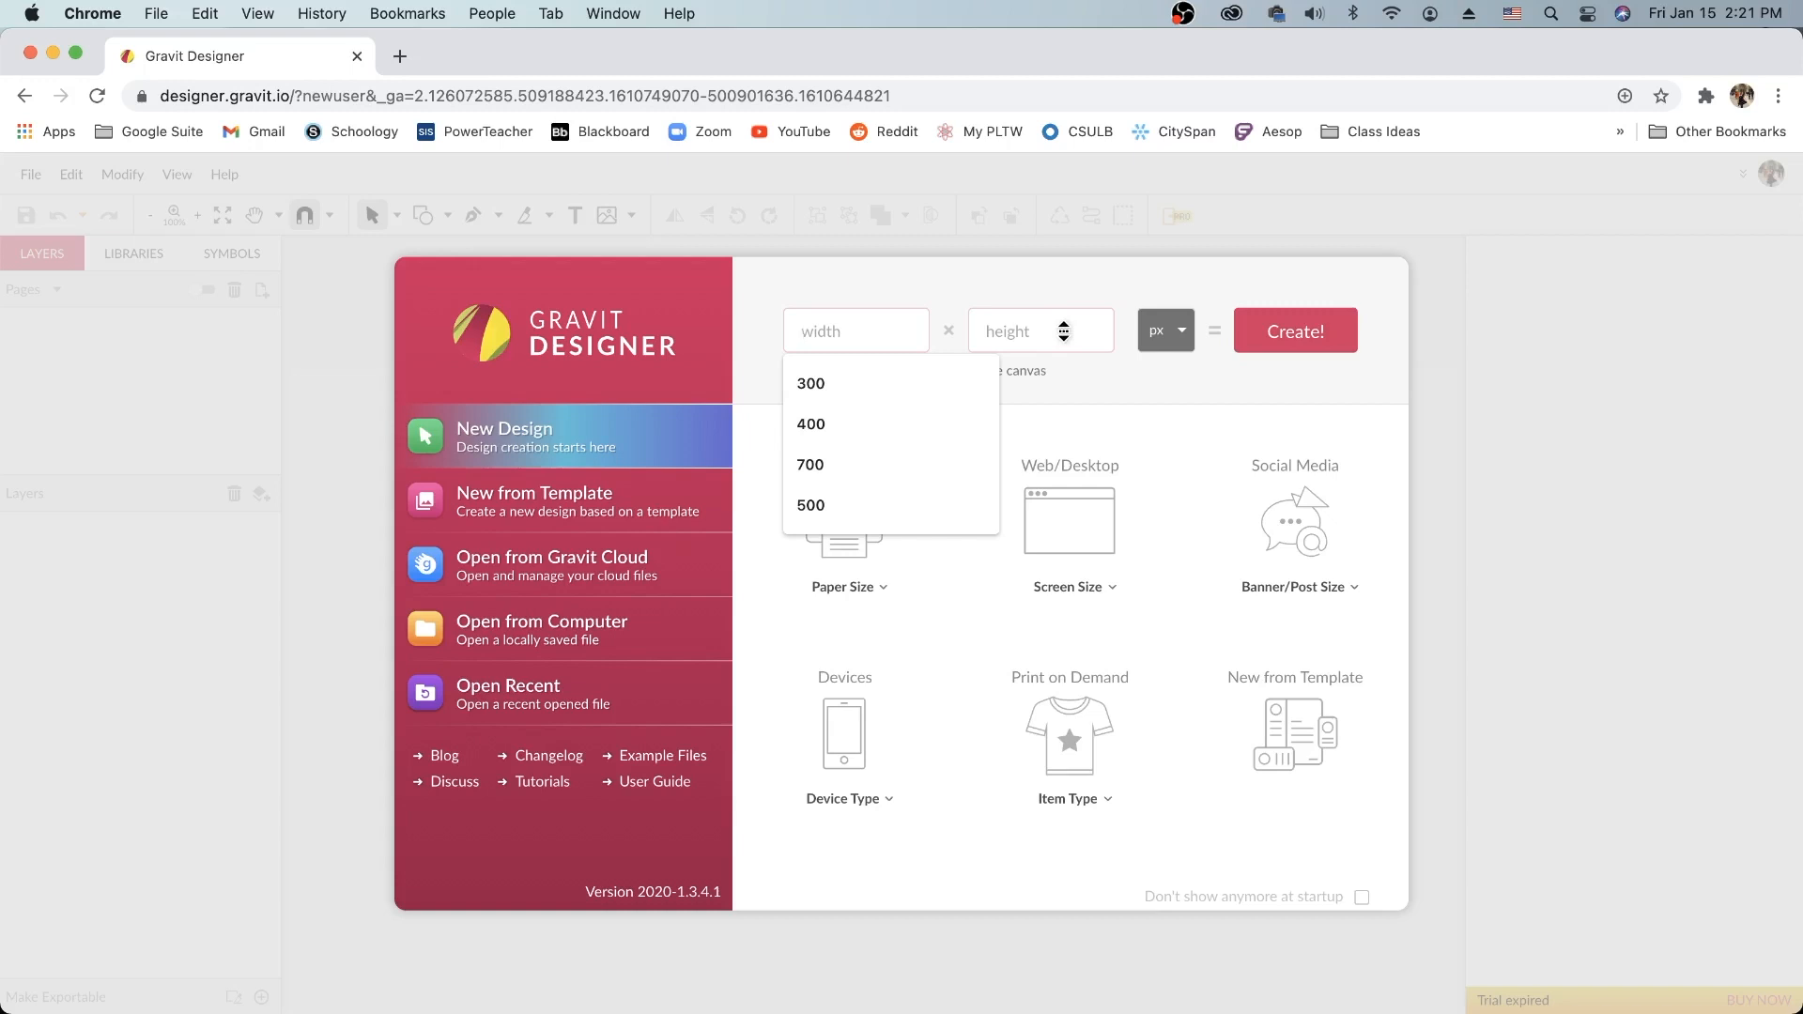
{"action": "left_click", "coordinate": [1163, 333]}
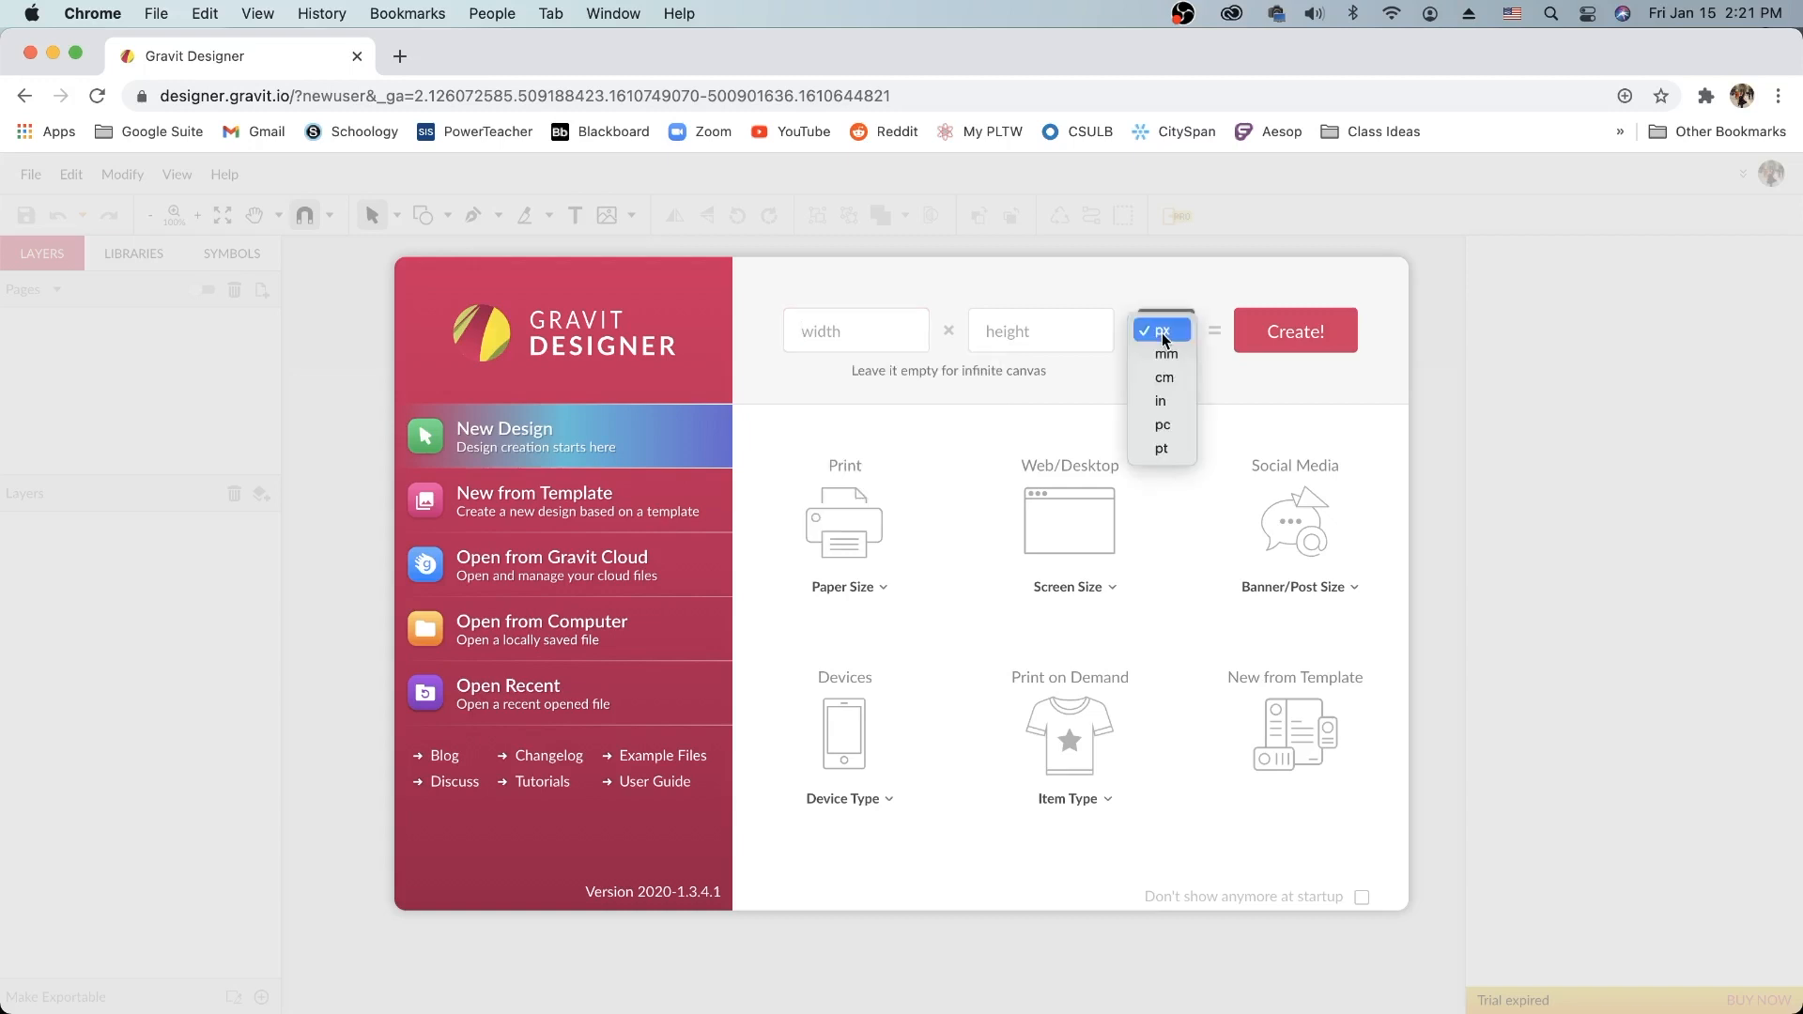
{"action": "left_click", "coordinate": [1163, 402]}
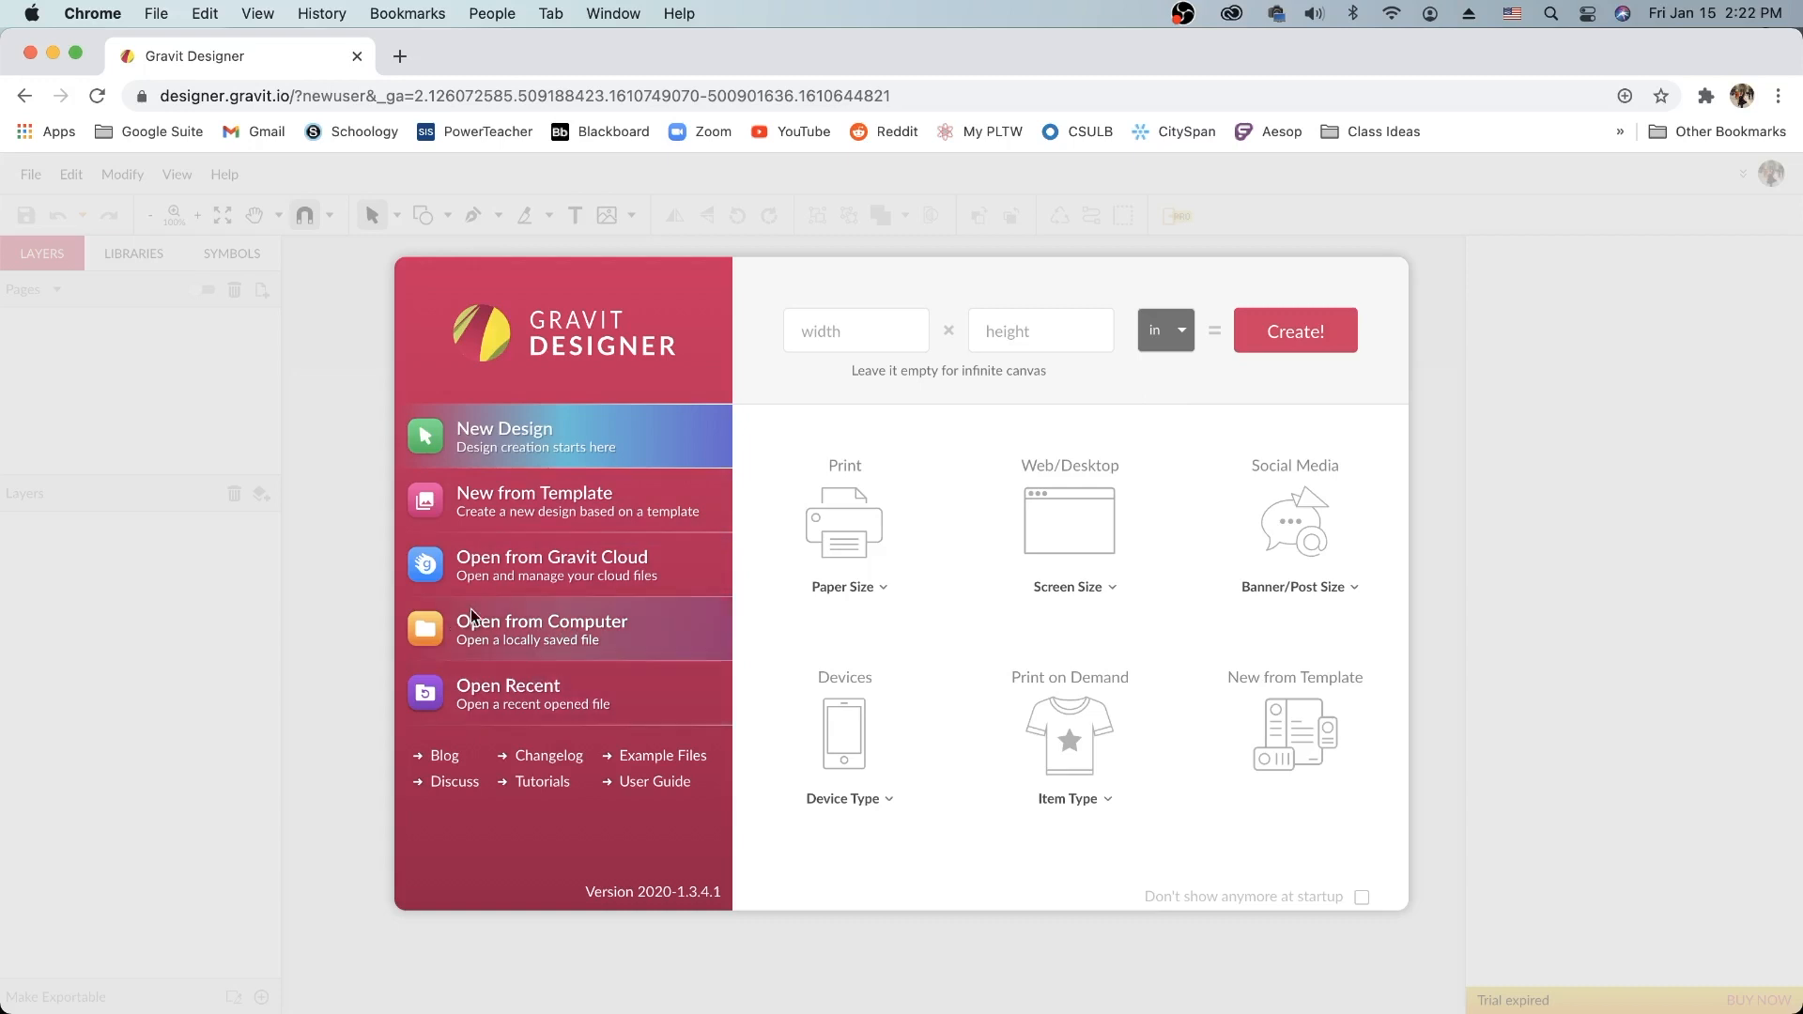
Step: Look at the existing-file choices in Gravit Cloud and on the computer without opening any file
{"action": "left_click", "coordinate": [505, 573]}
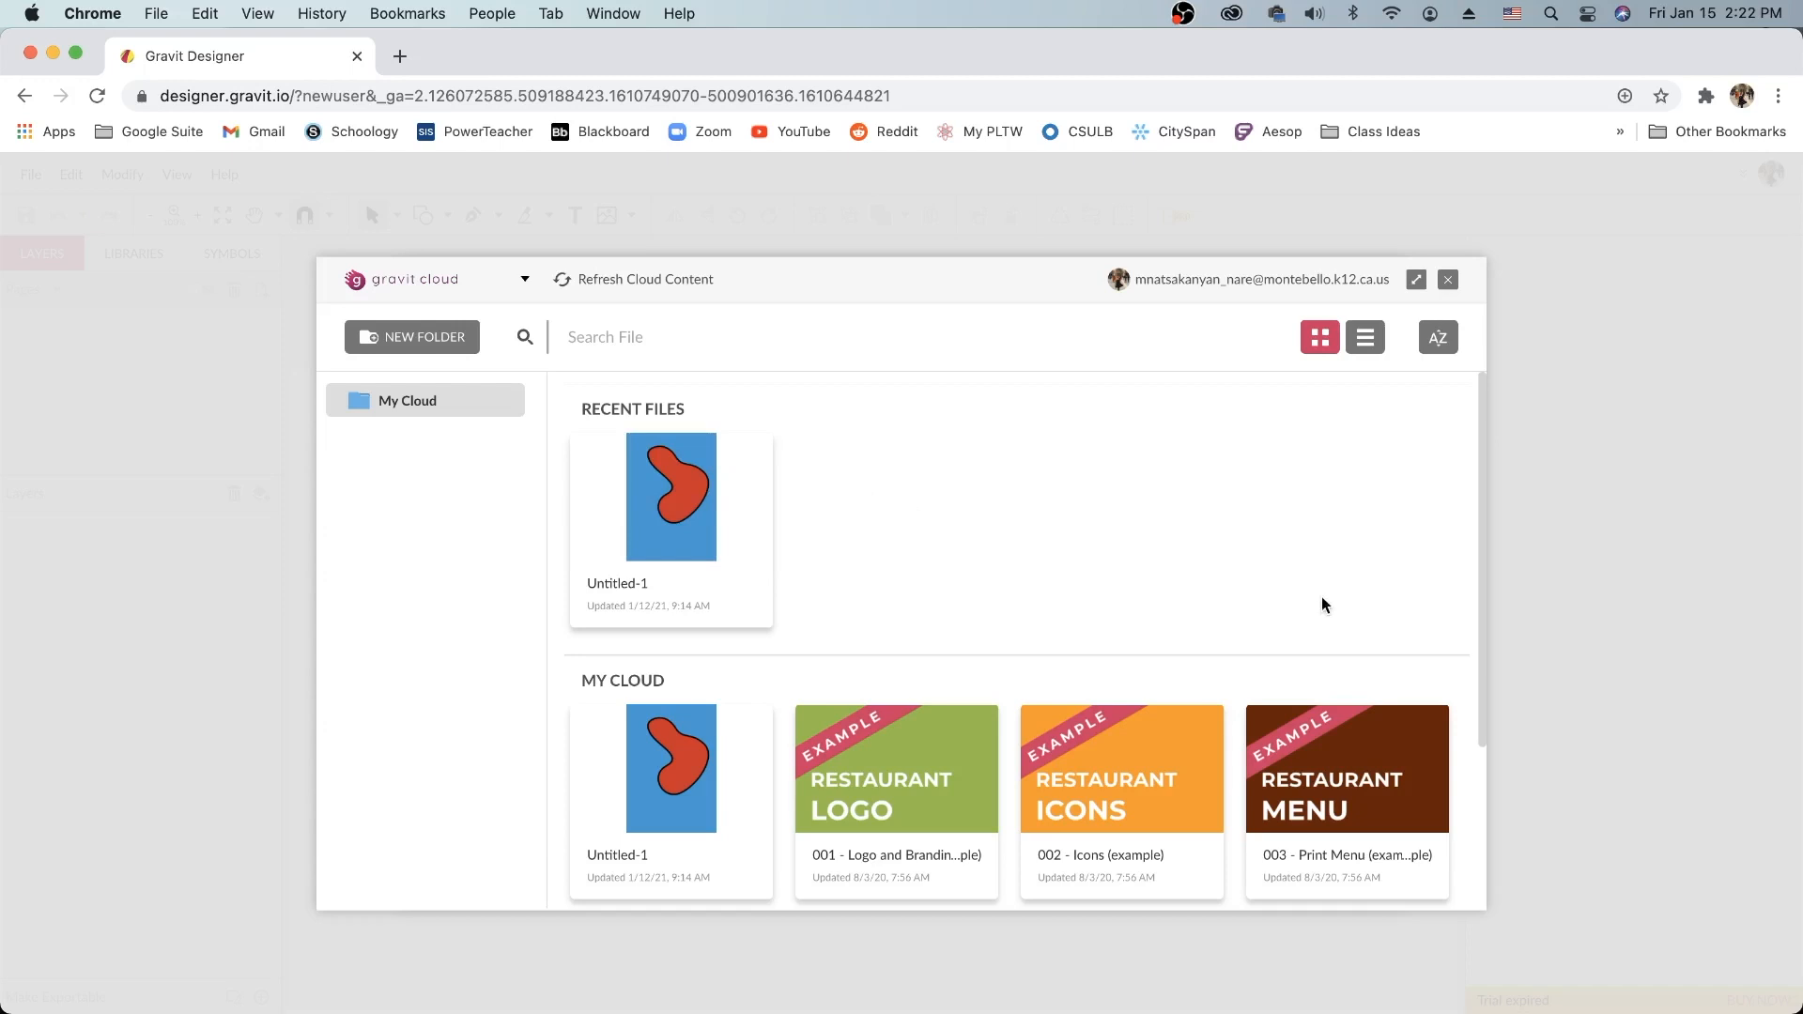
{"action": "left_click", "coordinate": [1448, 279]}
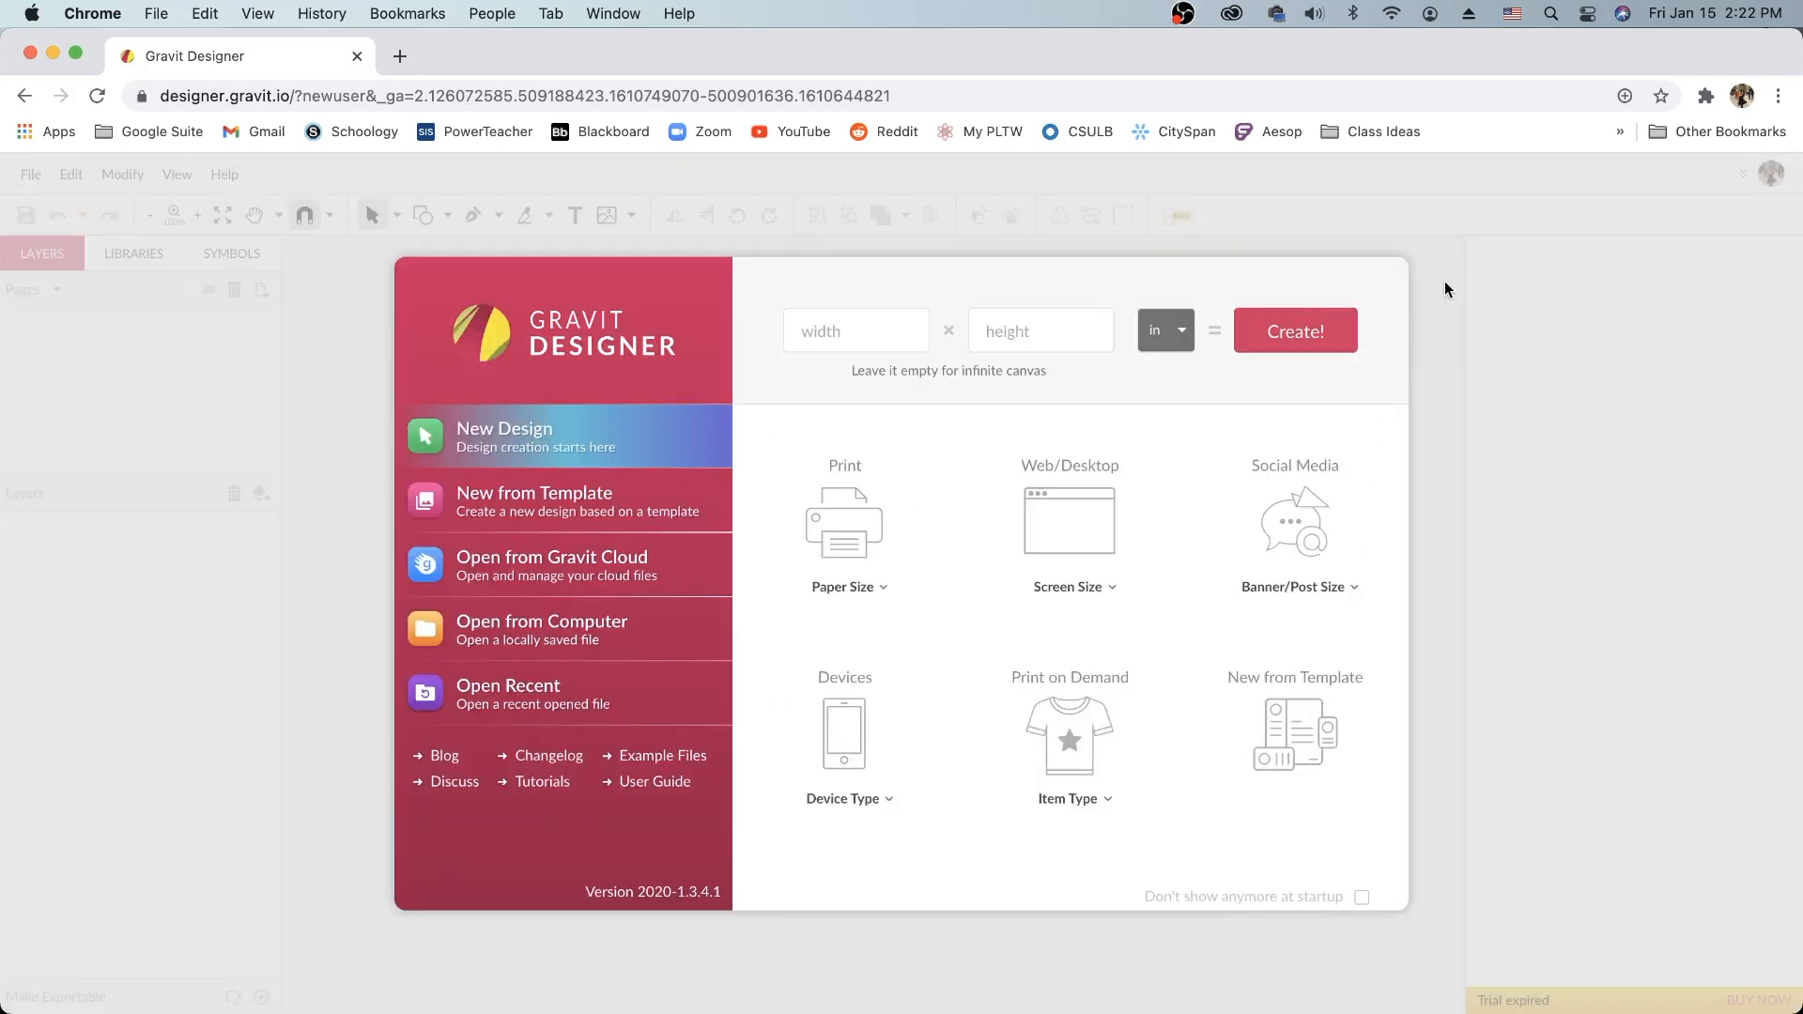
{"action": "left_click", "coordinate": [555, 644]}
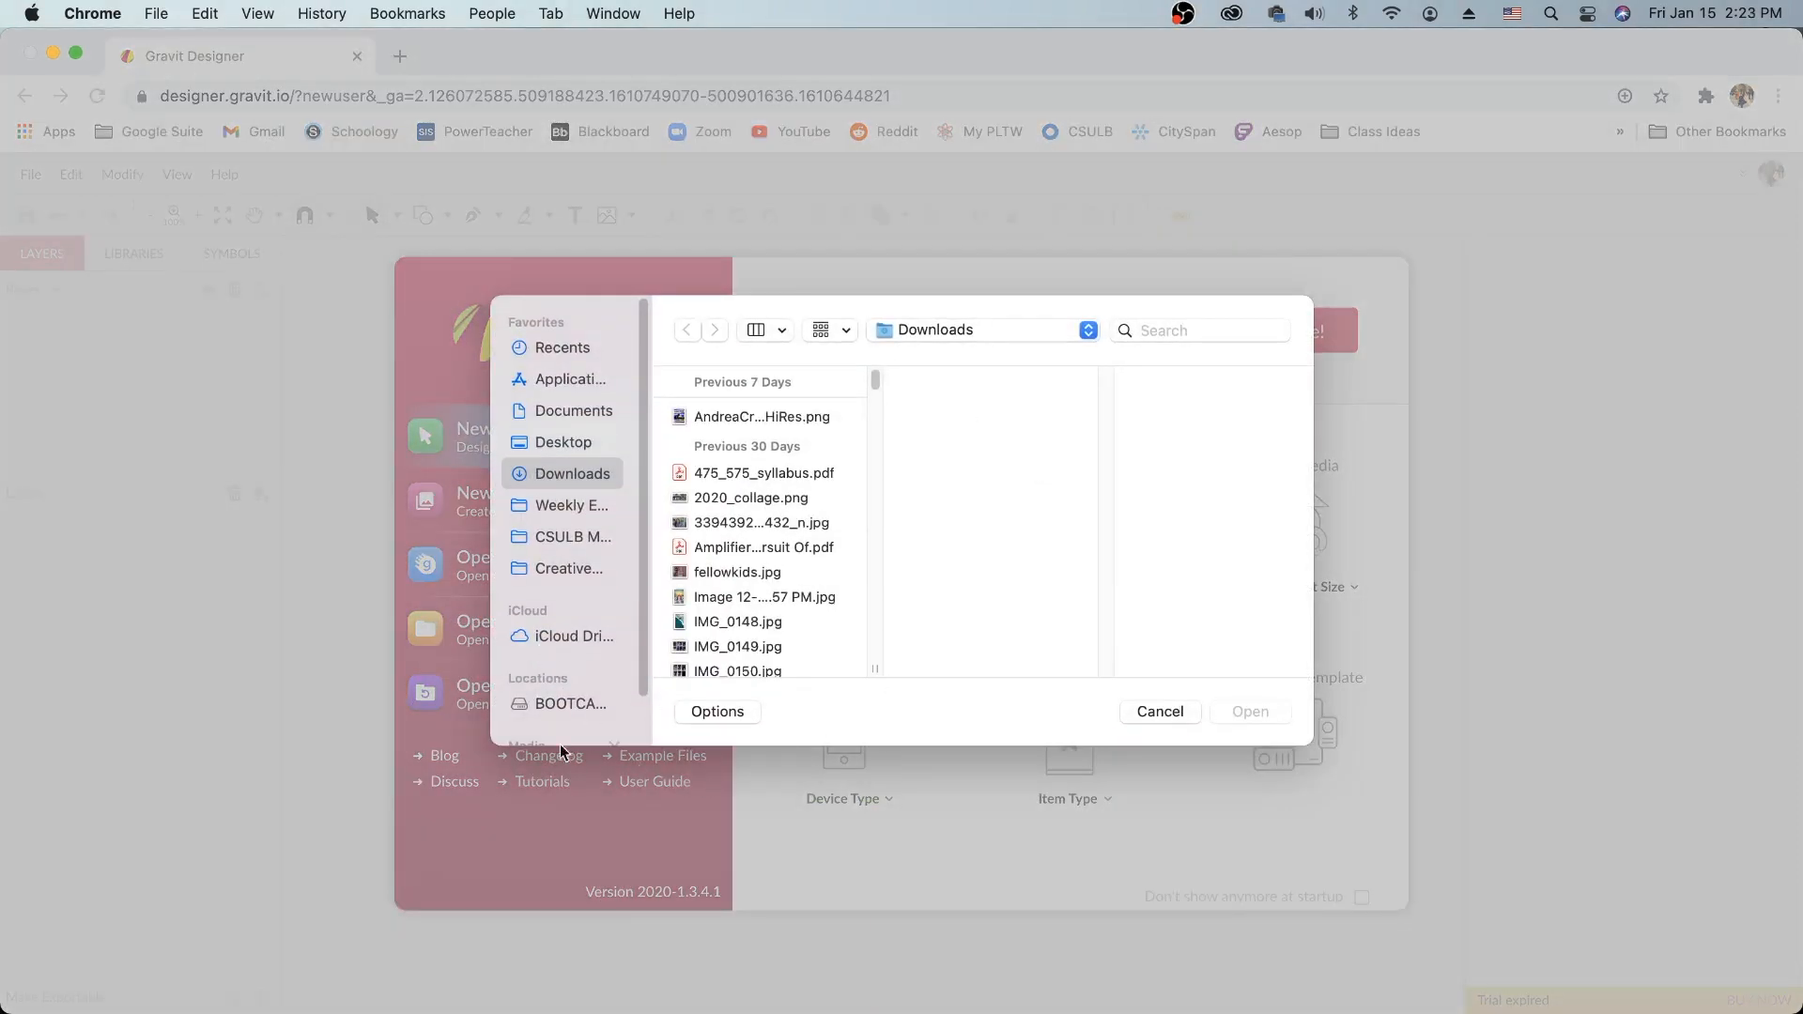
{"action": "left_click", "coordinate": [1168, 710]}
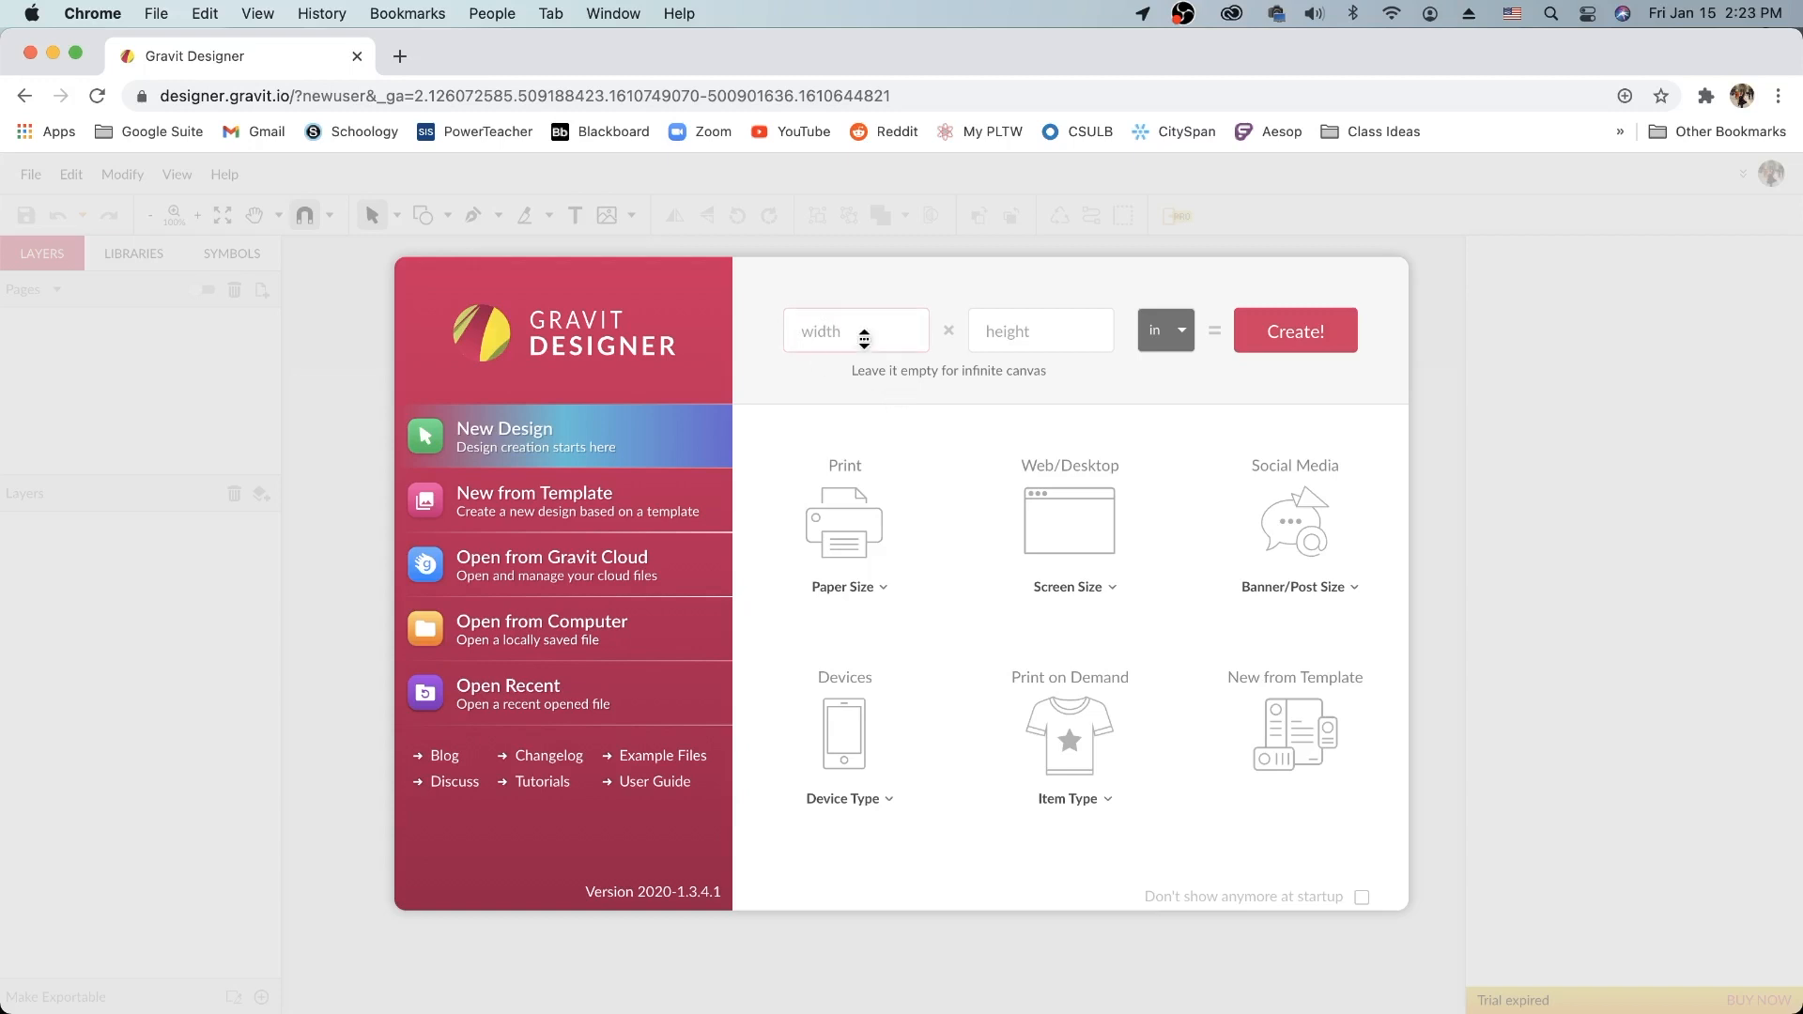
Step: Create a new design with a width of 5 in and a height of 5 in
{"action": "left_click", "coordinate": [857, 338]}
{"action": "type", "text": "0"}
{"action": "key", "text": "BackSpace"}
{"action": "type", "text": "6"}
{"action": "left_click", "coordinate": [822, 330]}
{"action": "left_click", "coordinate": [1057, 331]}
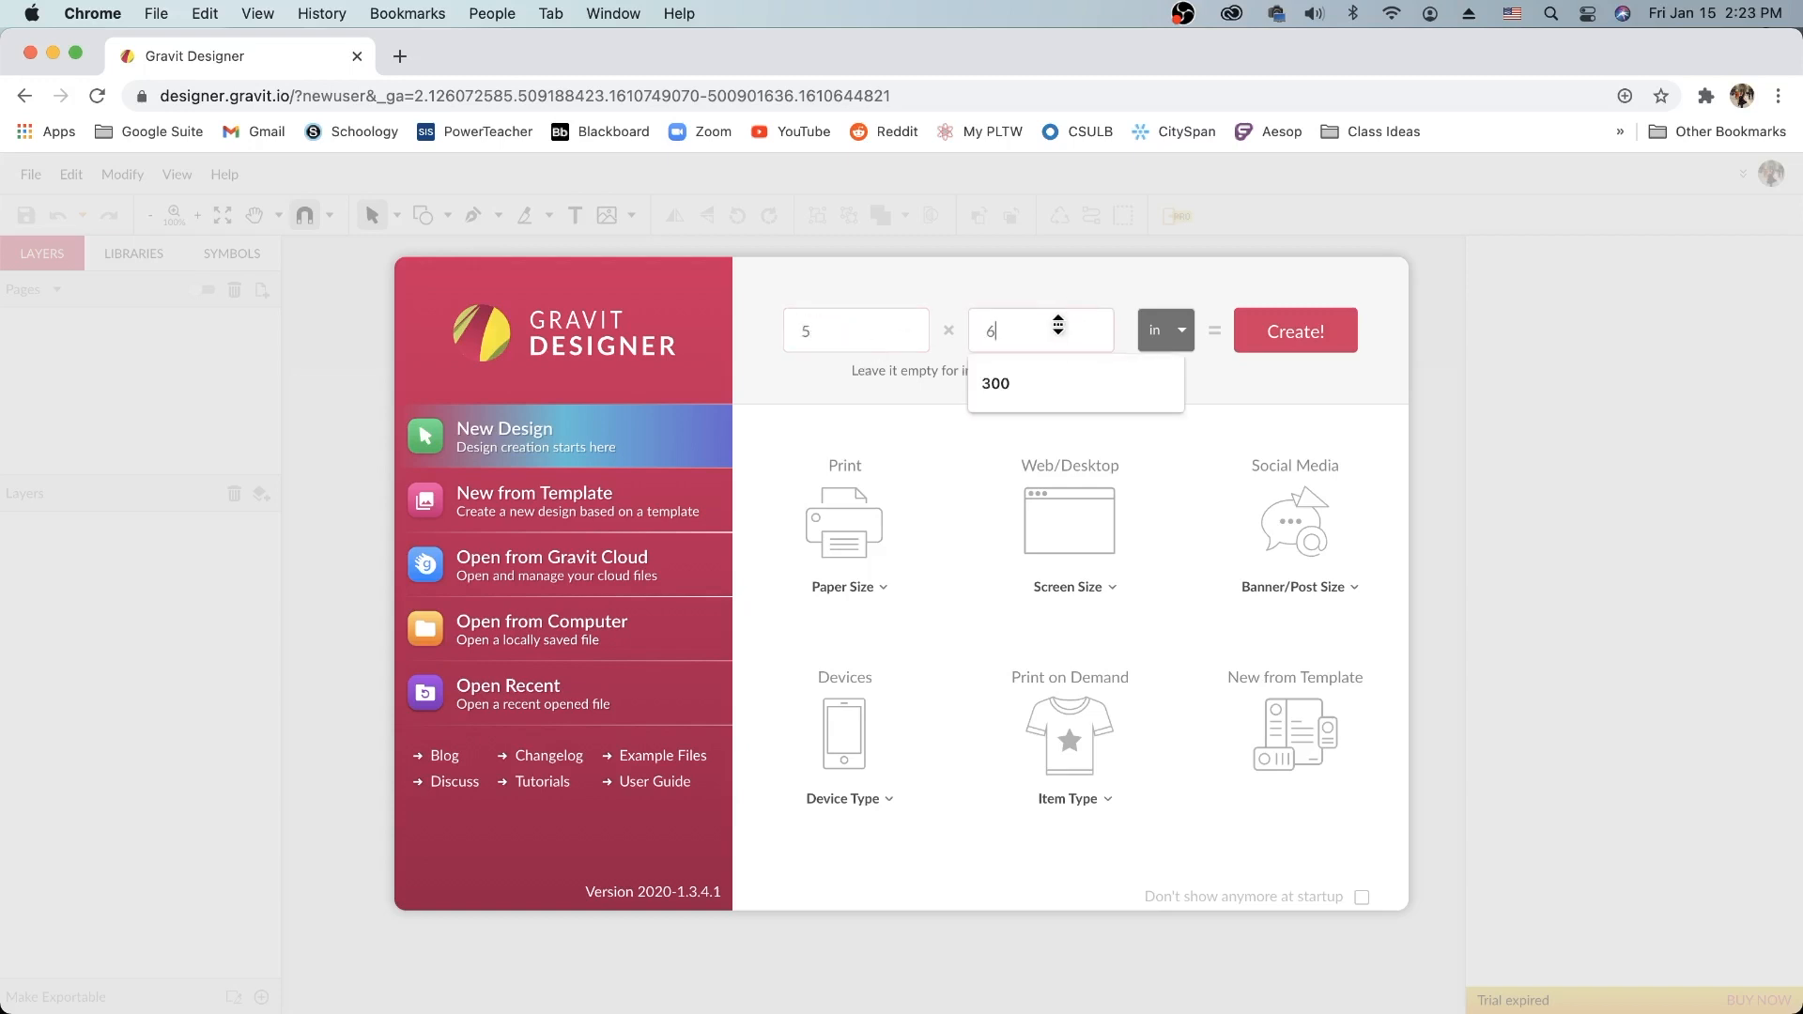
{"action": "type", "text": "4"}
{"action": "left_click", "coordinate": [1009, 327]}
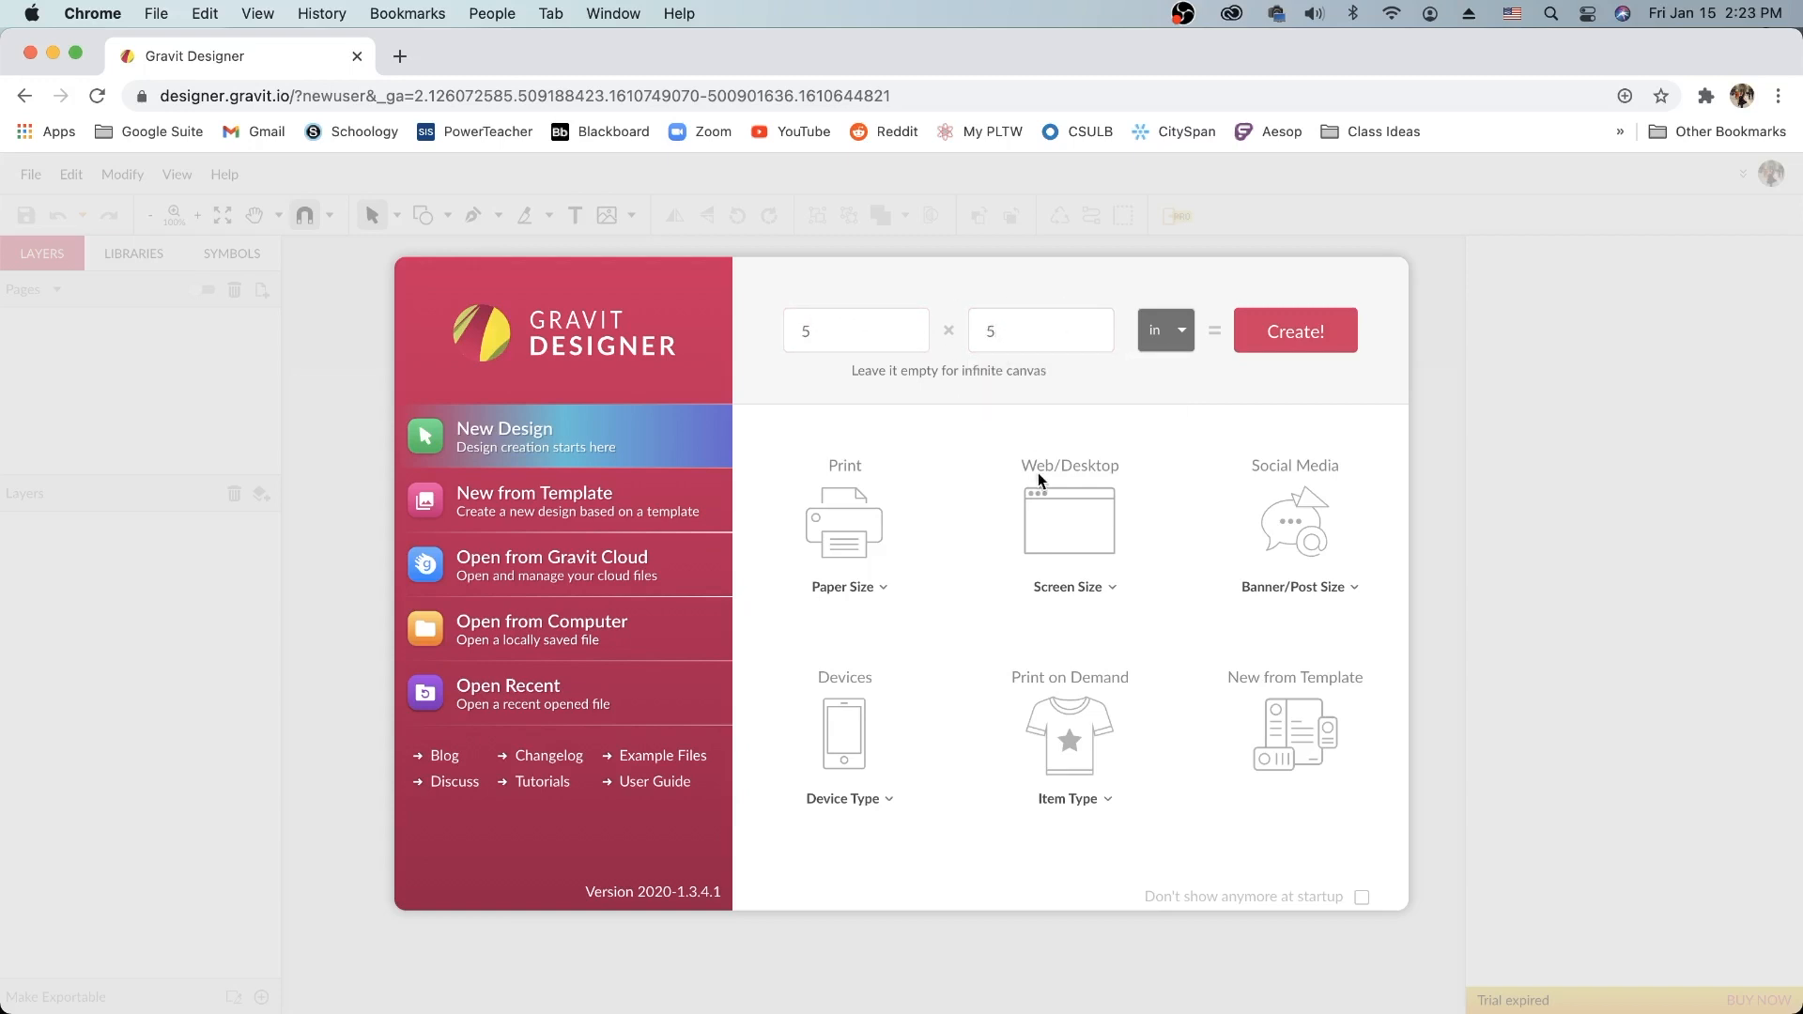
{"action": "left_click", "coordinate": [1315, 335]}
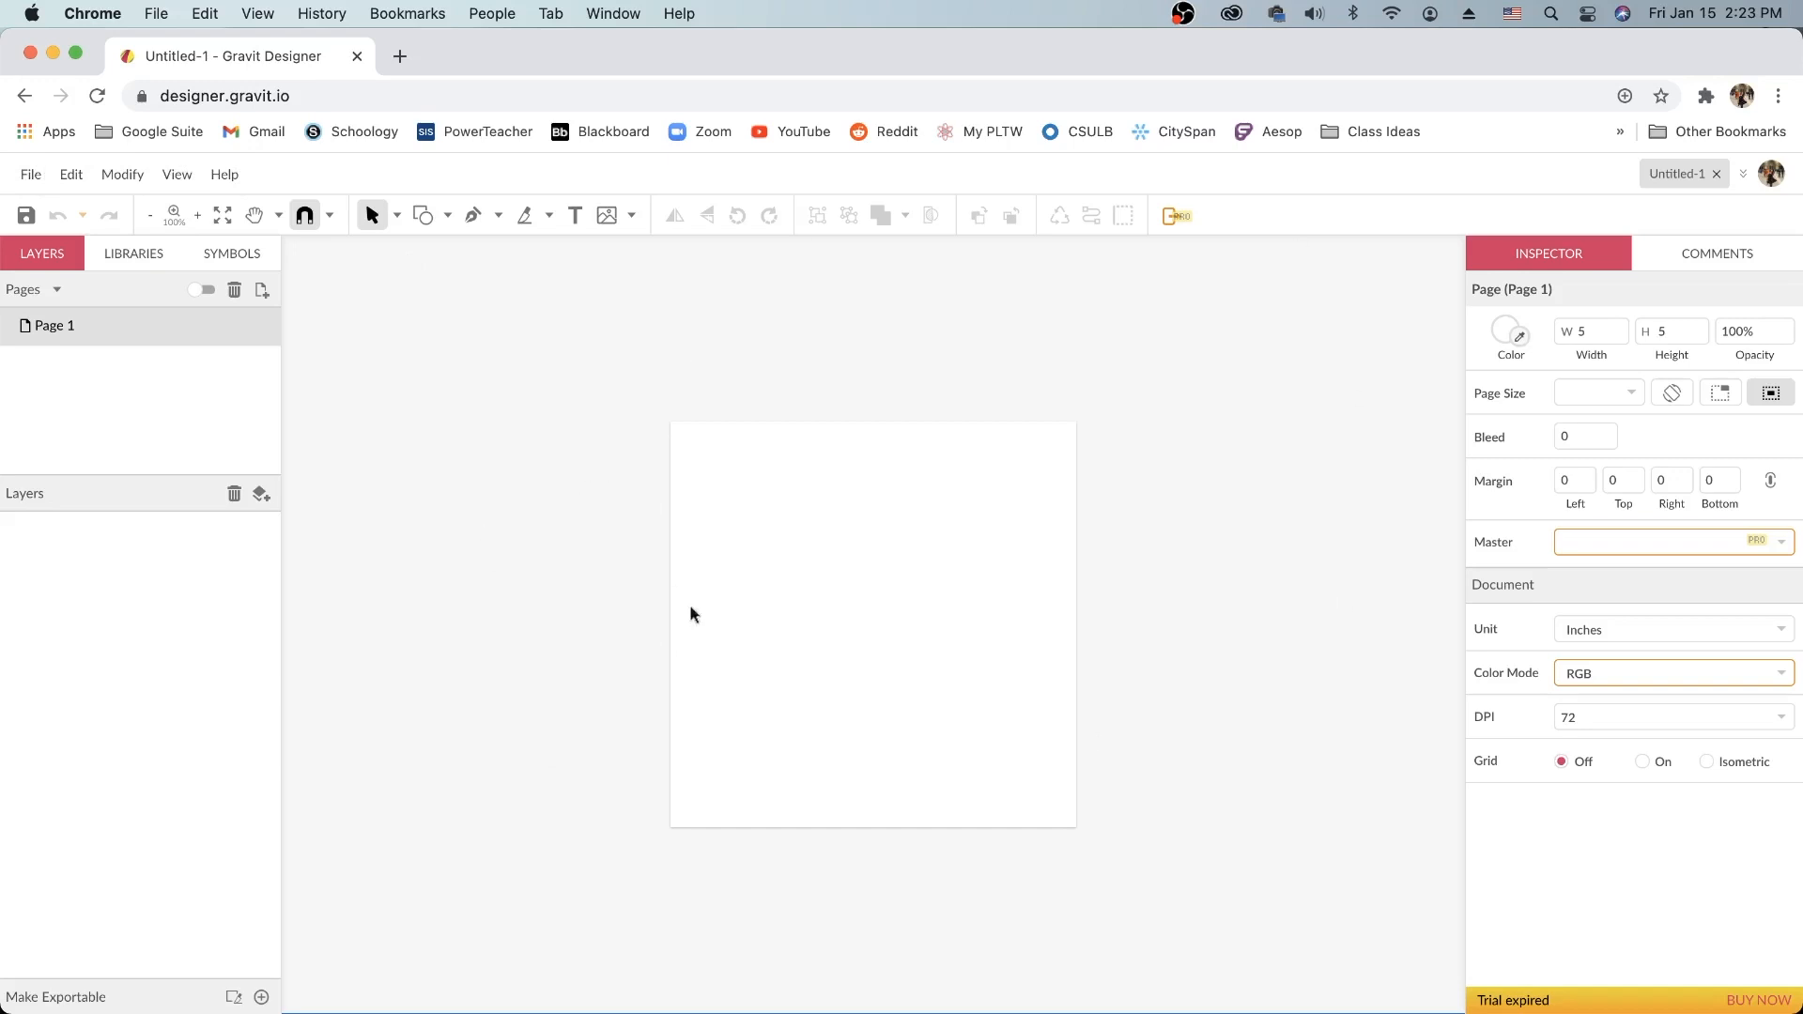
Step: Review the available file, edit, modify and view commands and the list of shape tools
{"action": "left_click", "coordinate": [28, 177]}
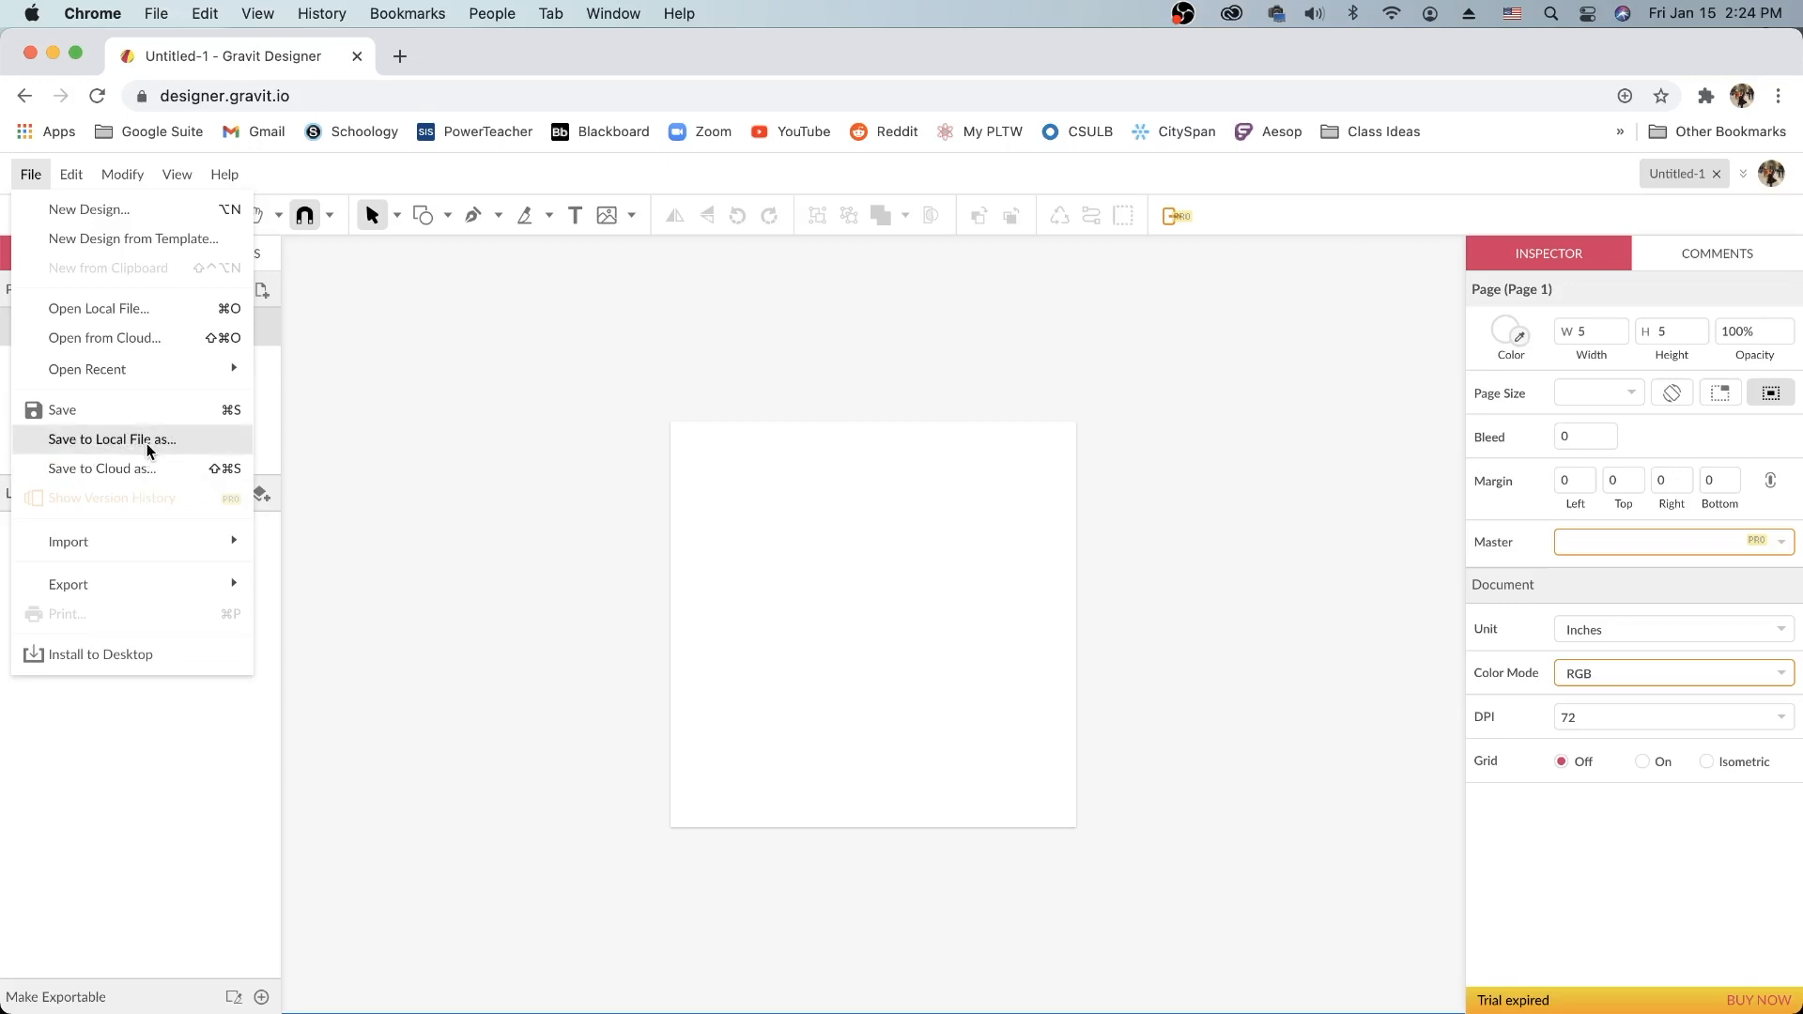
{"action": "mouse_move", "coordinate": [72, 178]}
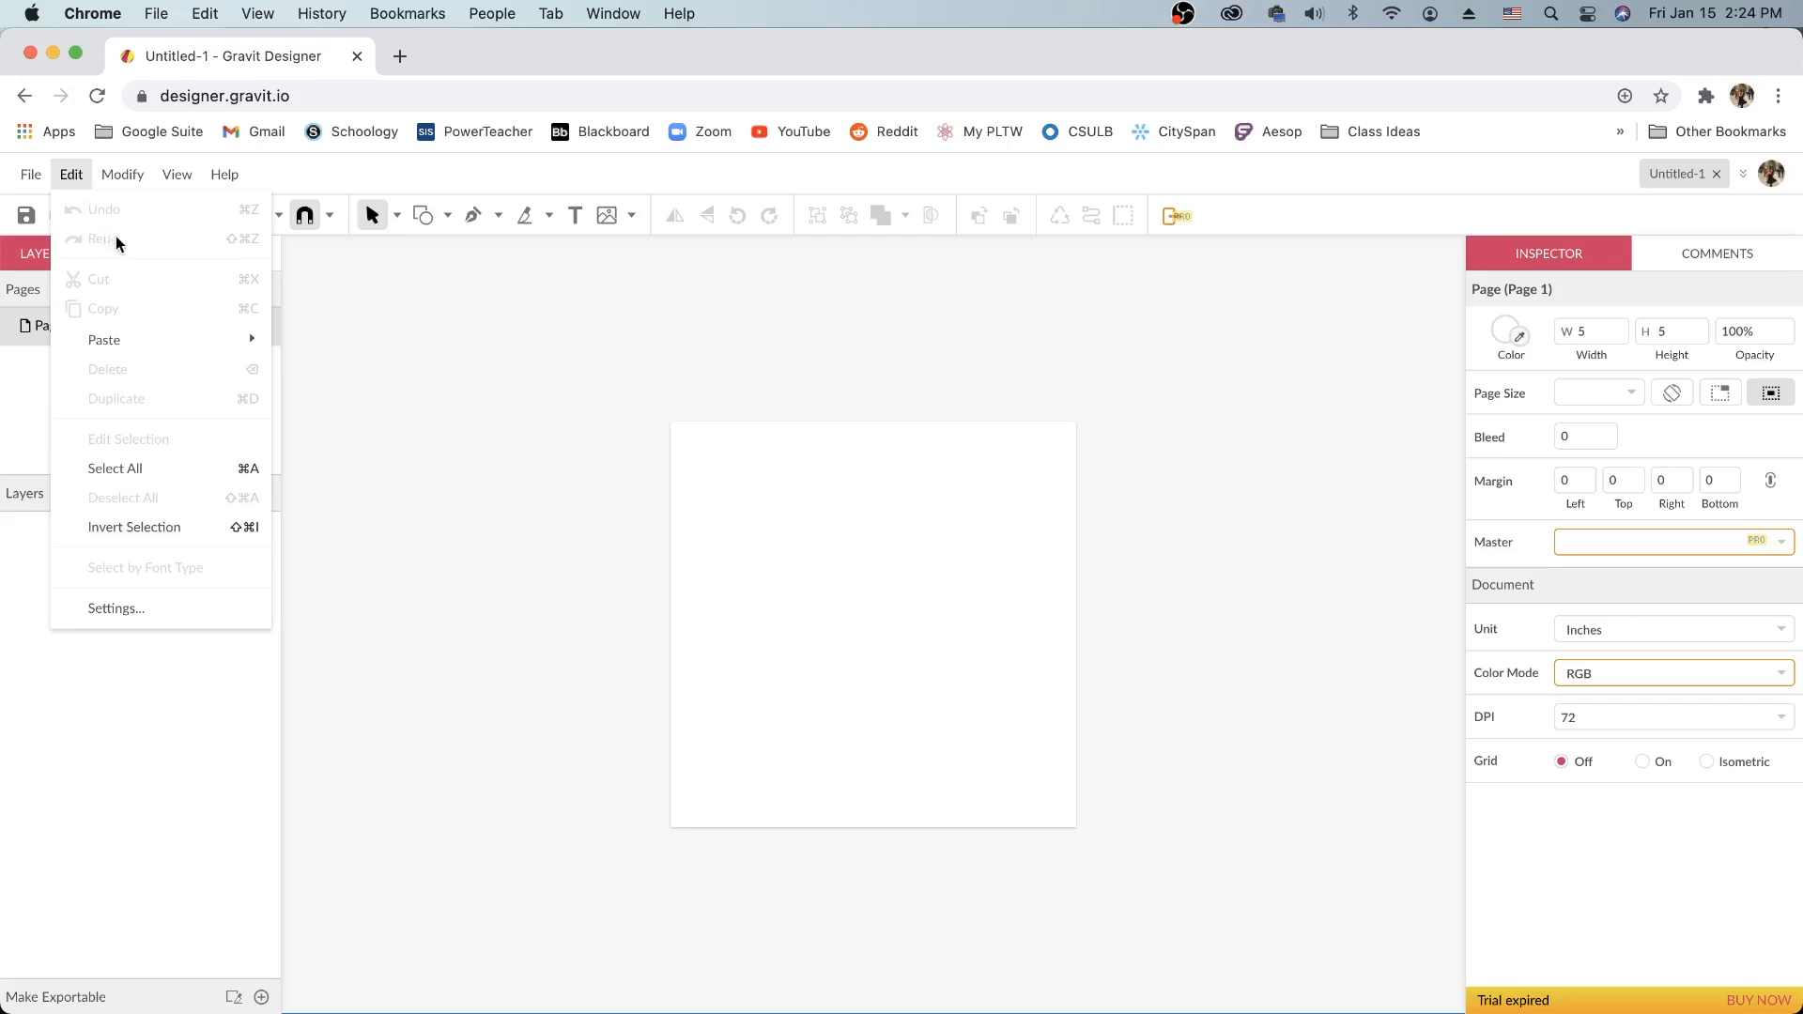
{"action": "mouse_move", "coordinate": [117, 347]}
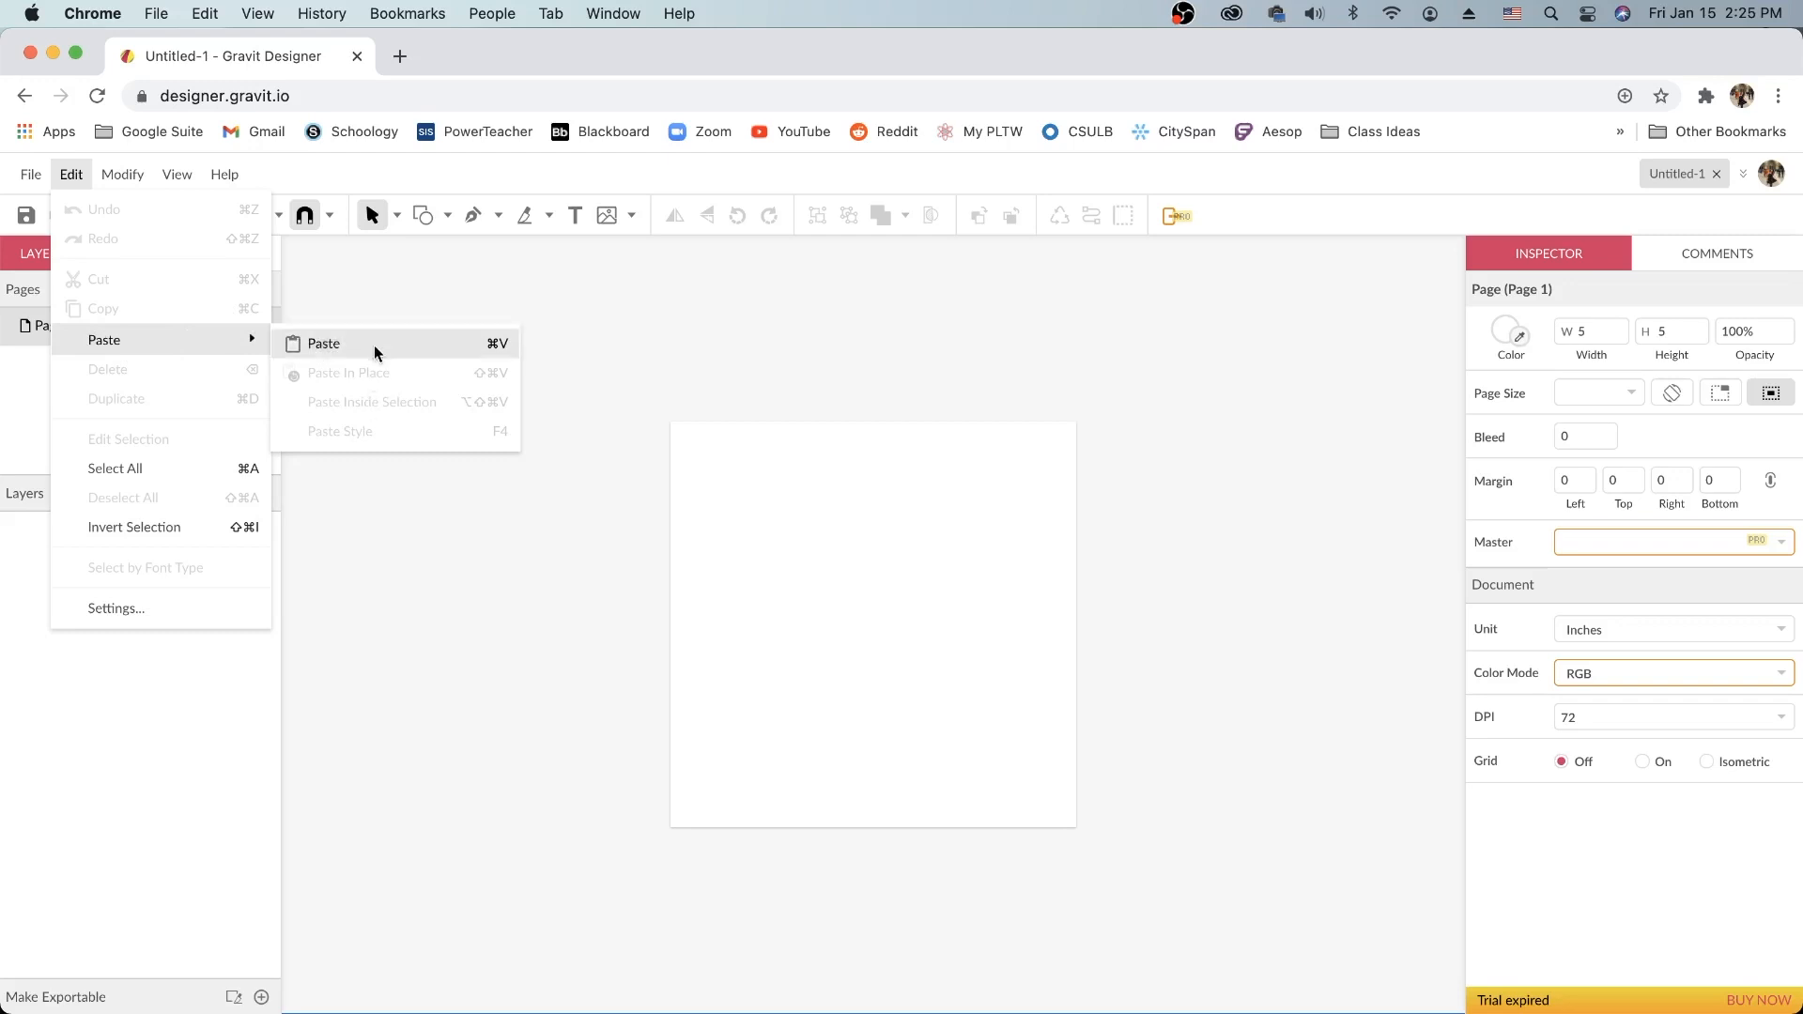
{"action": "mouse_move", "coordinate": [113, 177]}
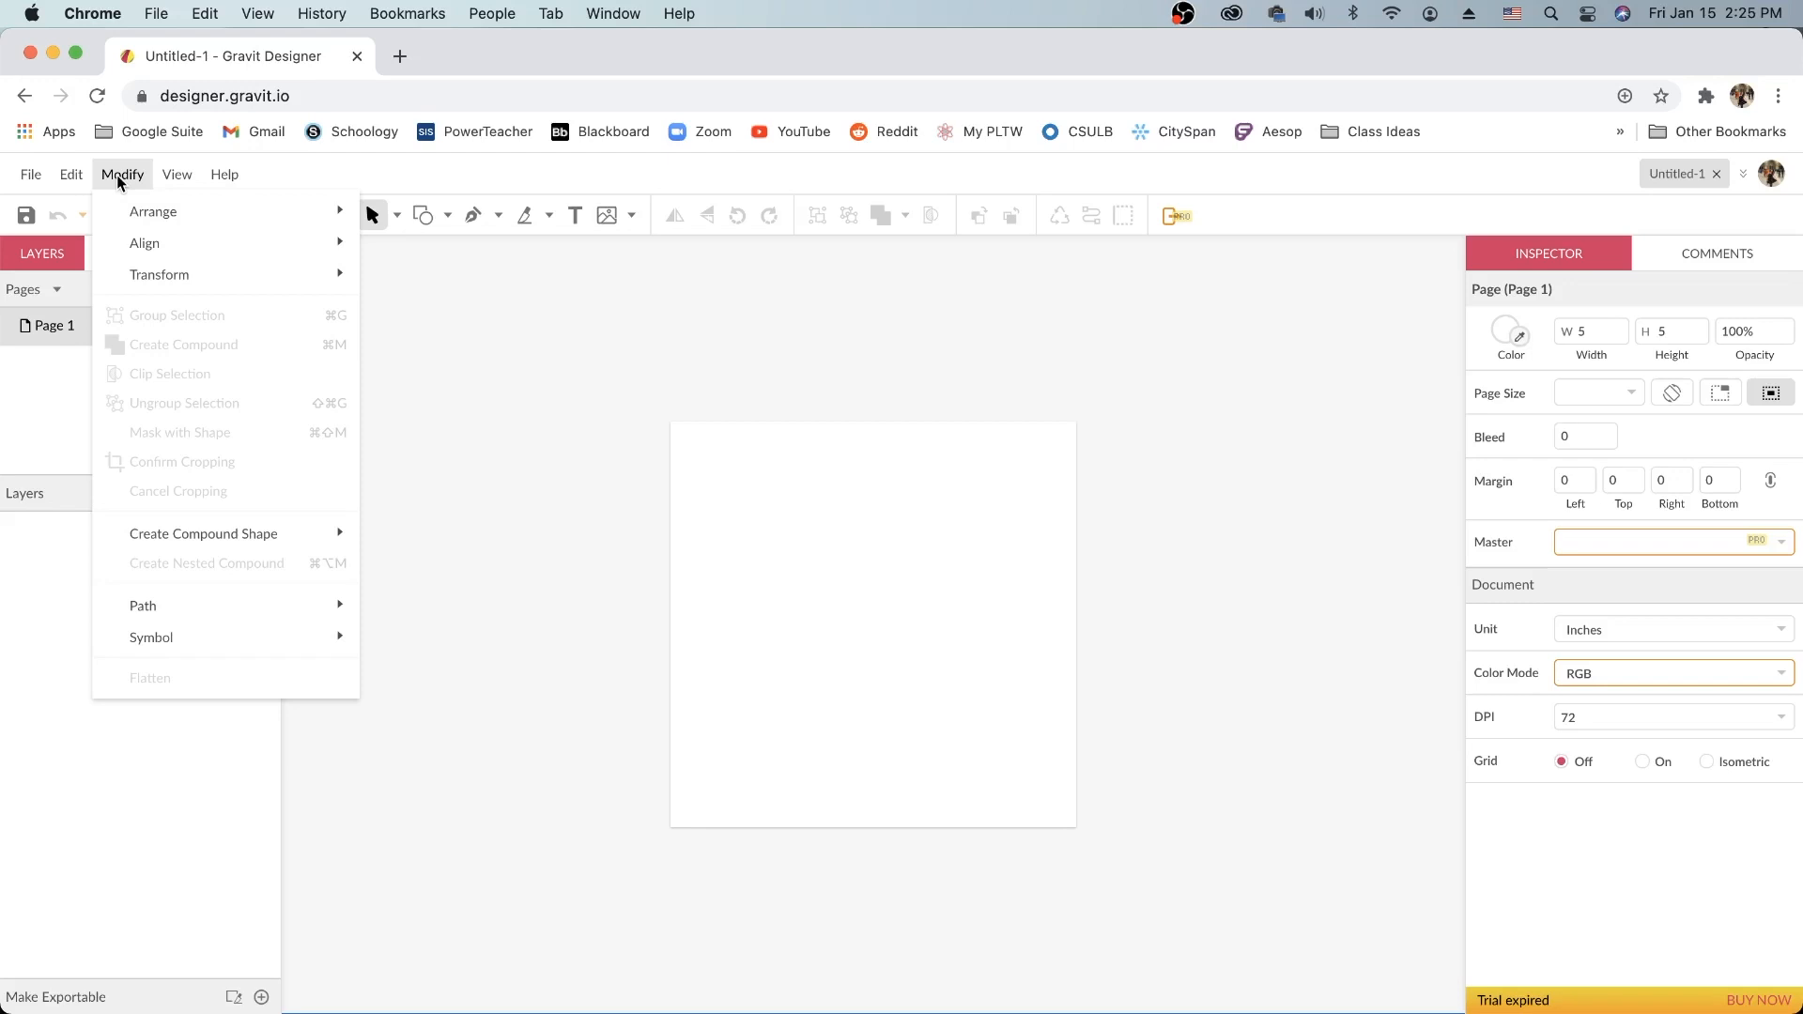
{"action": "mouse_move", "coordinate": [142, 216]}
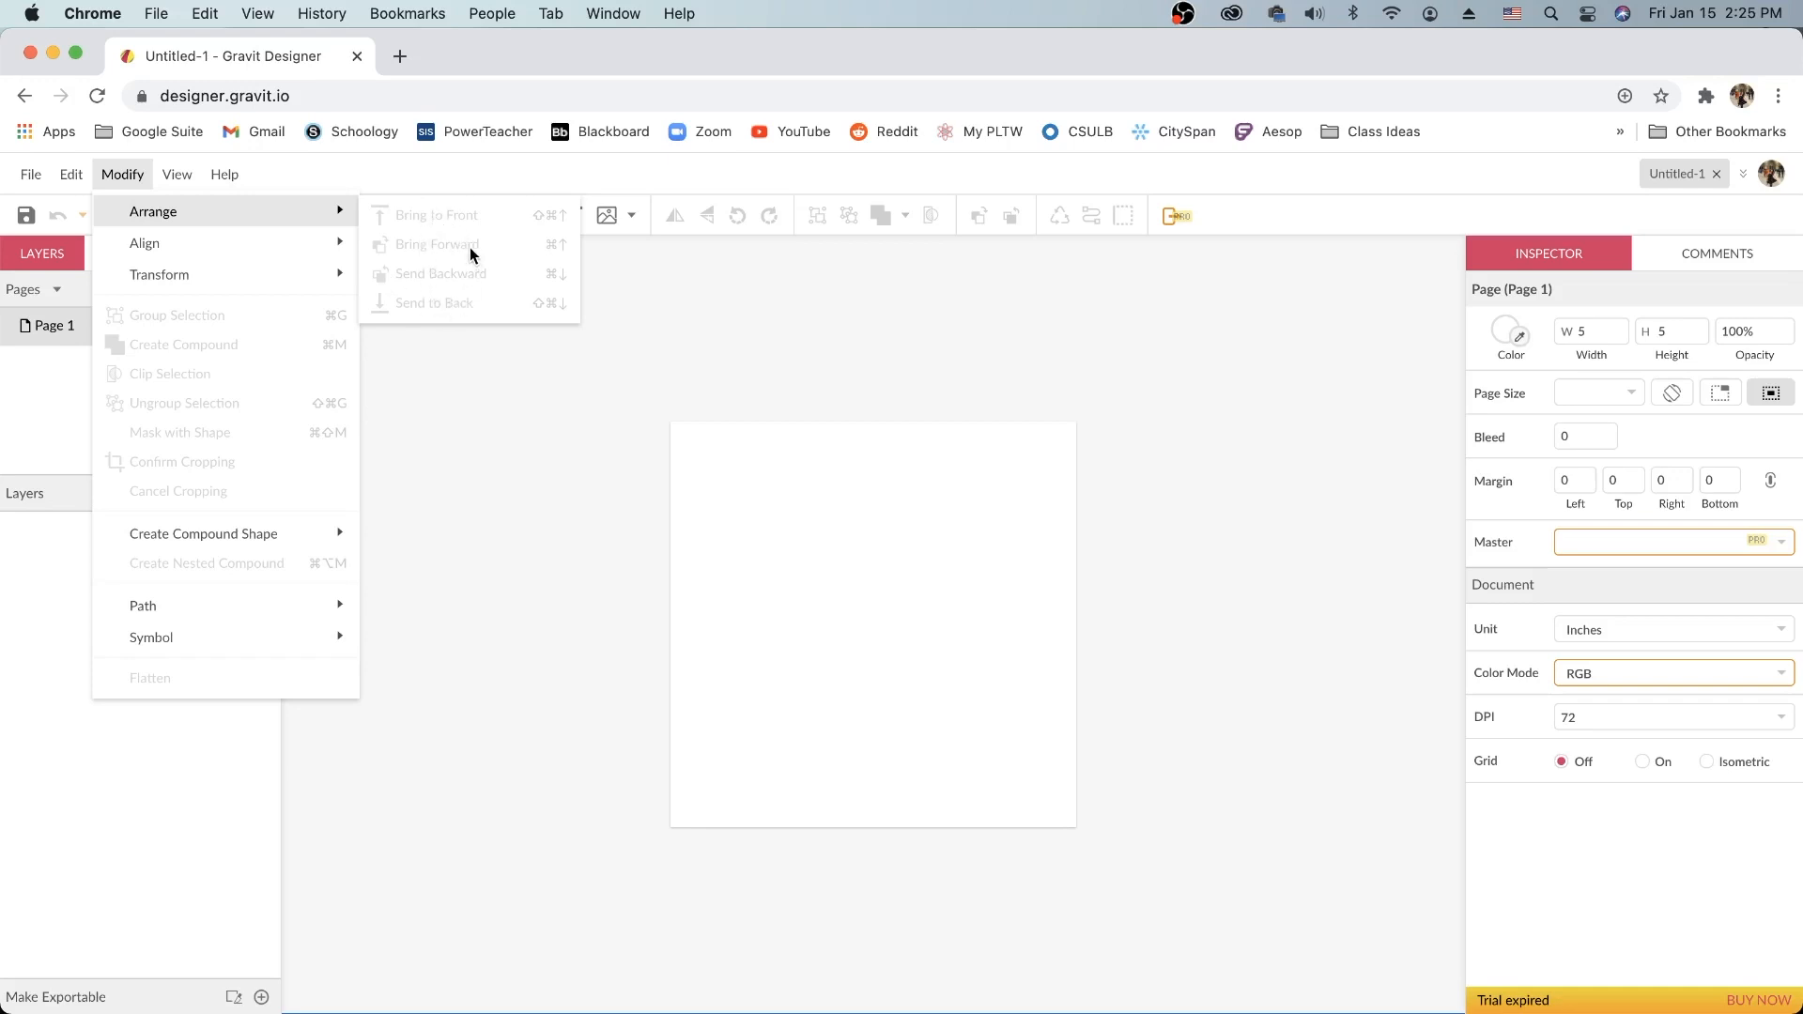
{"action": "mouse_move", "coordinate": [178, 176]}
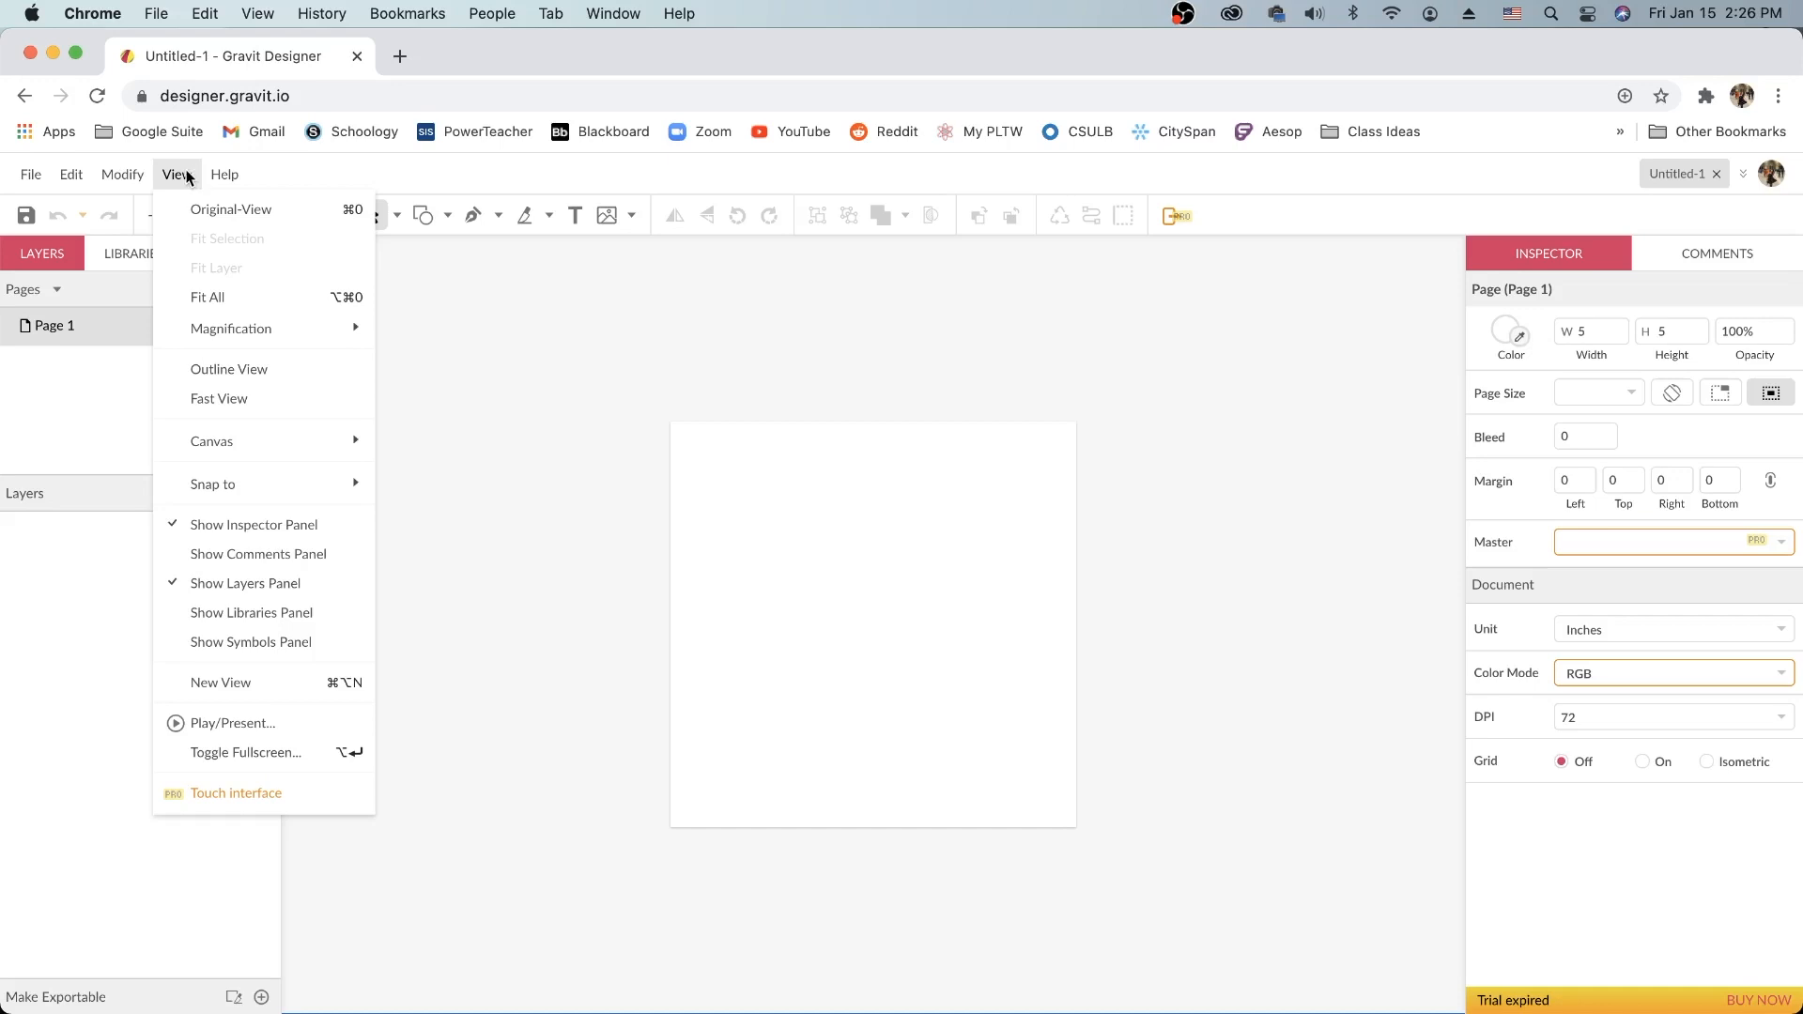
{"action": "left_click", "coordinate": [186, 177]}
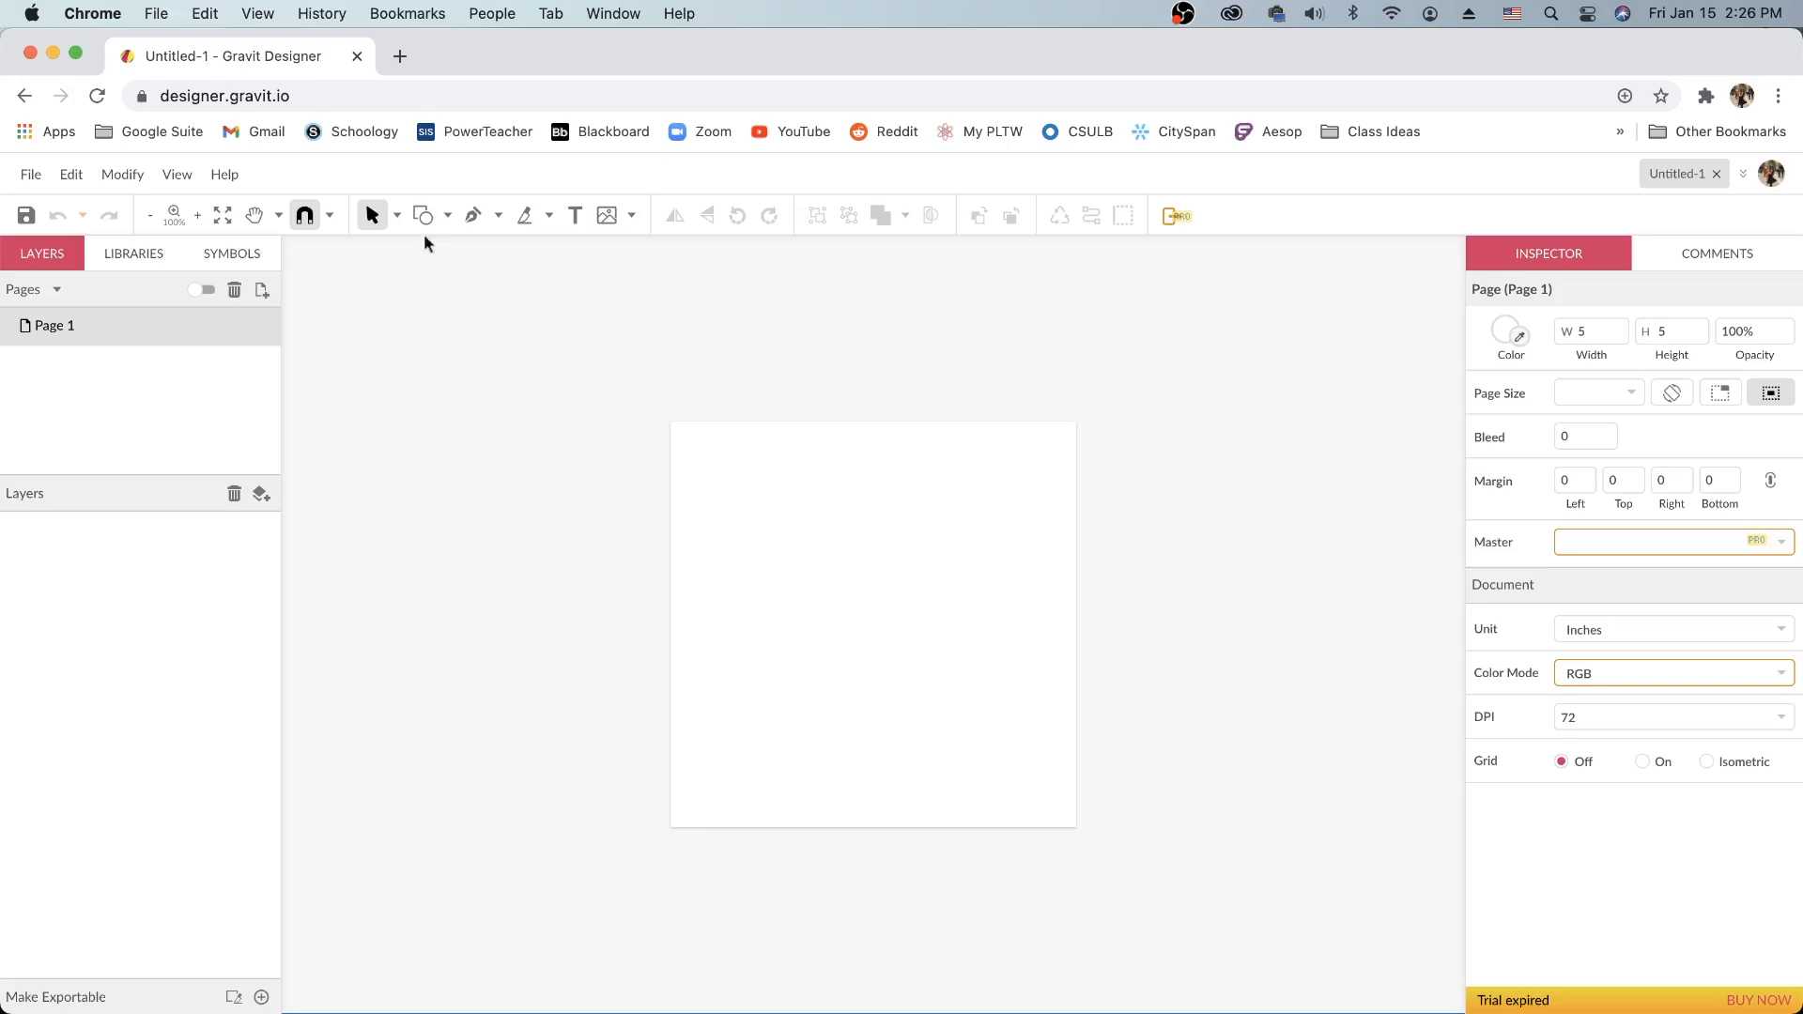
{"action": "left_click", "coordinate": [450, 217]}
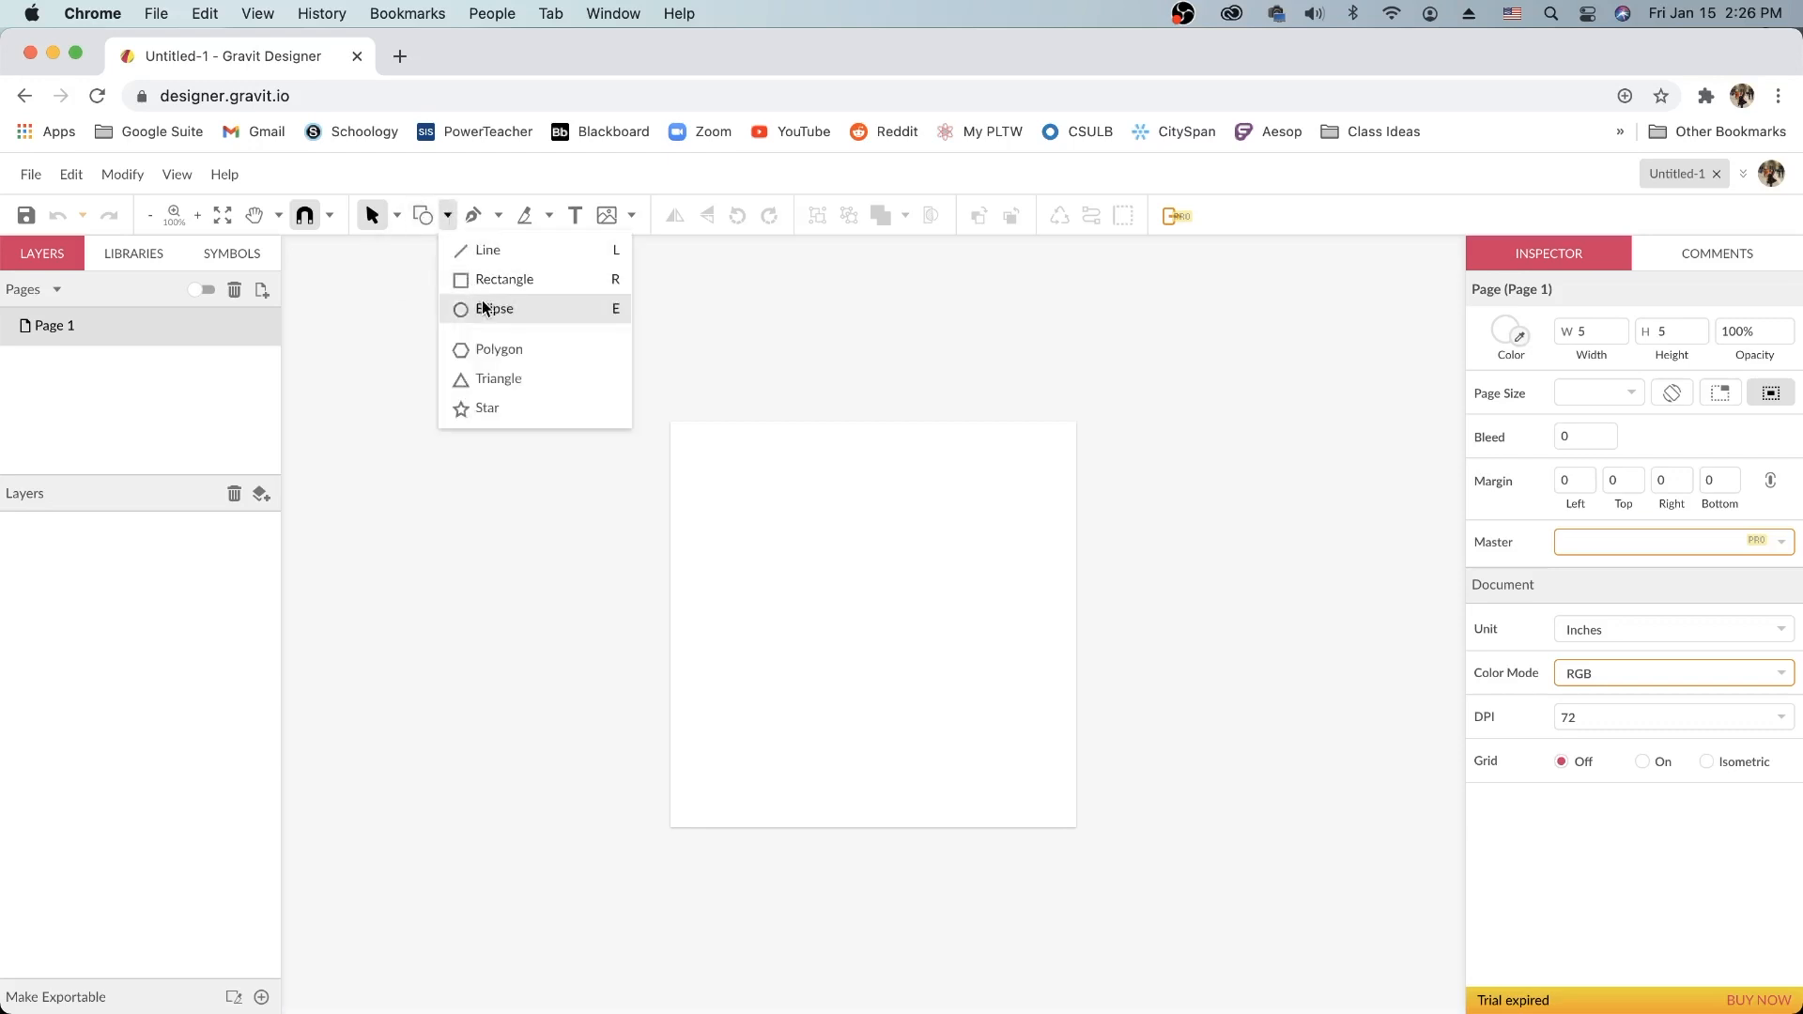
{"action": "left_click", "coordinate": [448, 214]}
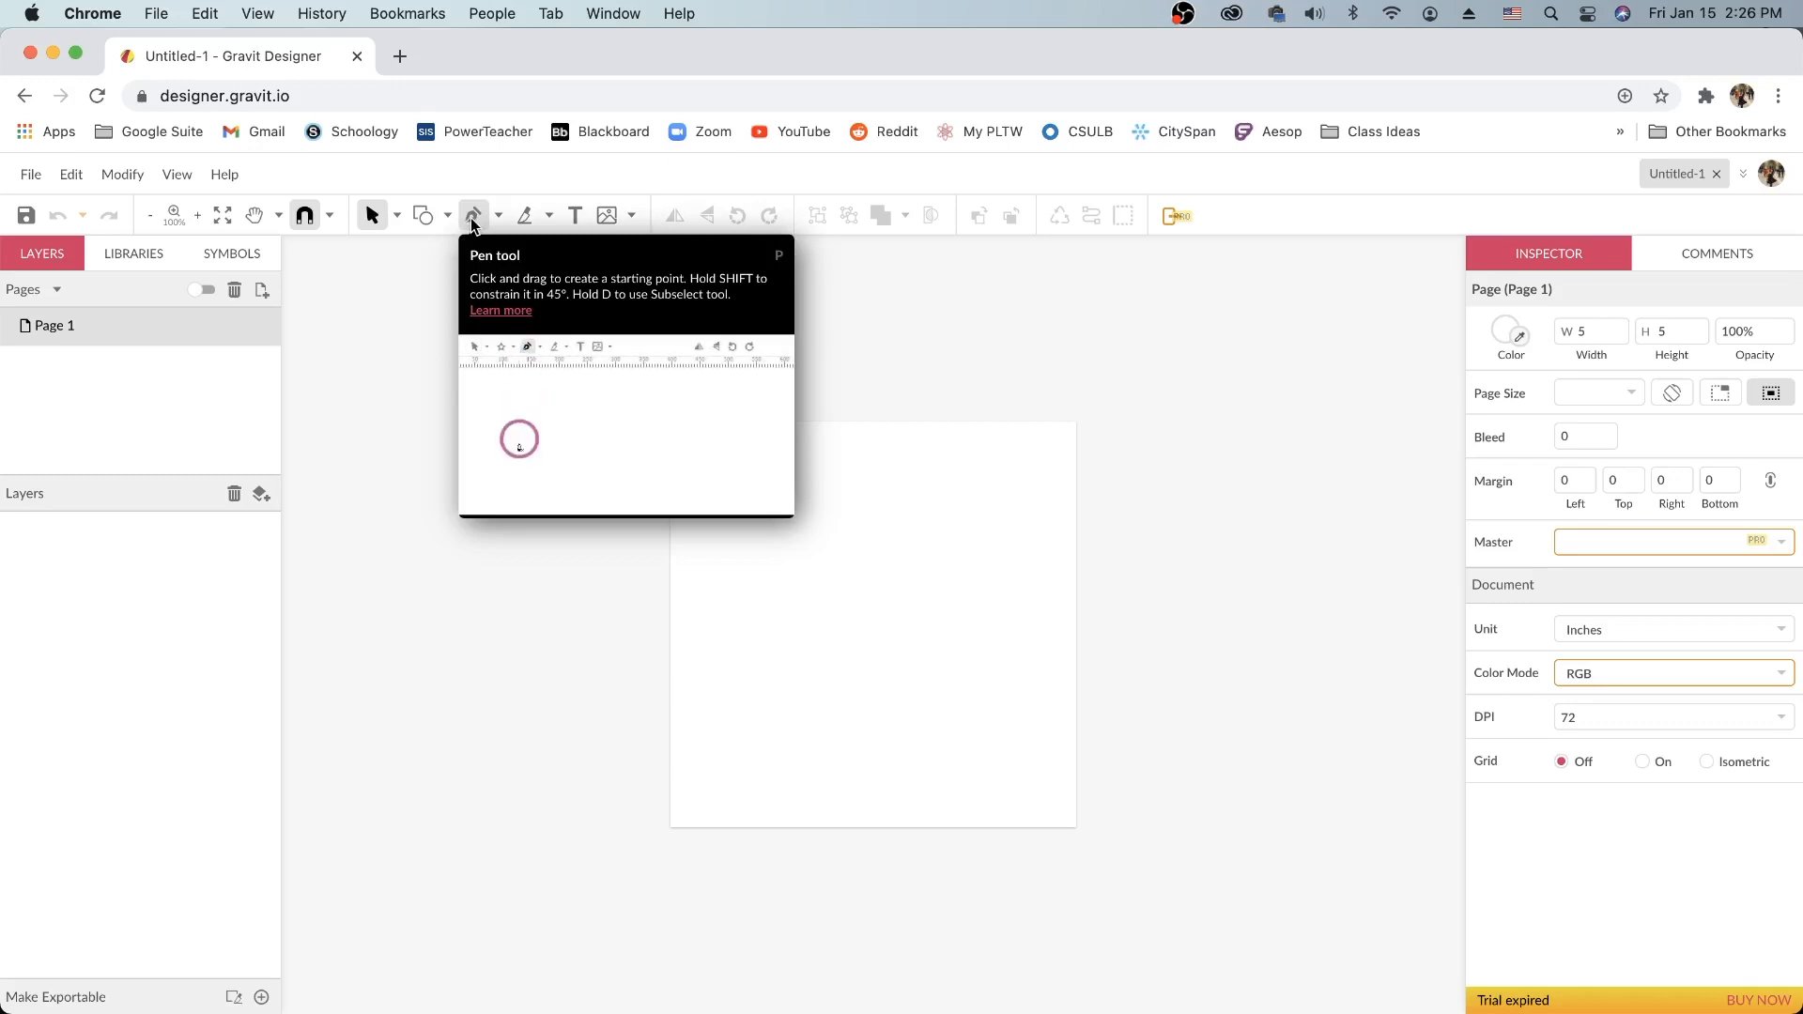
Step: Draw a closed curved shape about 3.06 by 3.33 in on the page with the Pen tool
{"action": "left_click", "coordinate": [474, 215]}
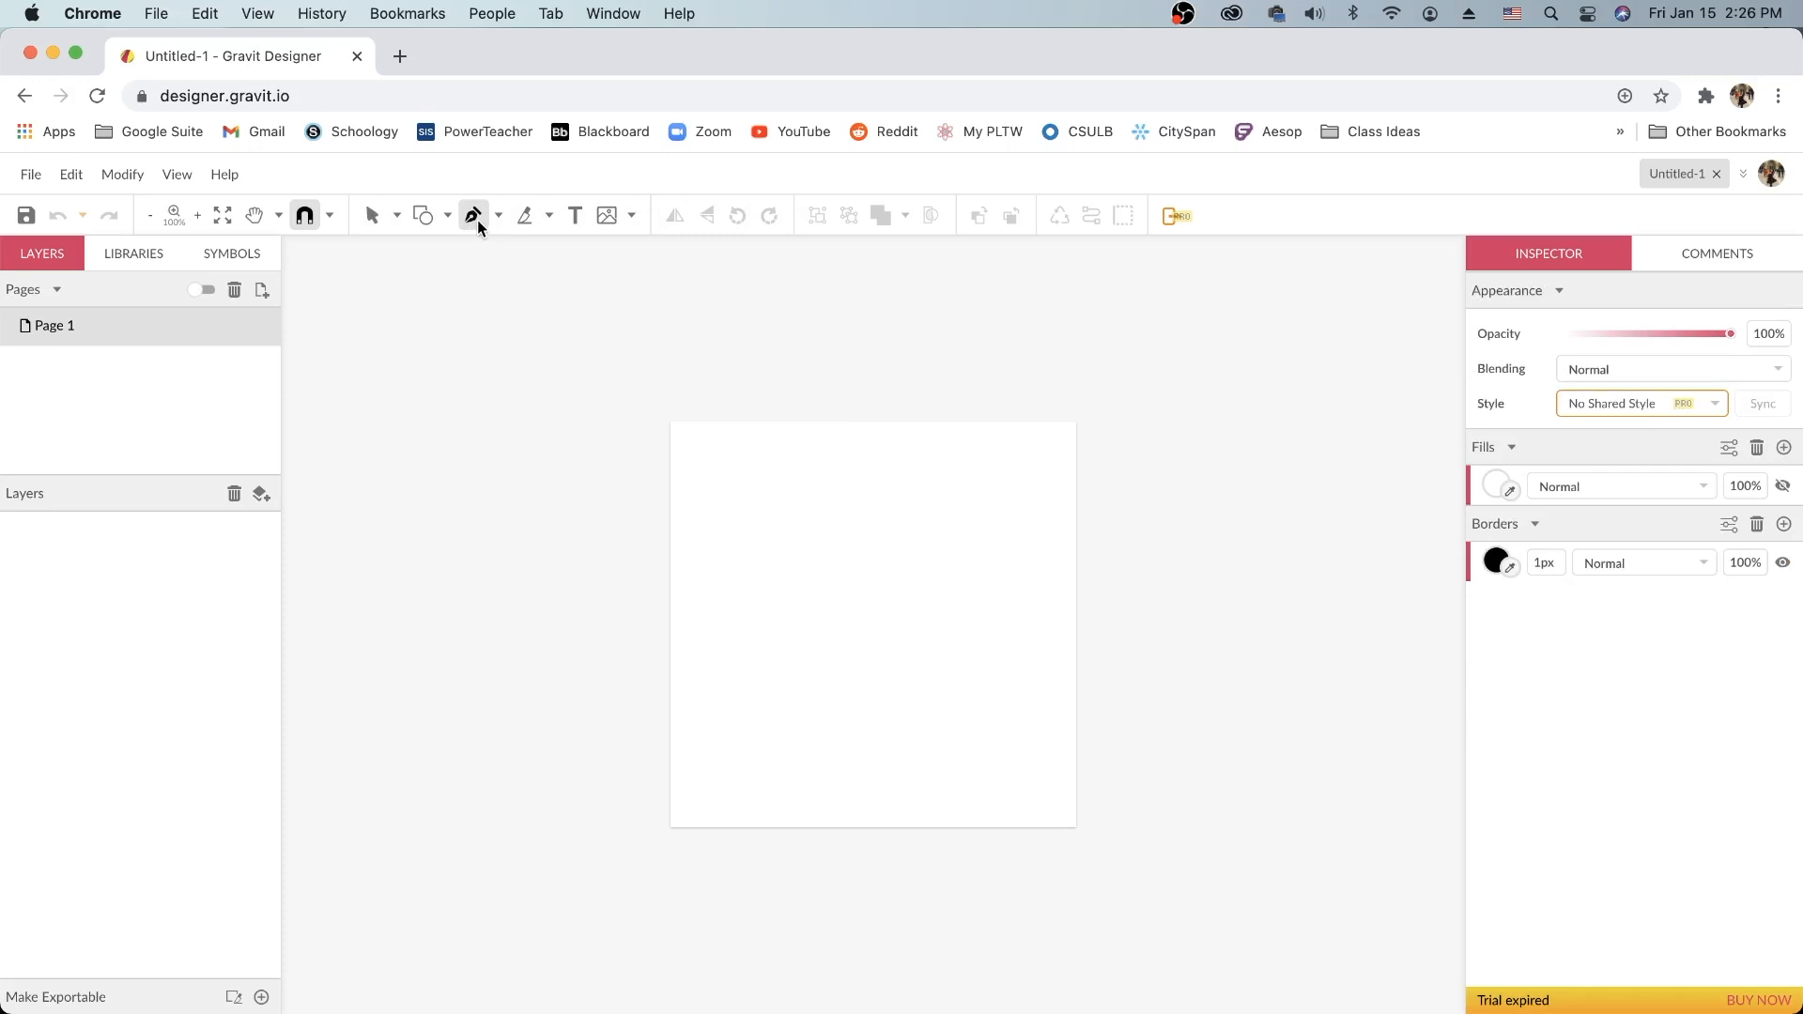
{"action": "left_click", "coordinate": [846, 508]}
{"action": "left_click_drag", "start_coordinate": [781, 573], "coordinate": [723, 573]}
{"action": "left_click_drag", "start_coordinate": [758, 671], "coordinate": [787, 692]}
{"action": "left_click_drag", "start_coordinate": [966, 685], "coordinate": [992, 587]}
{"action": "left_click_drag", "start_coordinate": [954, 460], "coordinate": [915, 465]}
{"action": "left_click", "coordinate": [846, 508]}
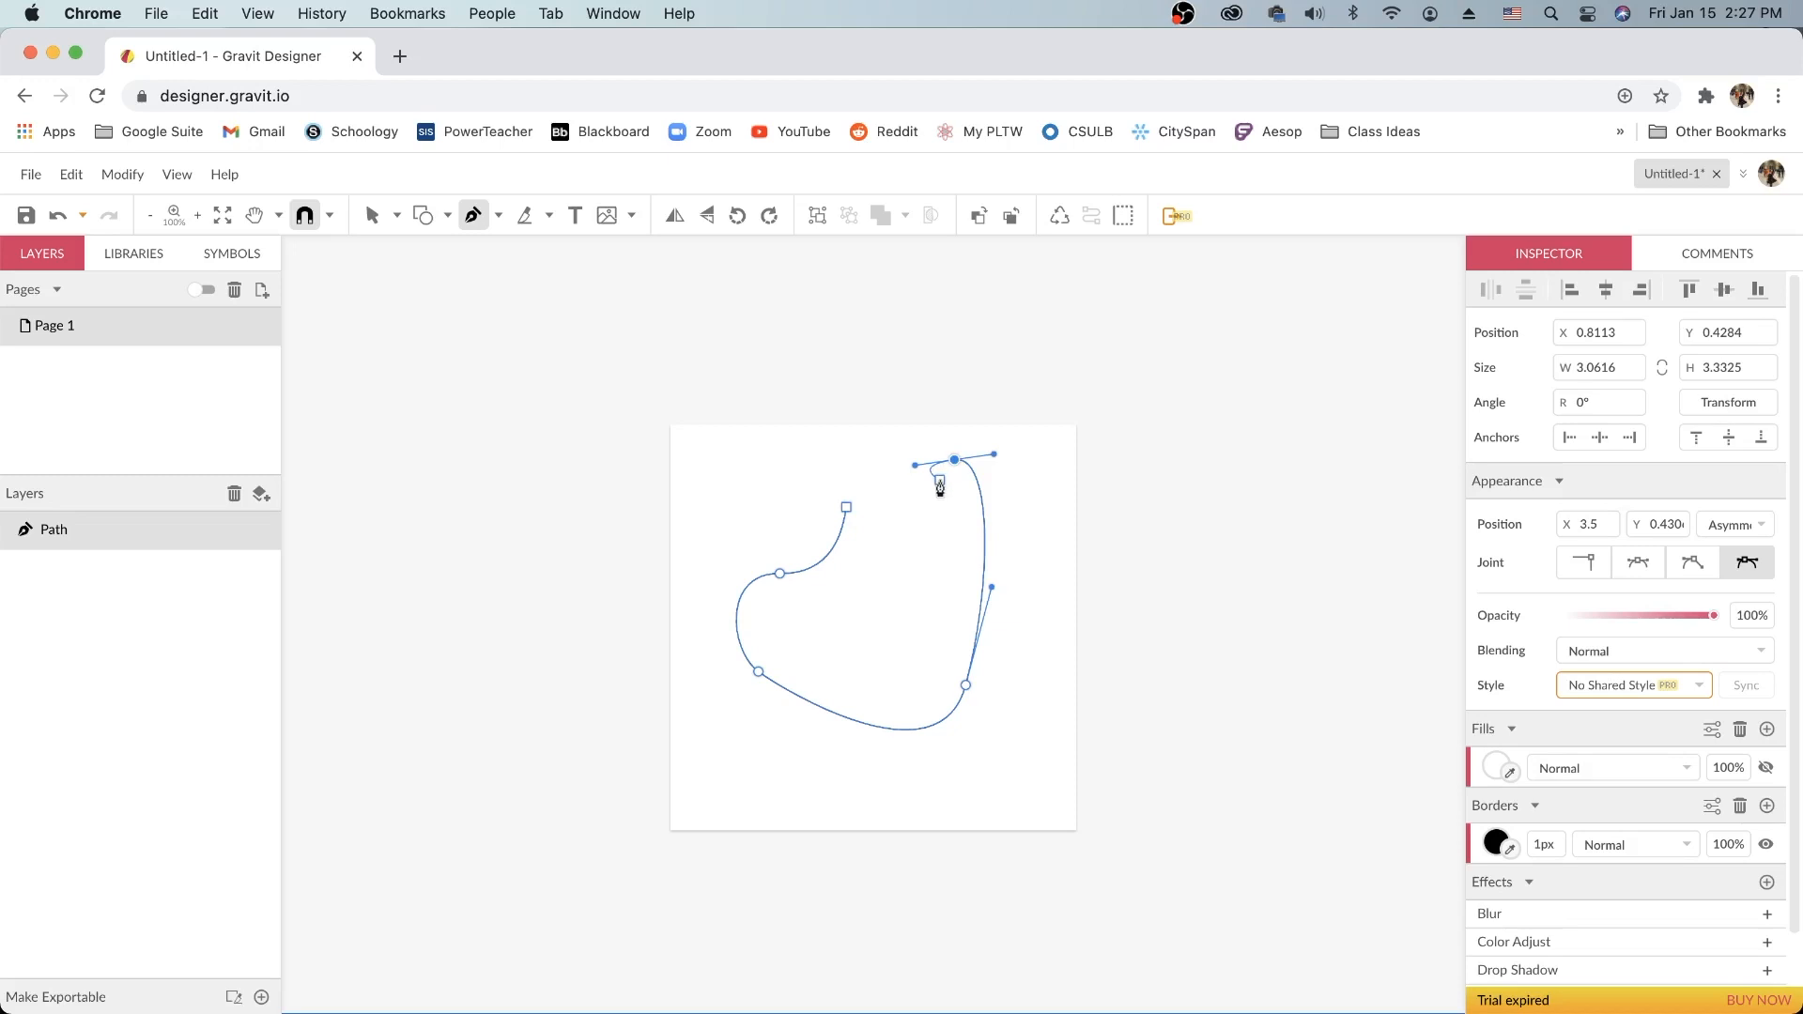
{"action": "left_click", "coordinate": [847, 511]}
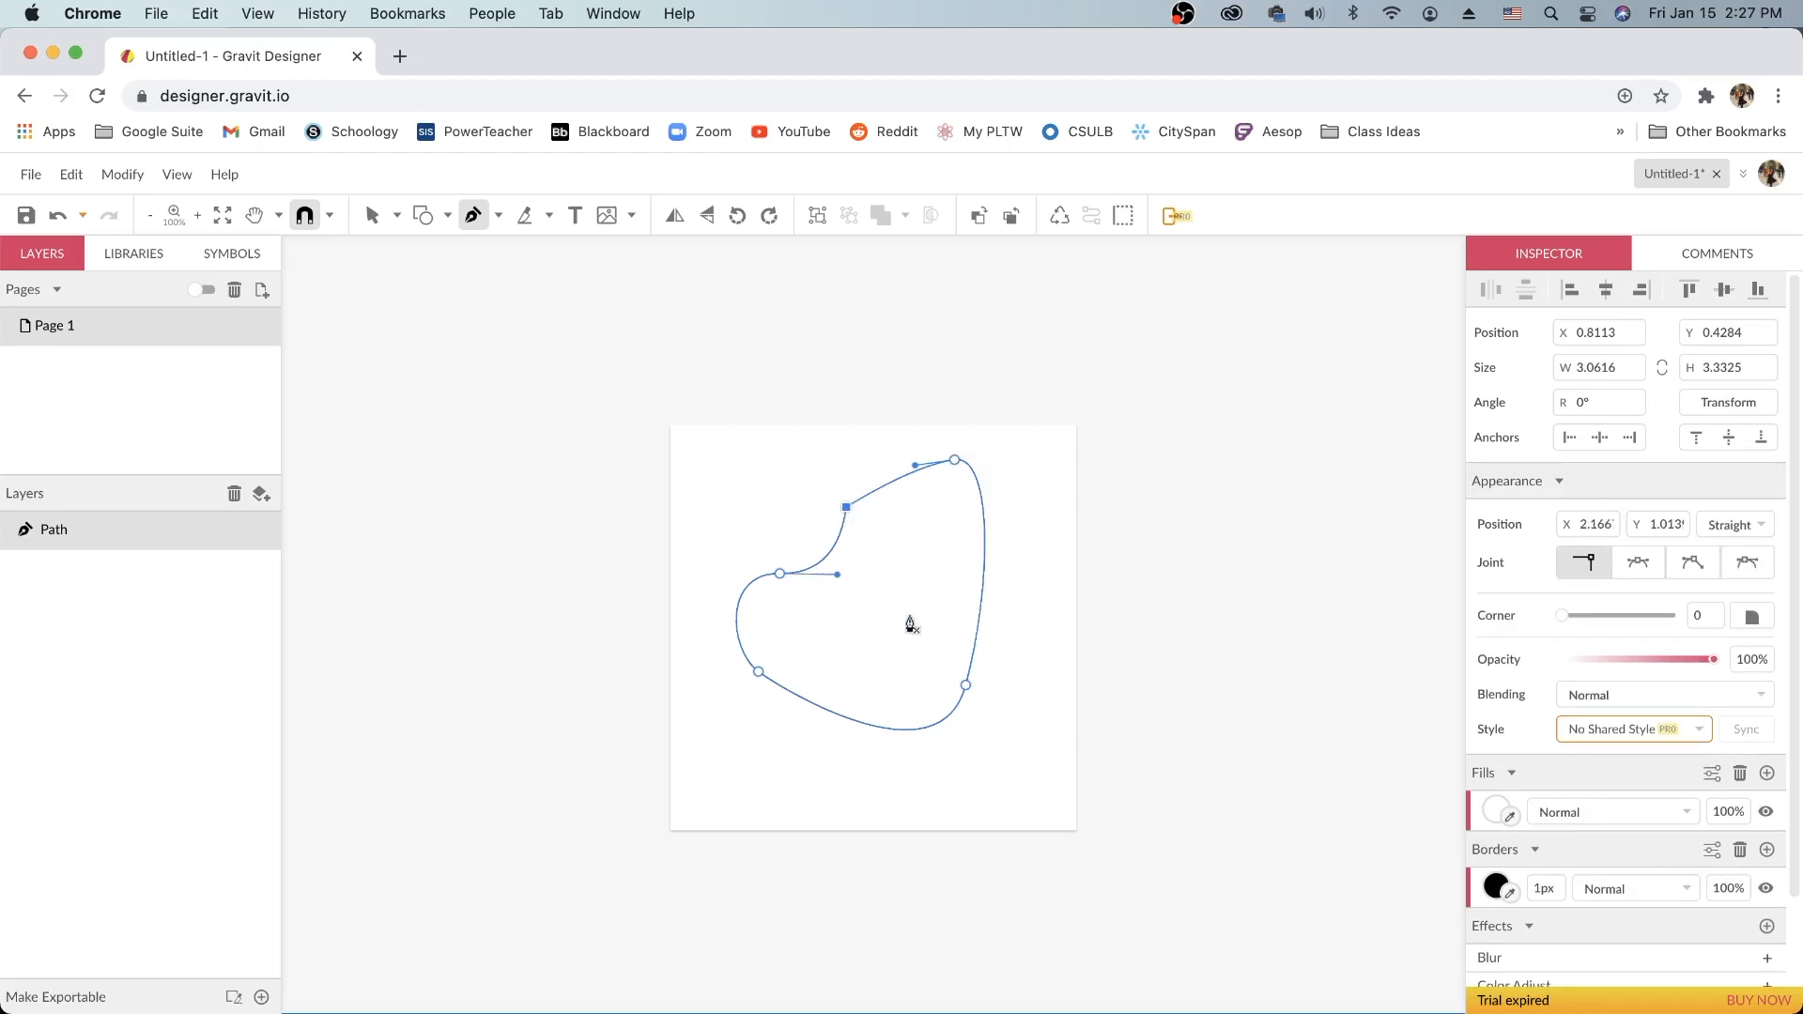
{"action": "key", "text": "v"}
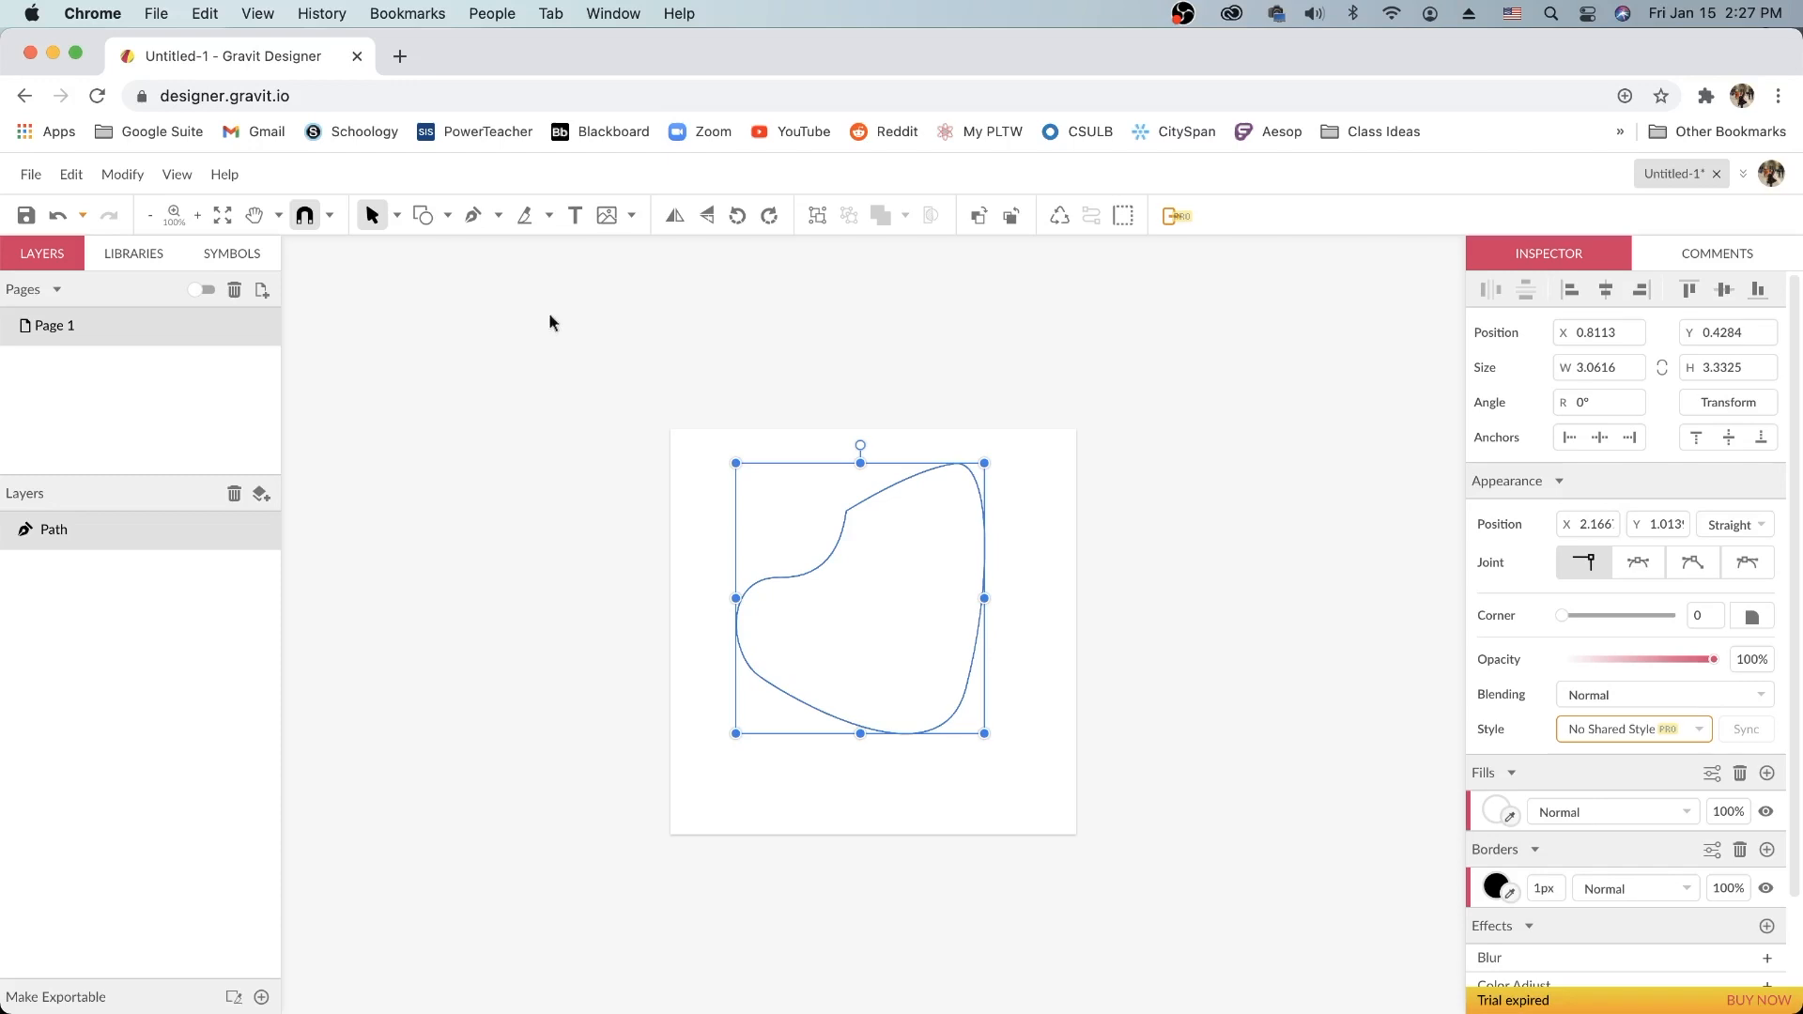
Step: Add the single-line text "osjdnklfng" below the curved shape, near the page's lower-left corner
{"action": "left_click", "coordinate": [579, 218]}
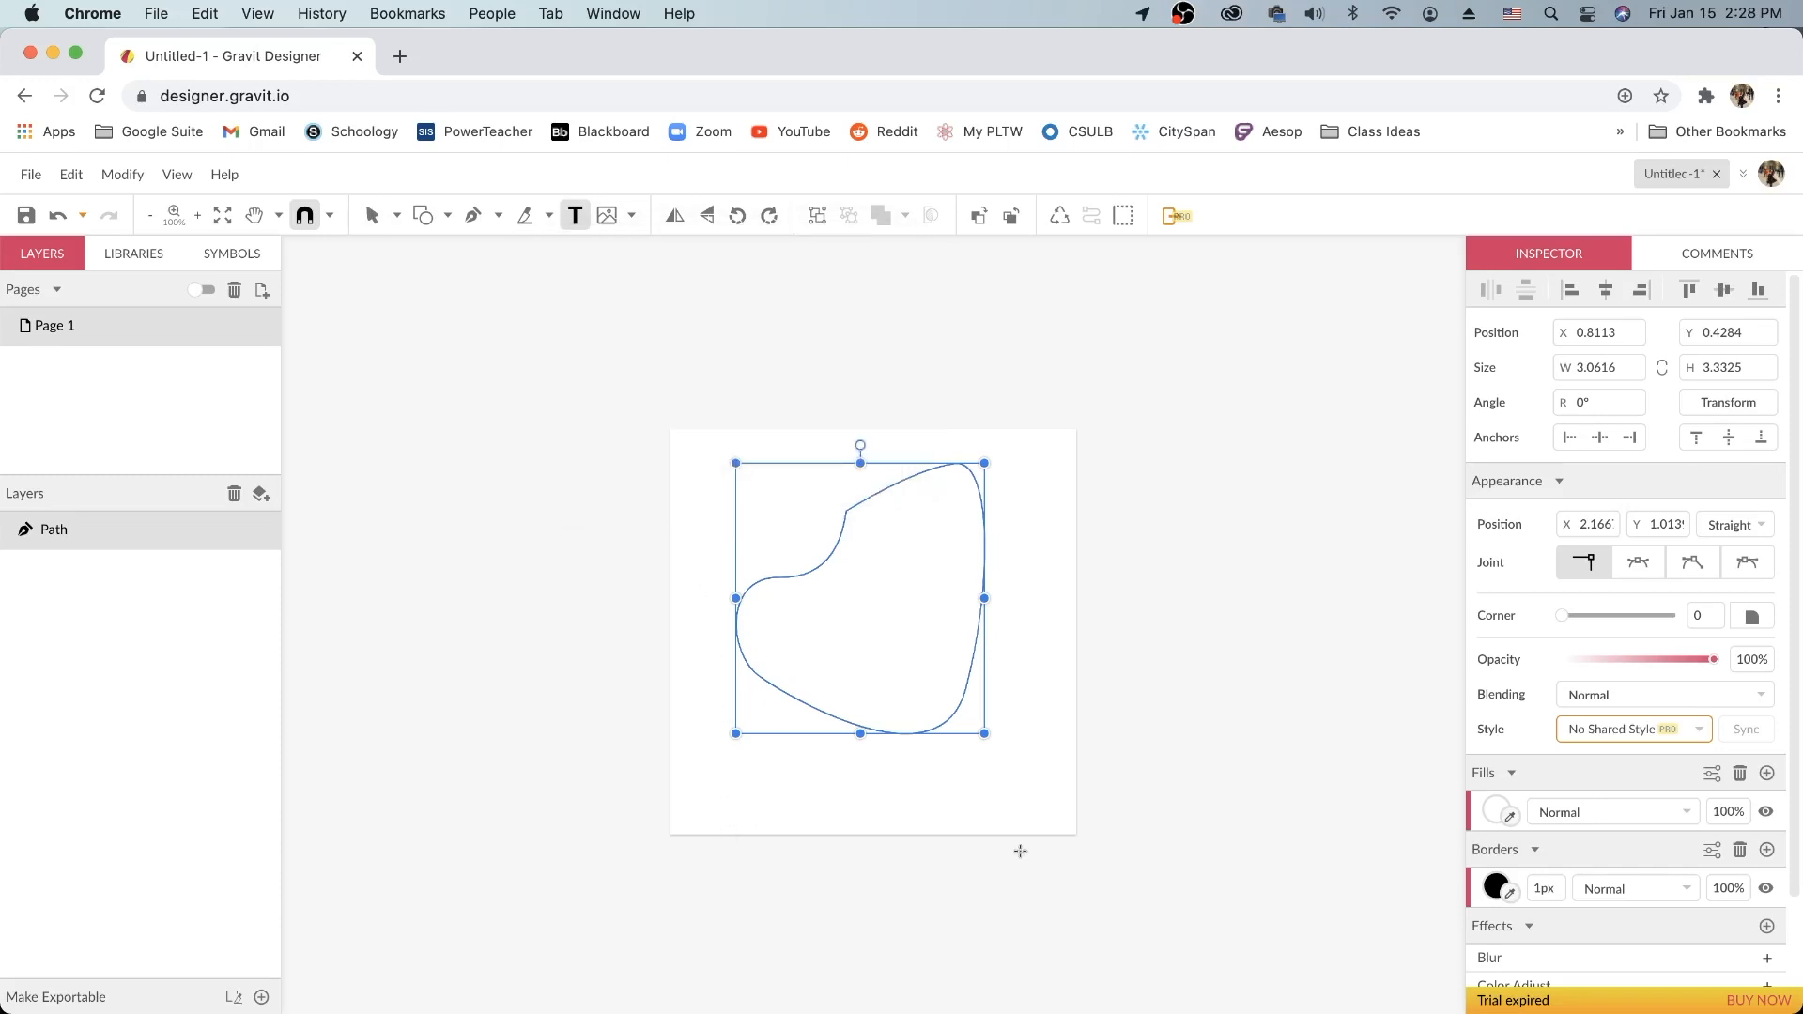
{"action": "left_click", "coordinate": [718, 773]}
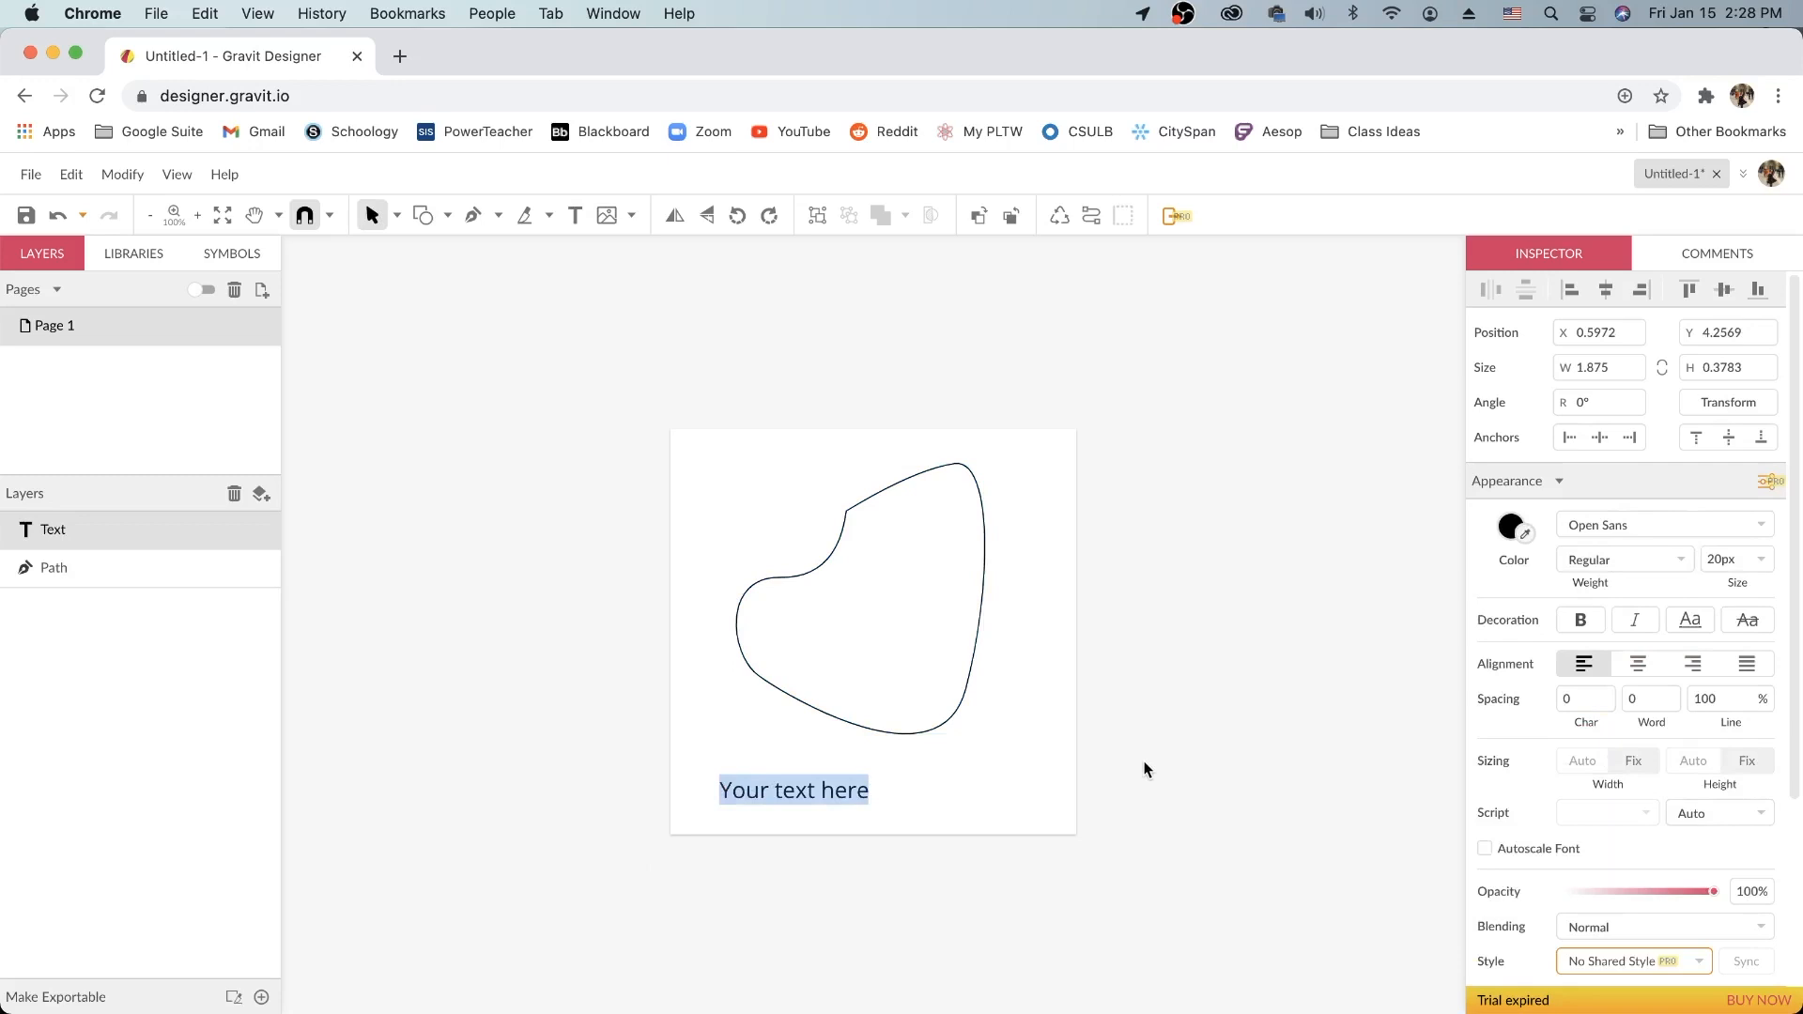
{"action": "type", "text": "osjdnklfng"}
{"action": "left_click", "coordinate": [665, 439]}
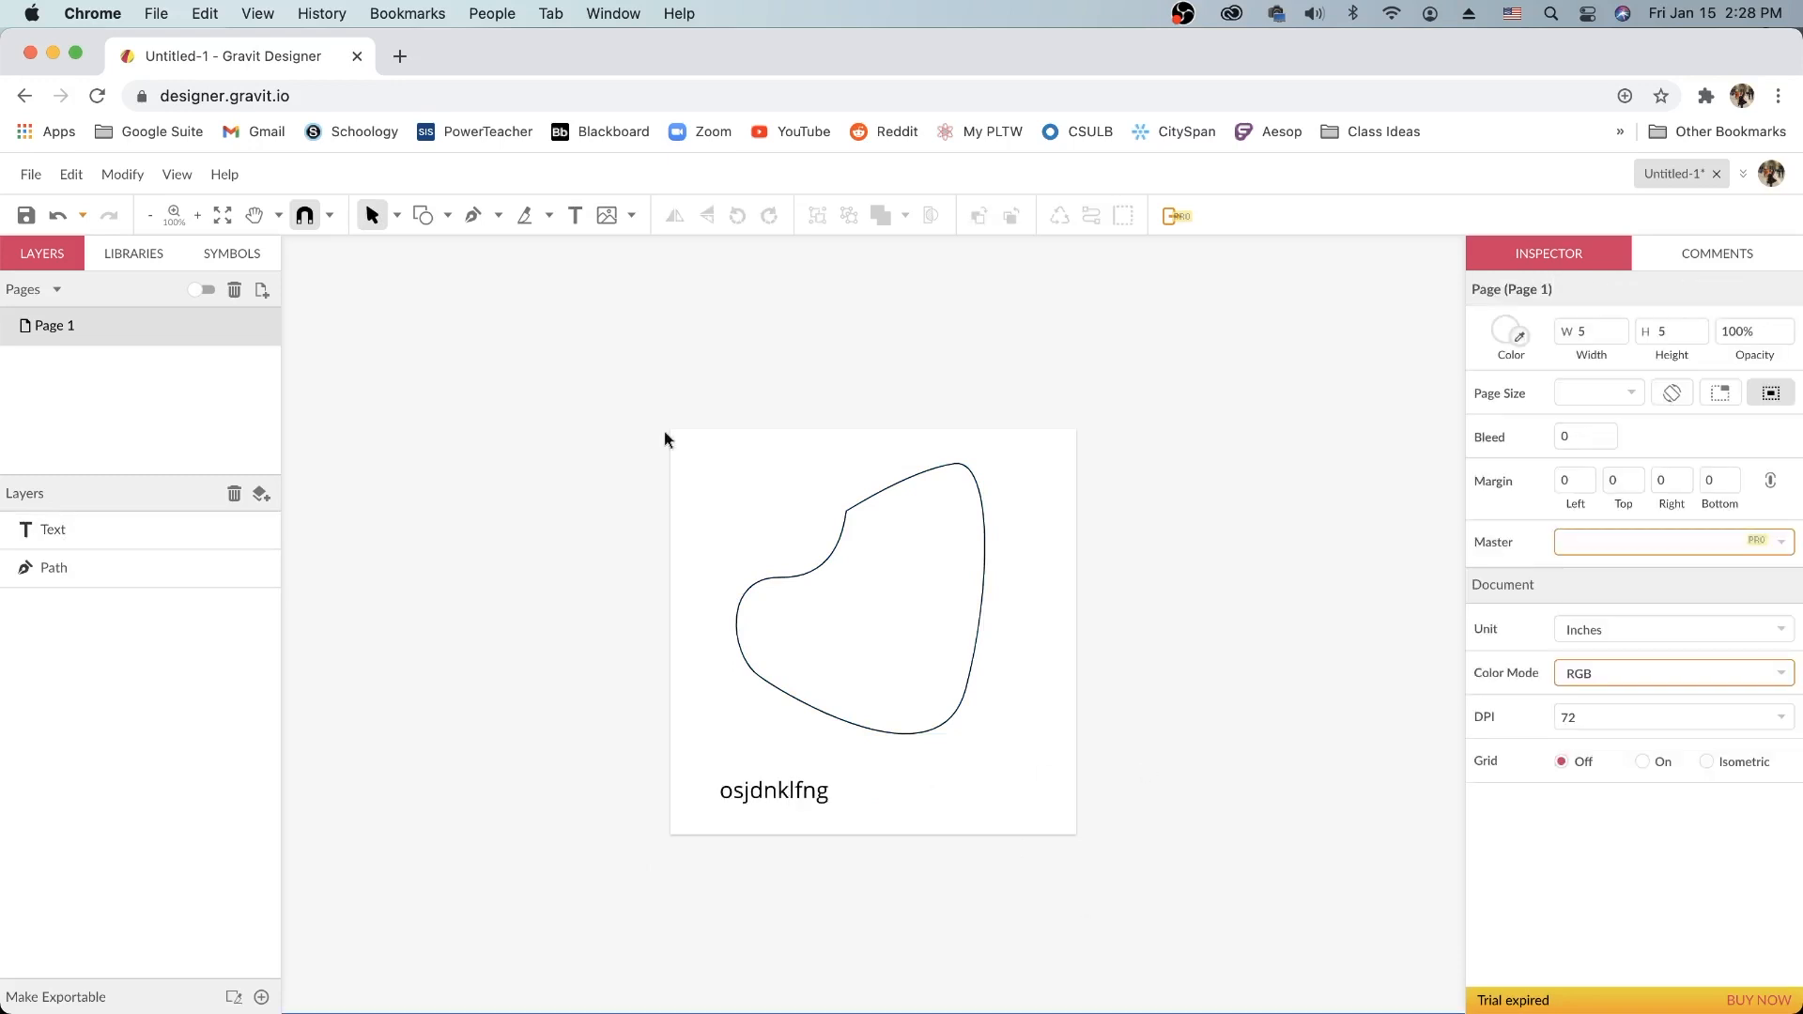
Step: Add a text box about 2.56 by 0.88 in beside the first text, containing "sdfgsdfg" and "alskdmlfkamsasdf" on separate lines, and enable auto-save
{"action": "left_click", "coordinate": [576, 215]}
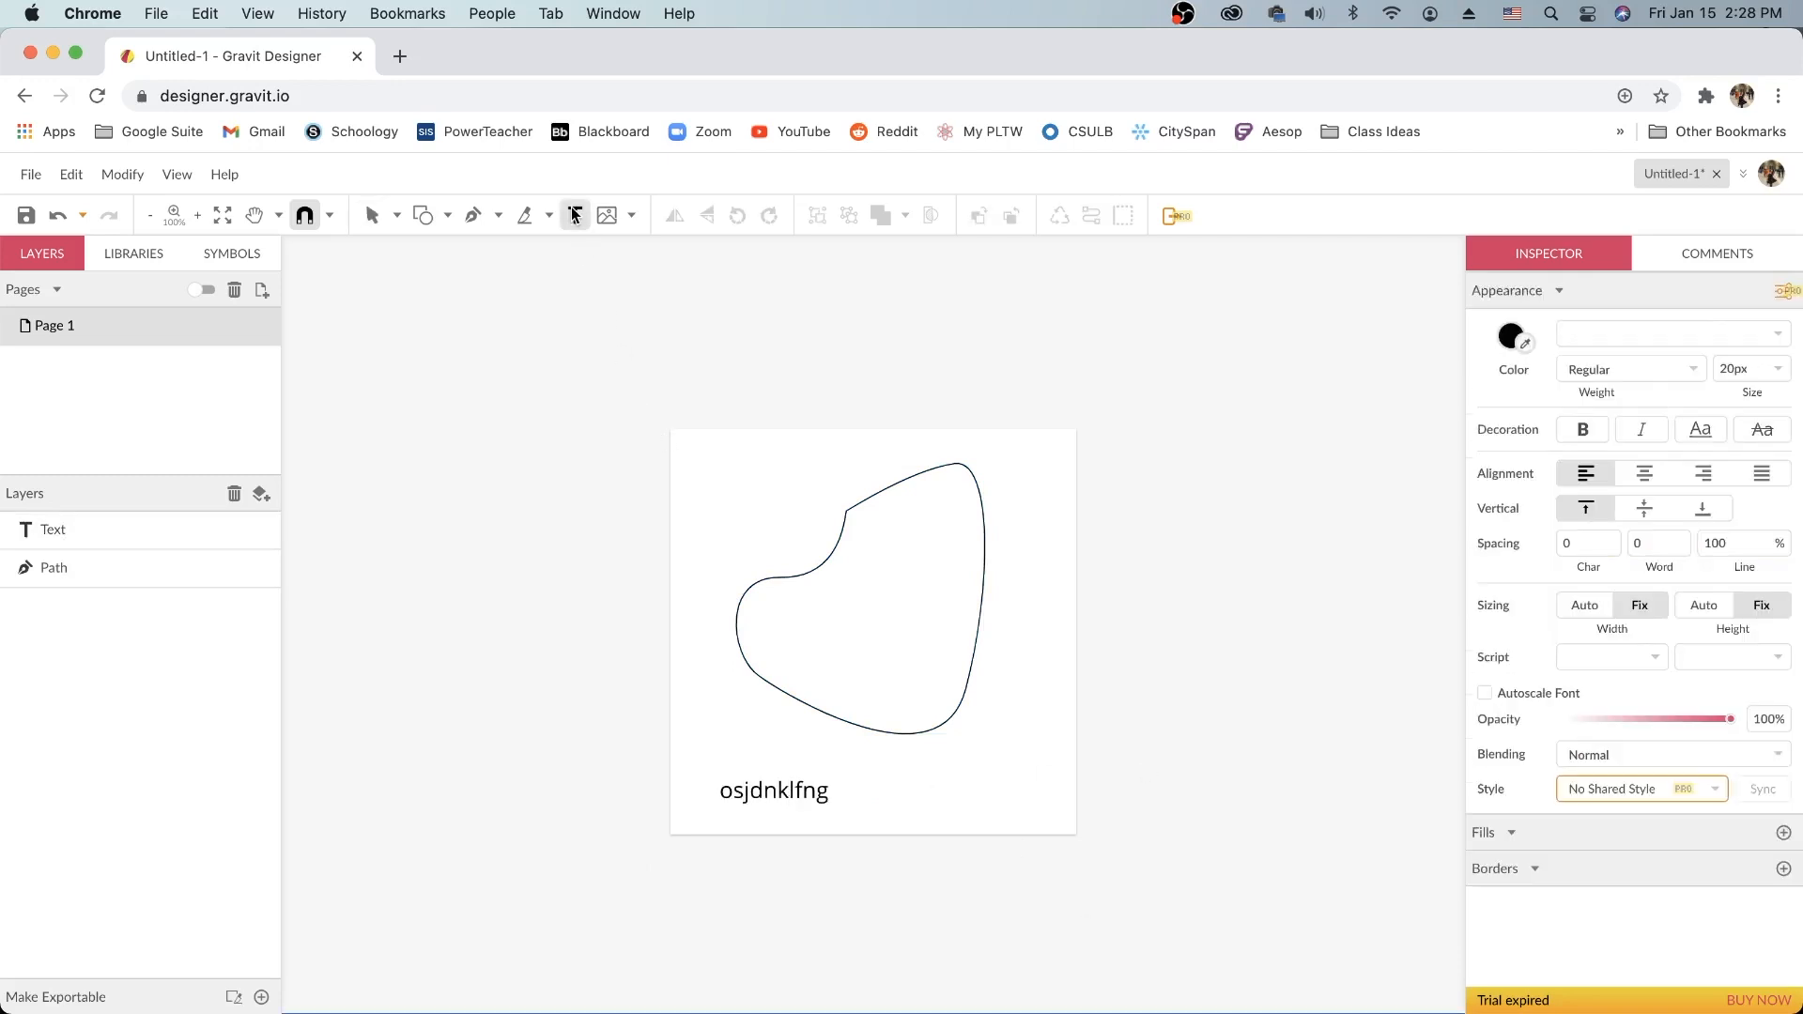
{"action": "left_click_drag", "start_coordinate": [857, 749], "coordinate": [1064, 818]}
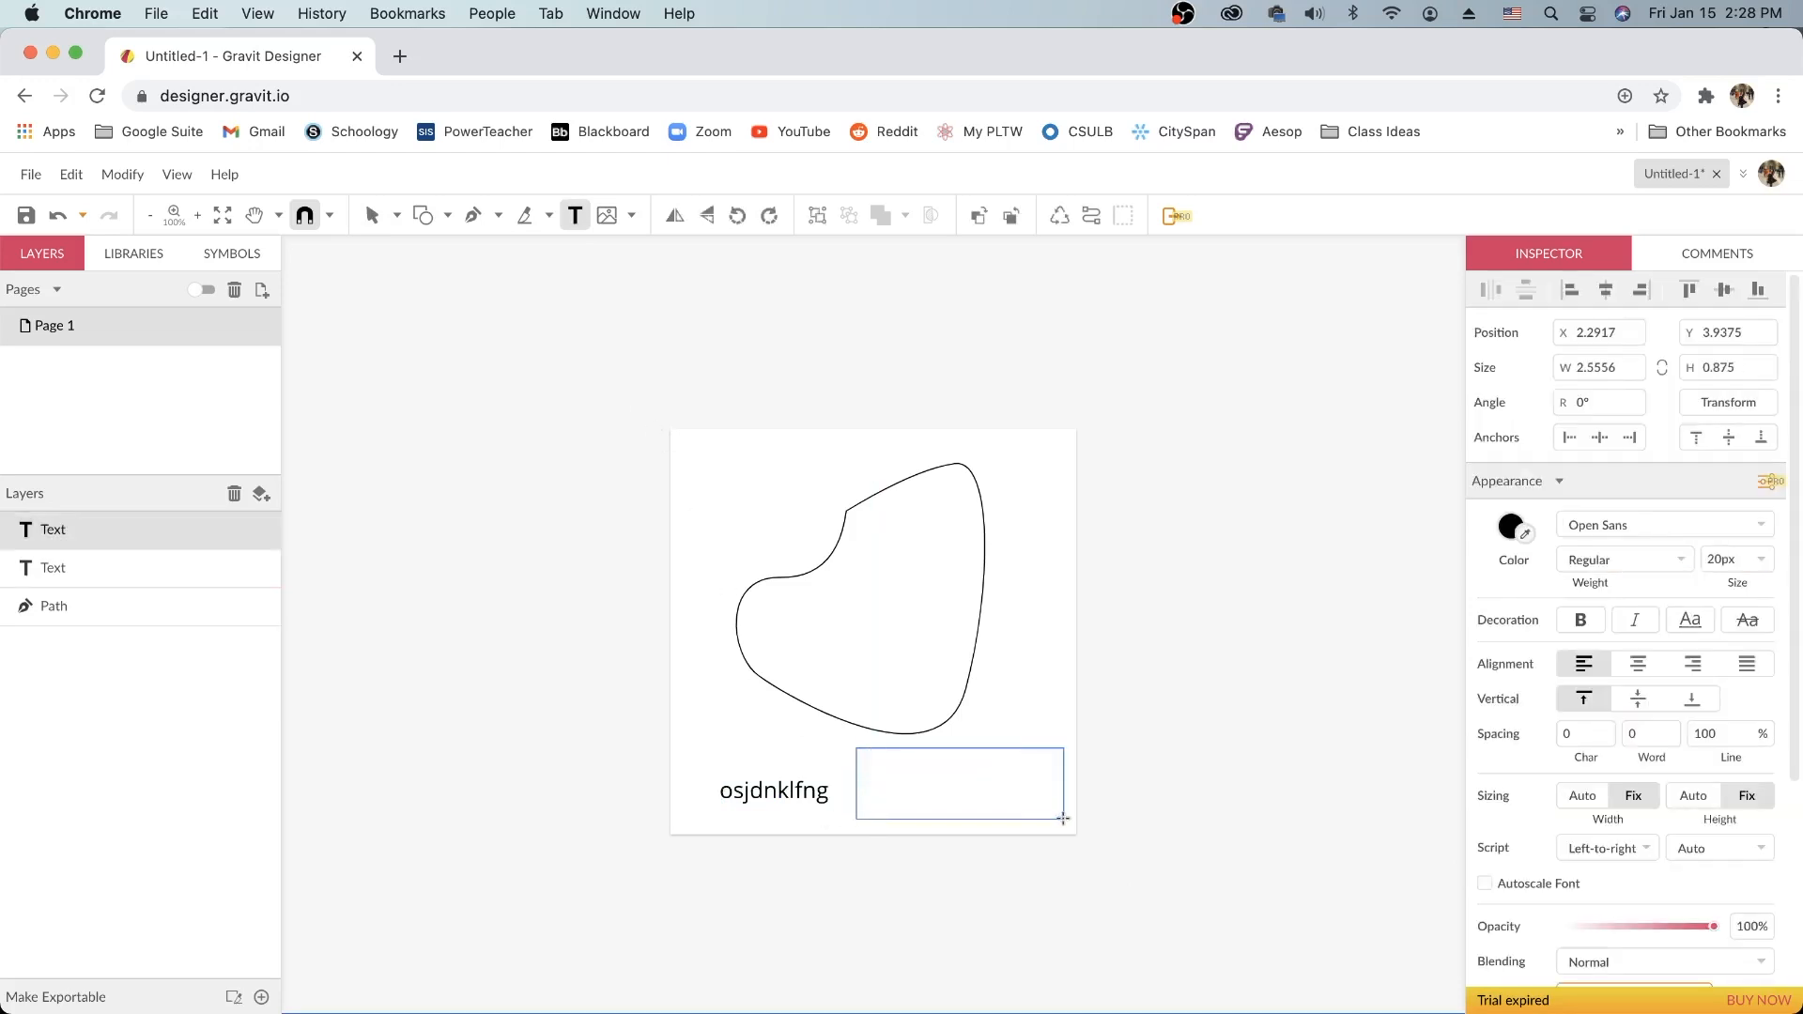
{"action": "type", "text": "sdfgsdfg"}
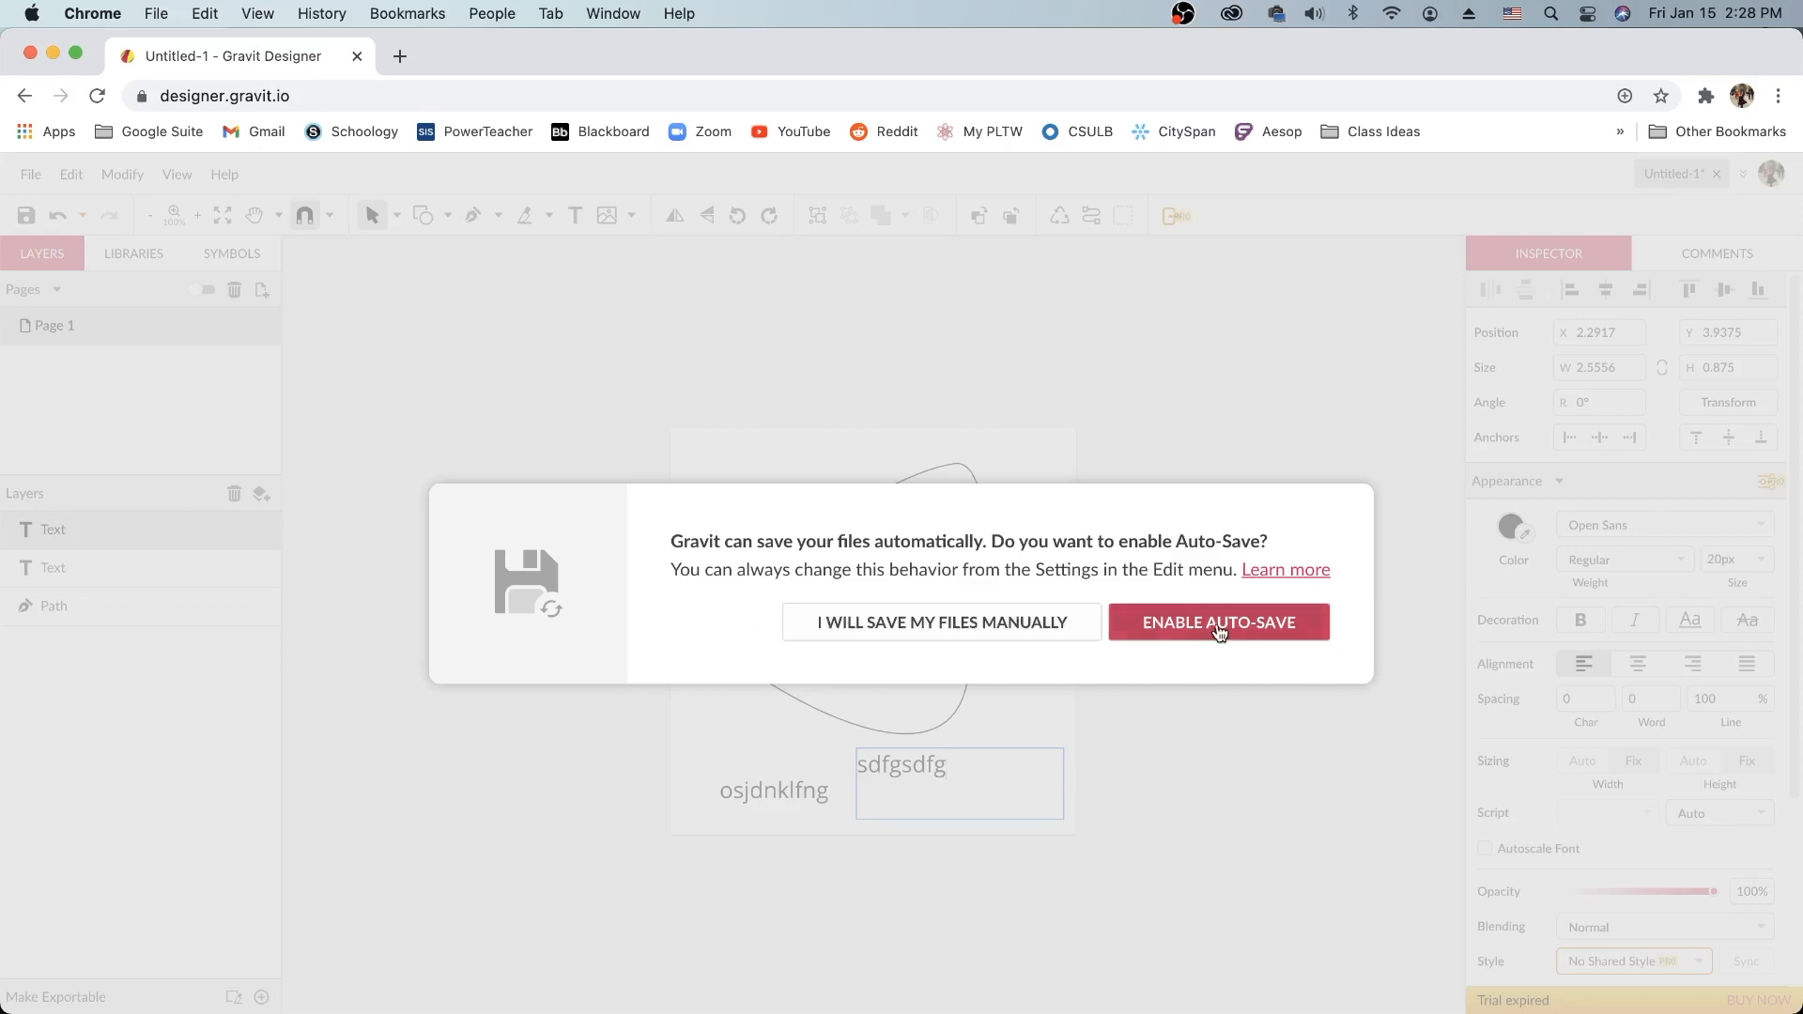
{"action": "left_click", "coordinate": [1282, 624]}
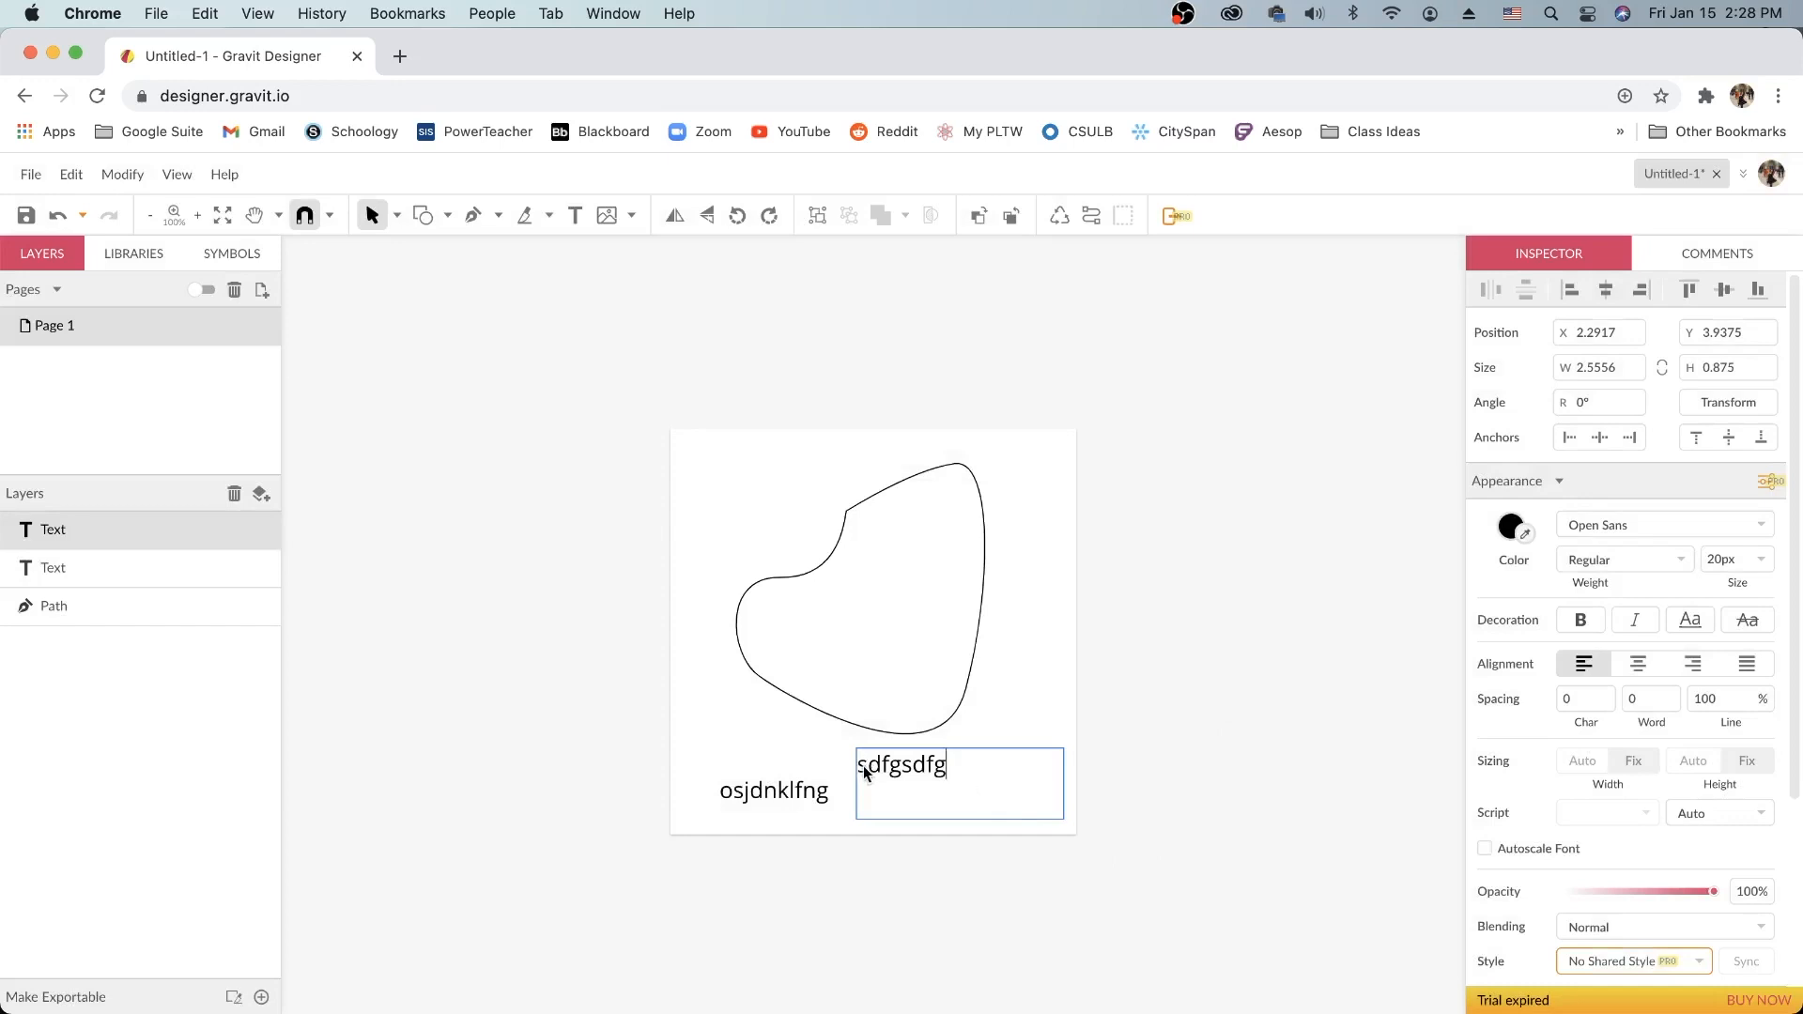
{"action": "type", "text": "alskdmlfkamsasdf"}
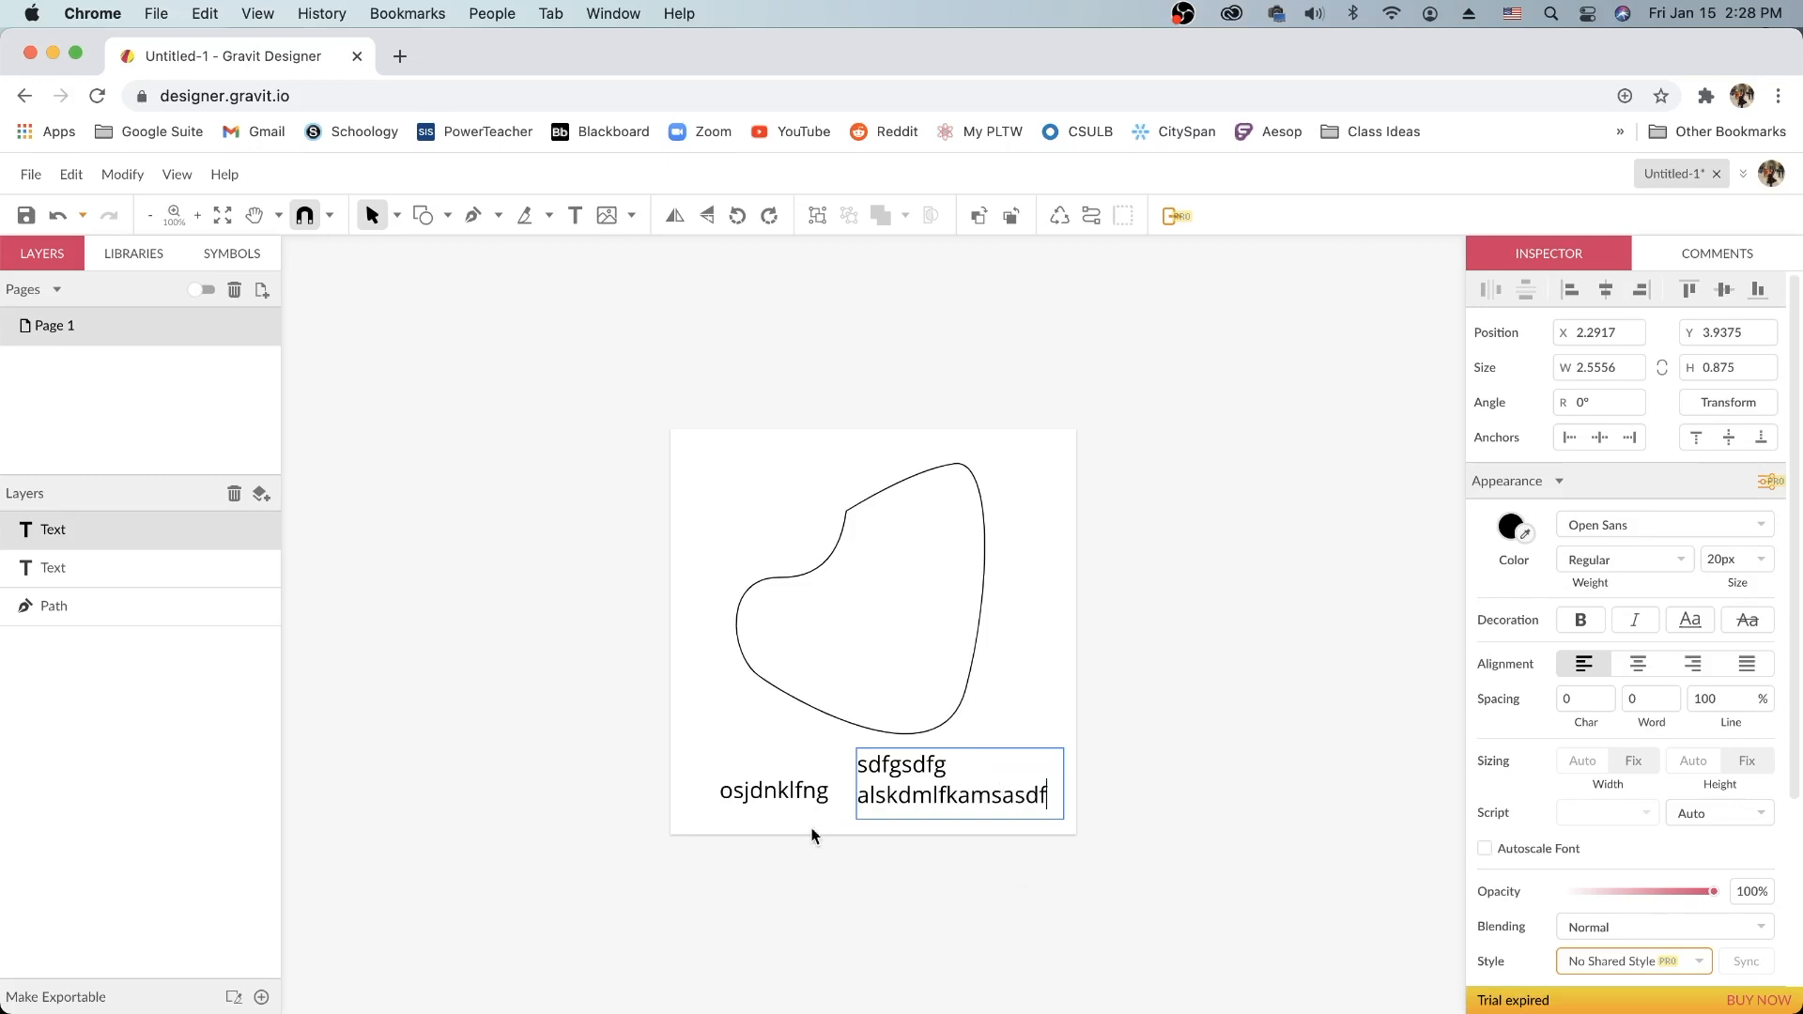
{"action": "key", "text": "Escape"}
Step: Move the "osjdnklfng" text slightly up and left on the page, and delete both text objects
{"action": "left_click_drag", "start_coordinate": [763, 796], "coordinate": [741, 786]}
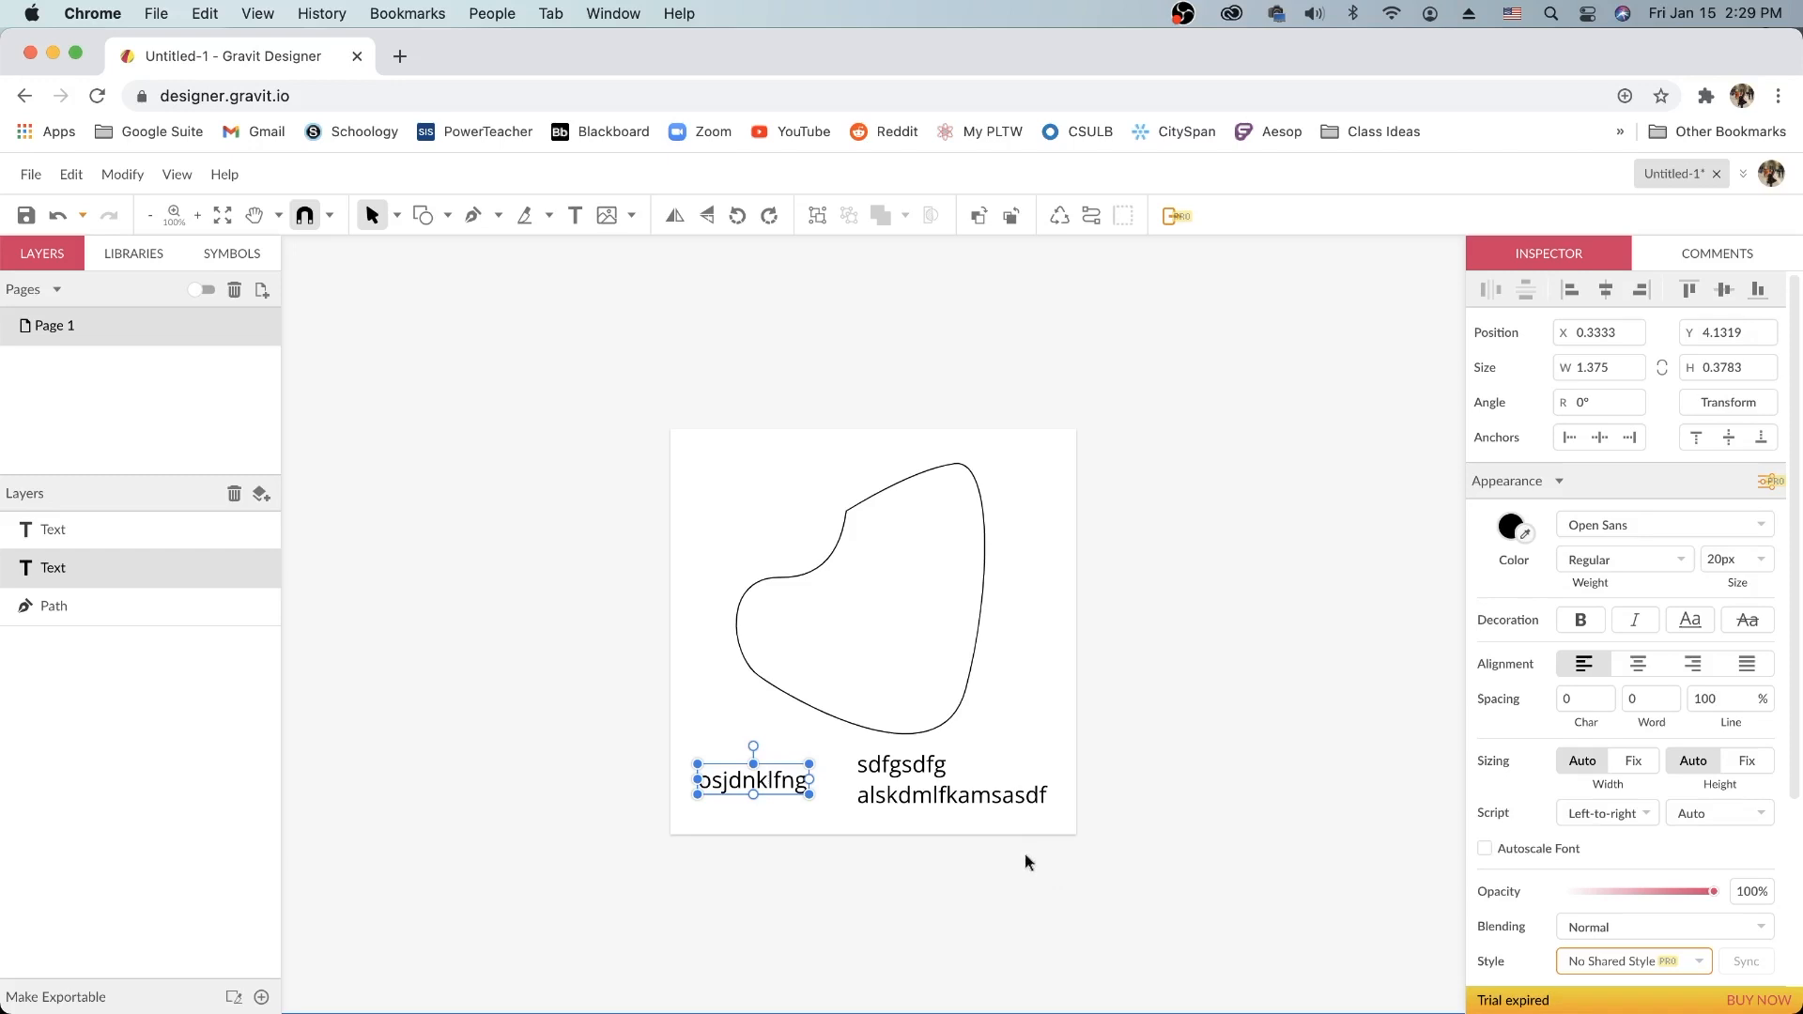
{"action": "left_click", "coordinate": [928, 810]}
{"action": "key", "text": "Delete"}
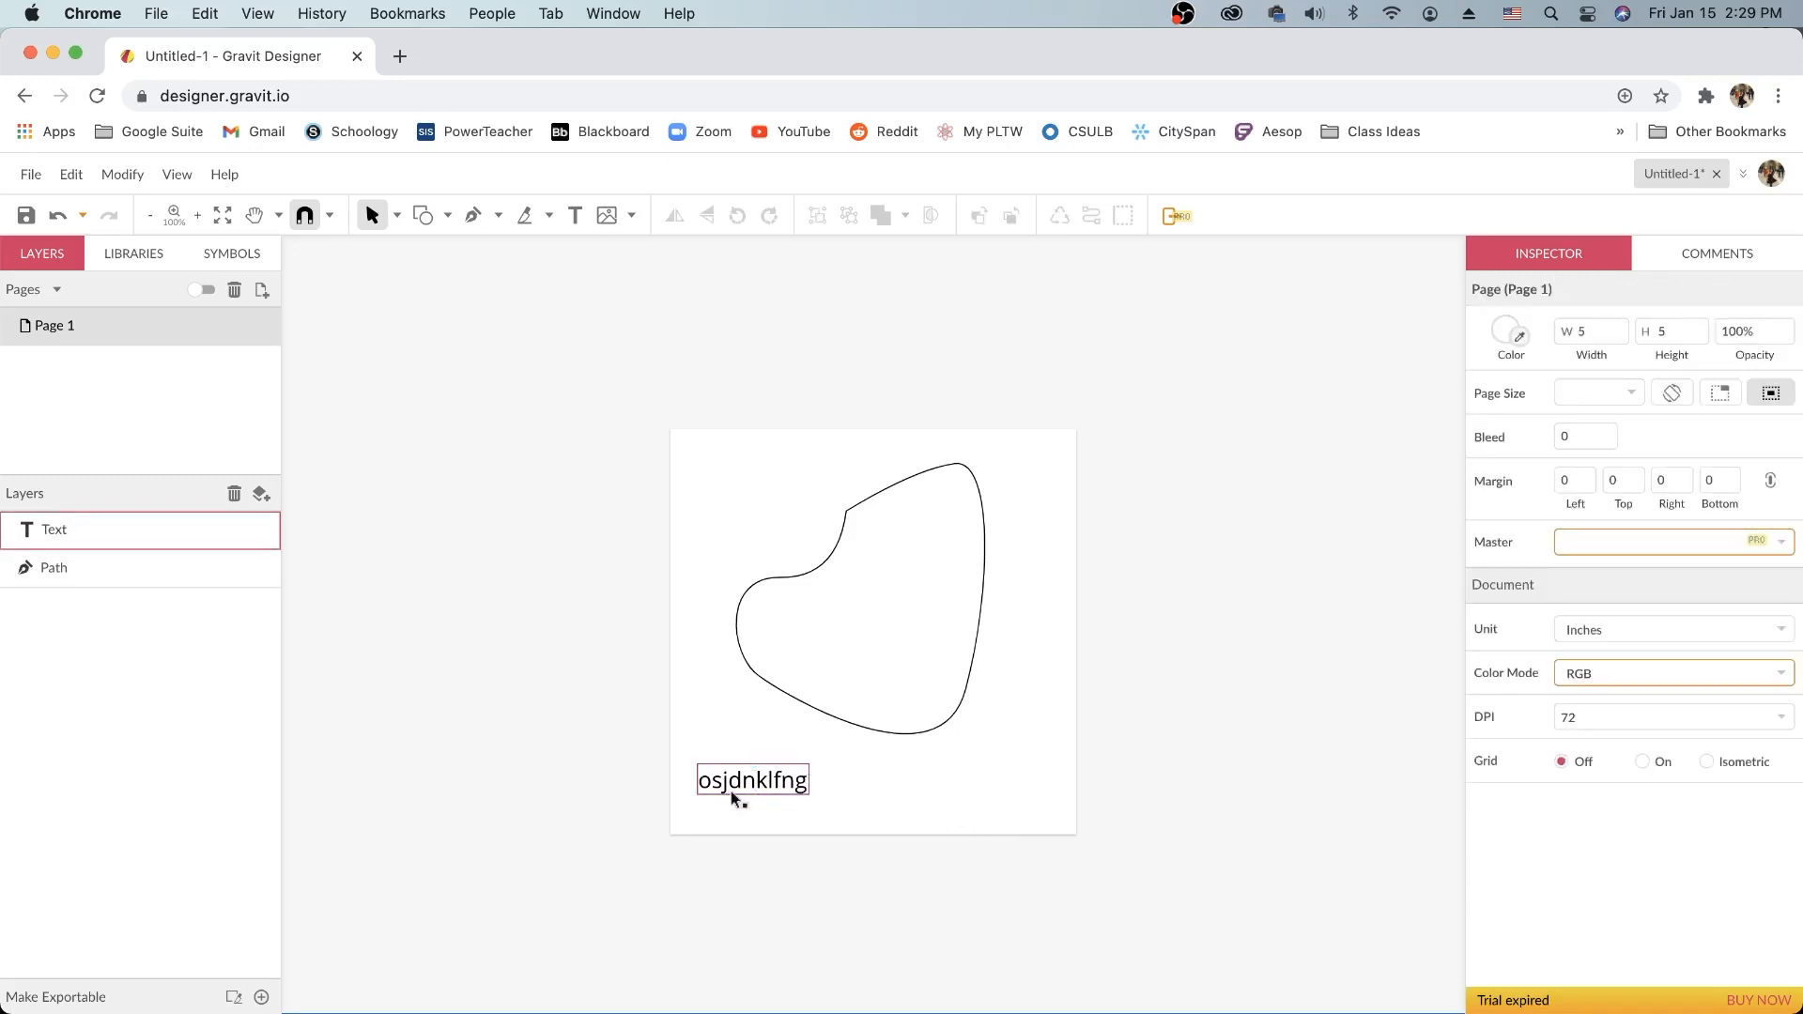
{"action": "left_click", "coordinate": [737, 785]}
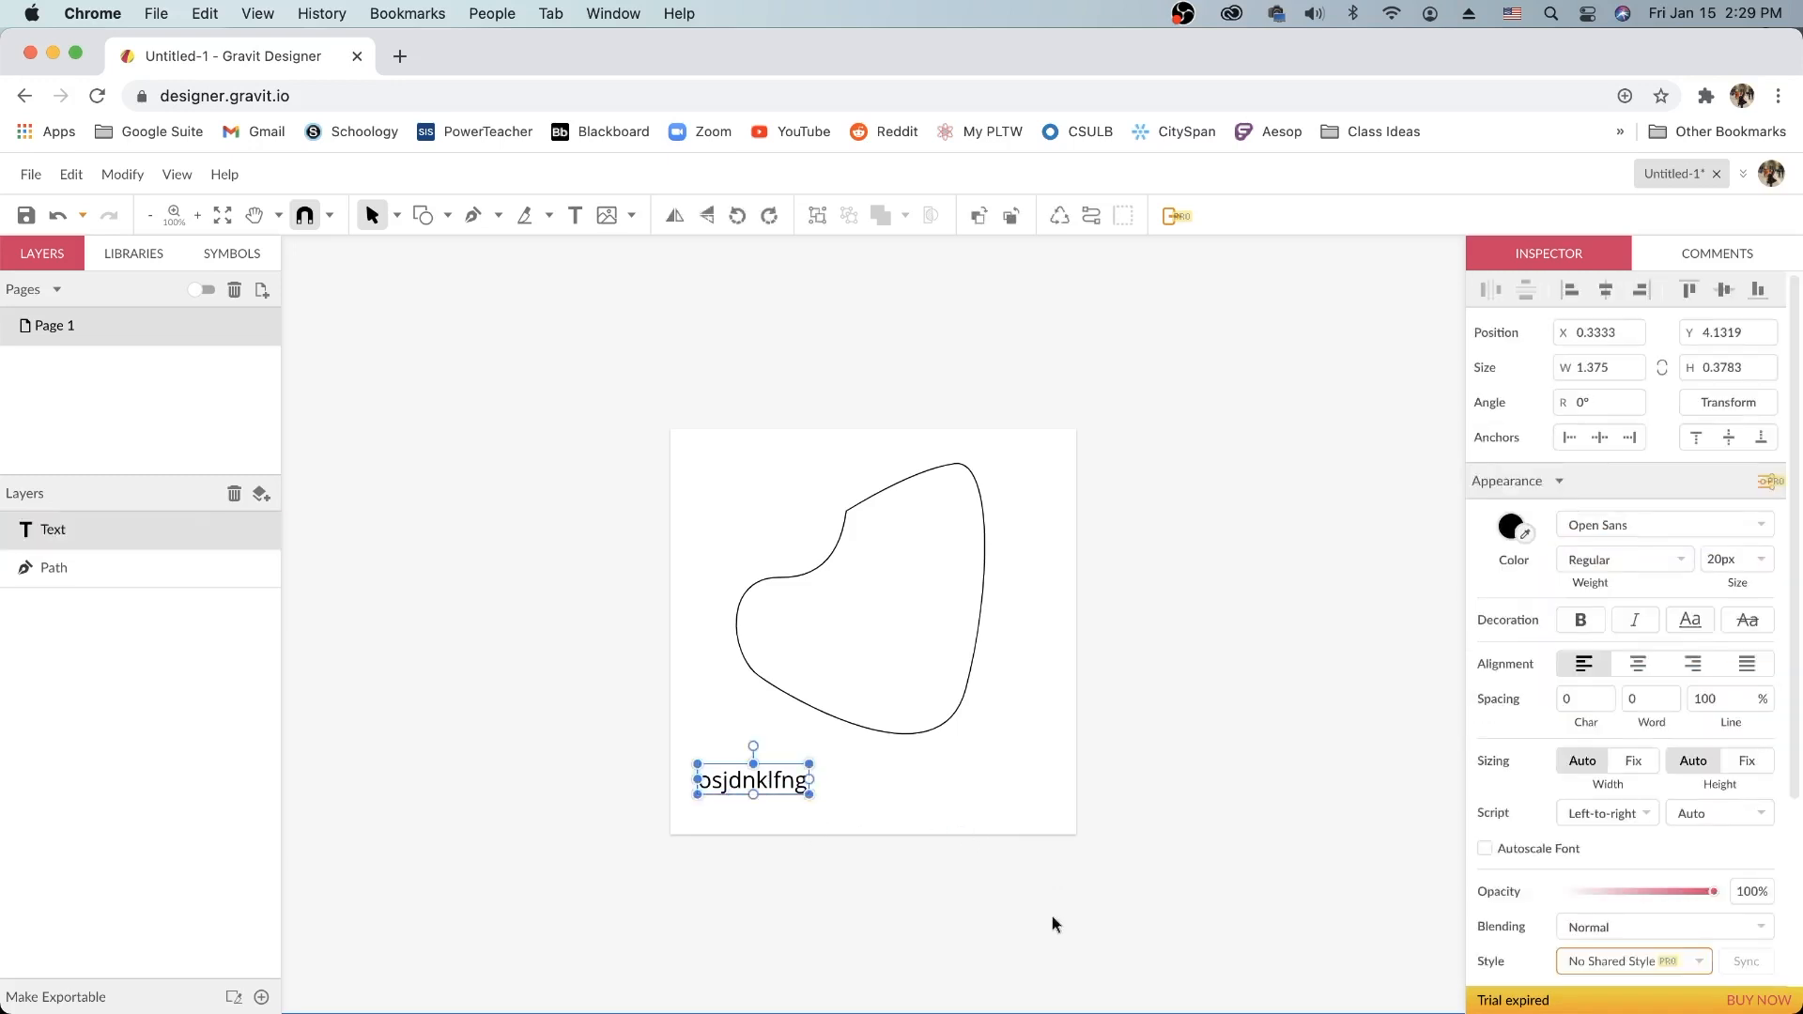
{"action": "key", "text": "Delete"}
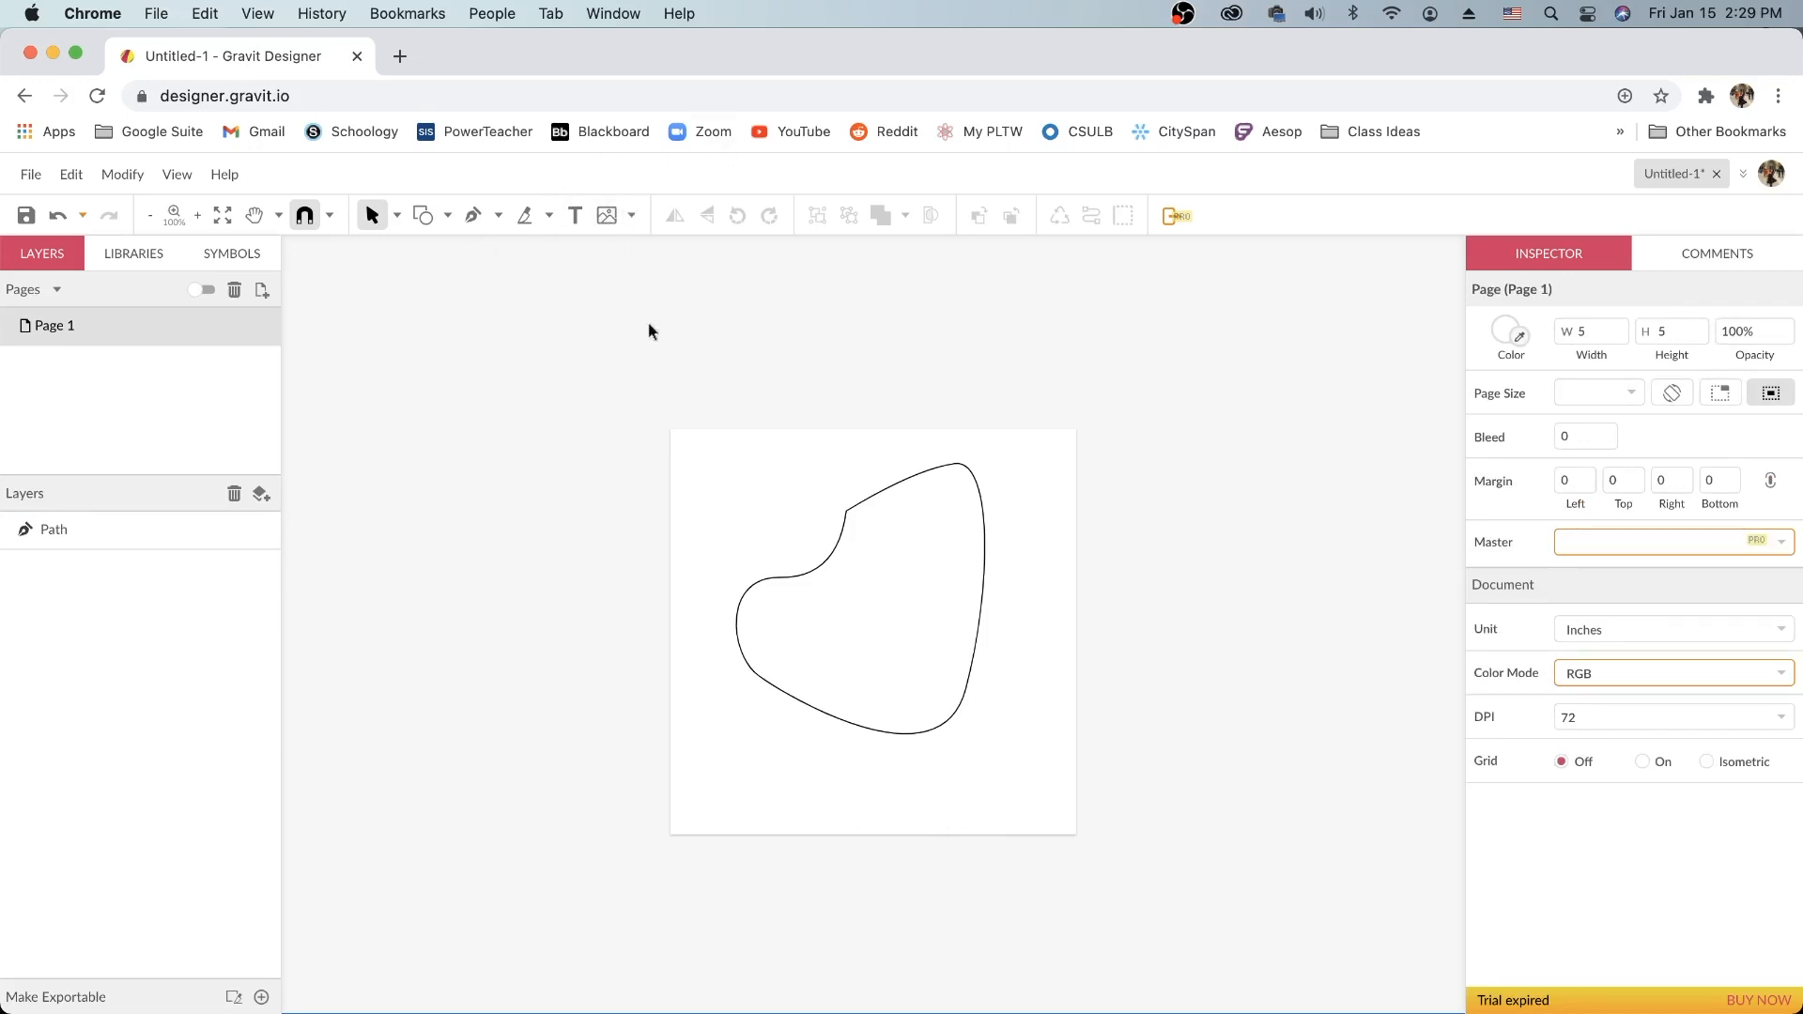
Step: Import the image IMG_0151.jpg from the Downloads folder onto the page
{"action": "left_click", "coordinate": [609, 214]}
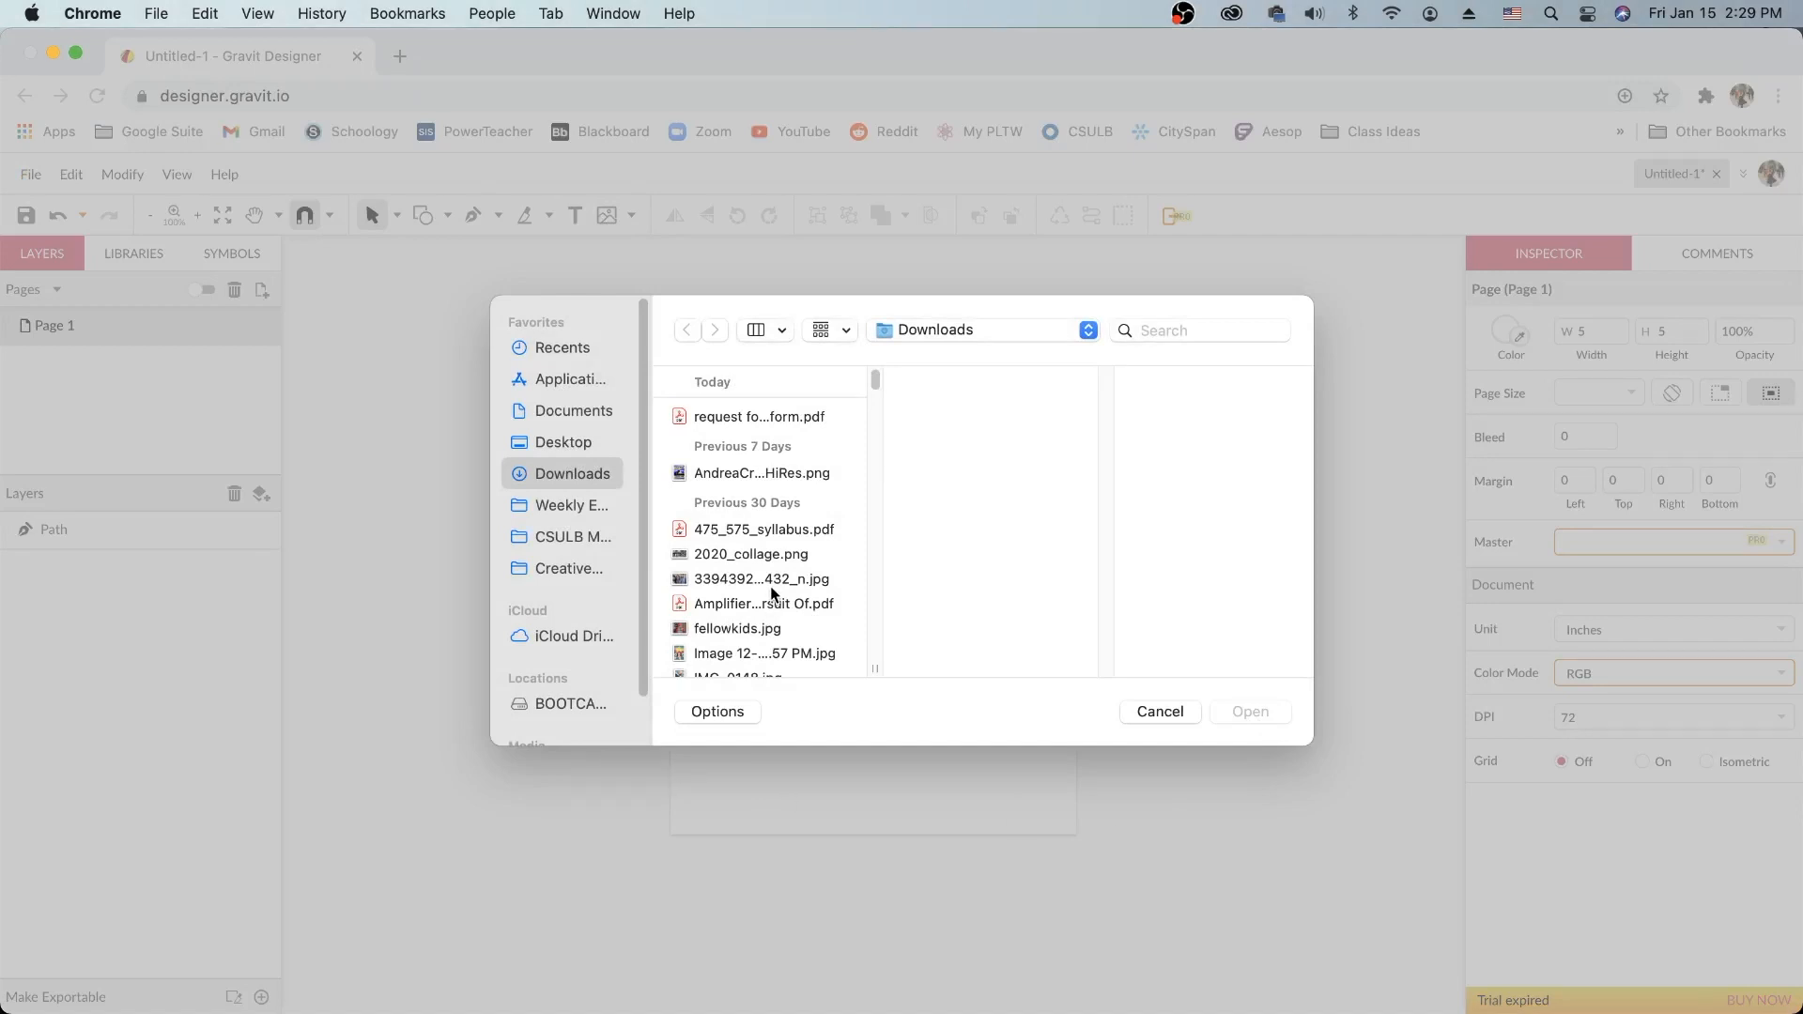
{"action": "scroll", "coordinate": [749, 589], "scroll_direction": "down", "scroll_amount": 3}
{"action": "left_click", "coordinate": [746, 584]}
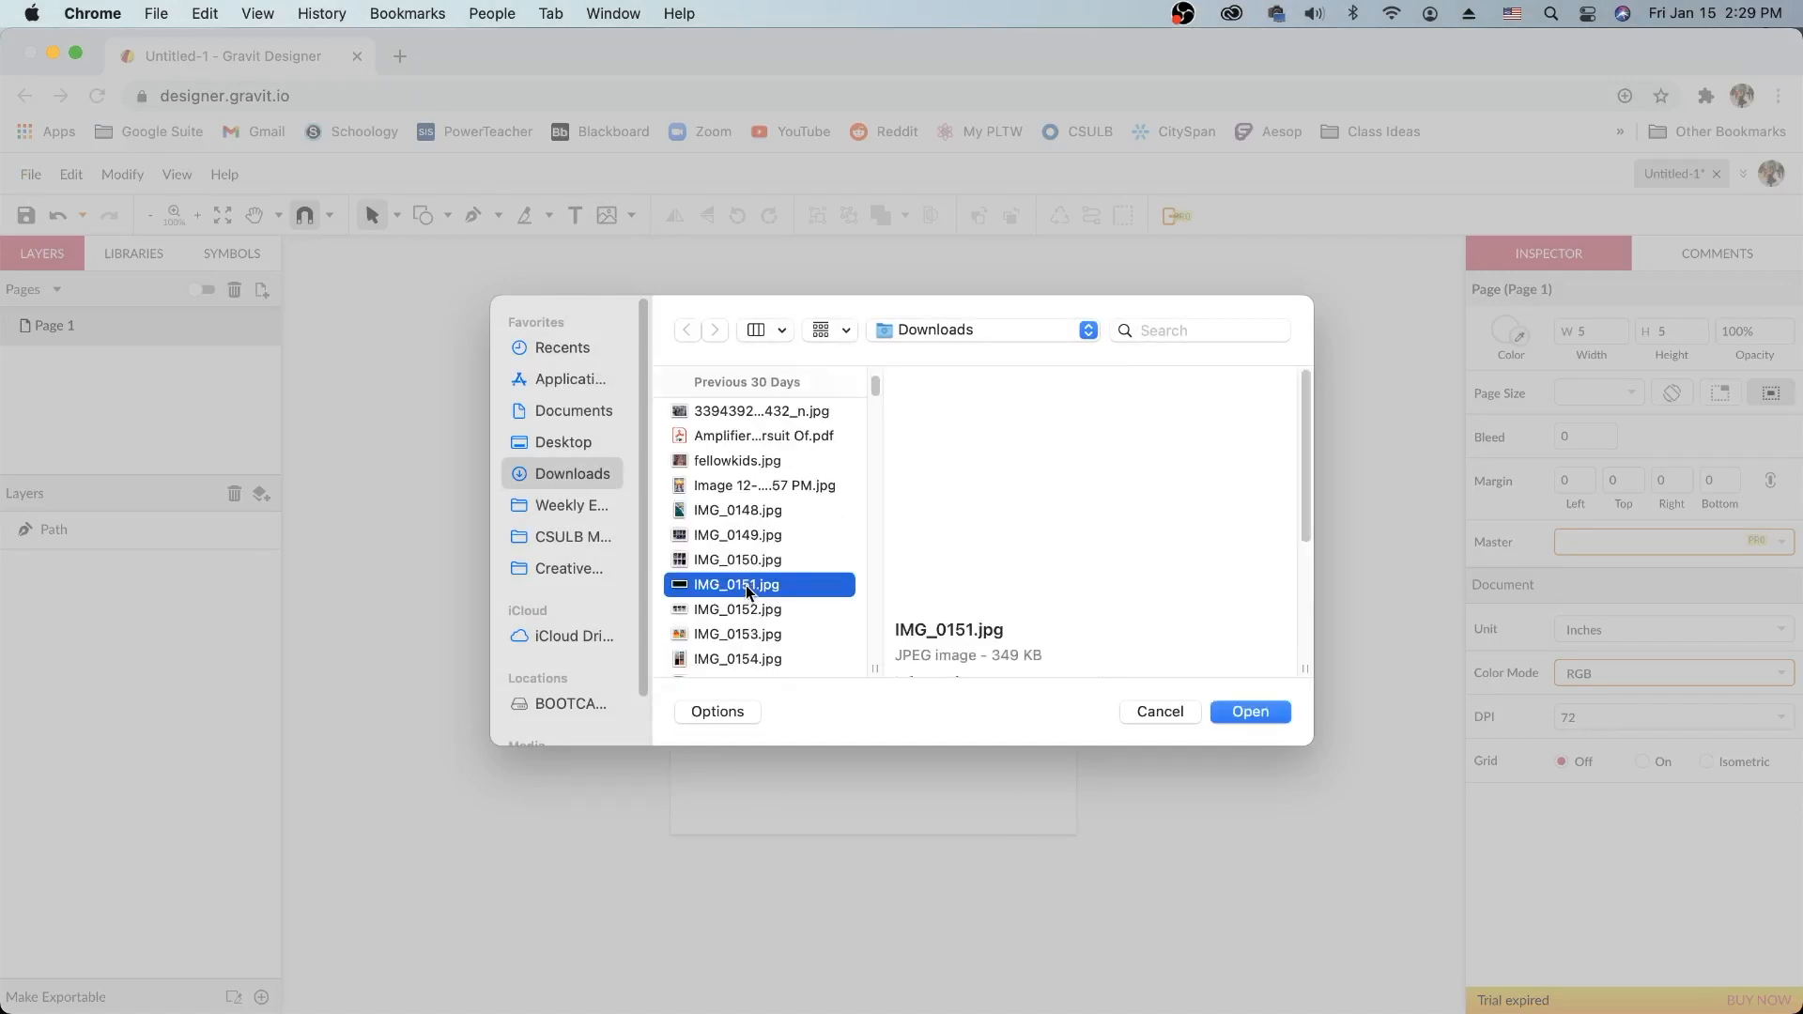
{"action": "left_click", "coordinate": [1271, 719]}
Step: Place the imported image at about 3.06 by 1.28 in over the curved shape's lower end, and delete it
{"action": "left_click_drag", "start_coordinate": [955, 659], "coordinate": [989, 682]}
{"action": "left_click_drag", "start_coordinate": [1018, 609], "coordinate": [901, 629]}
{"action": "left_click_drag", "start_coordinate": [734, 717], "coordinate": [818, 798]}
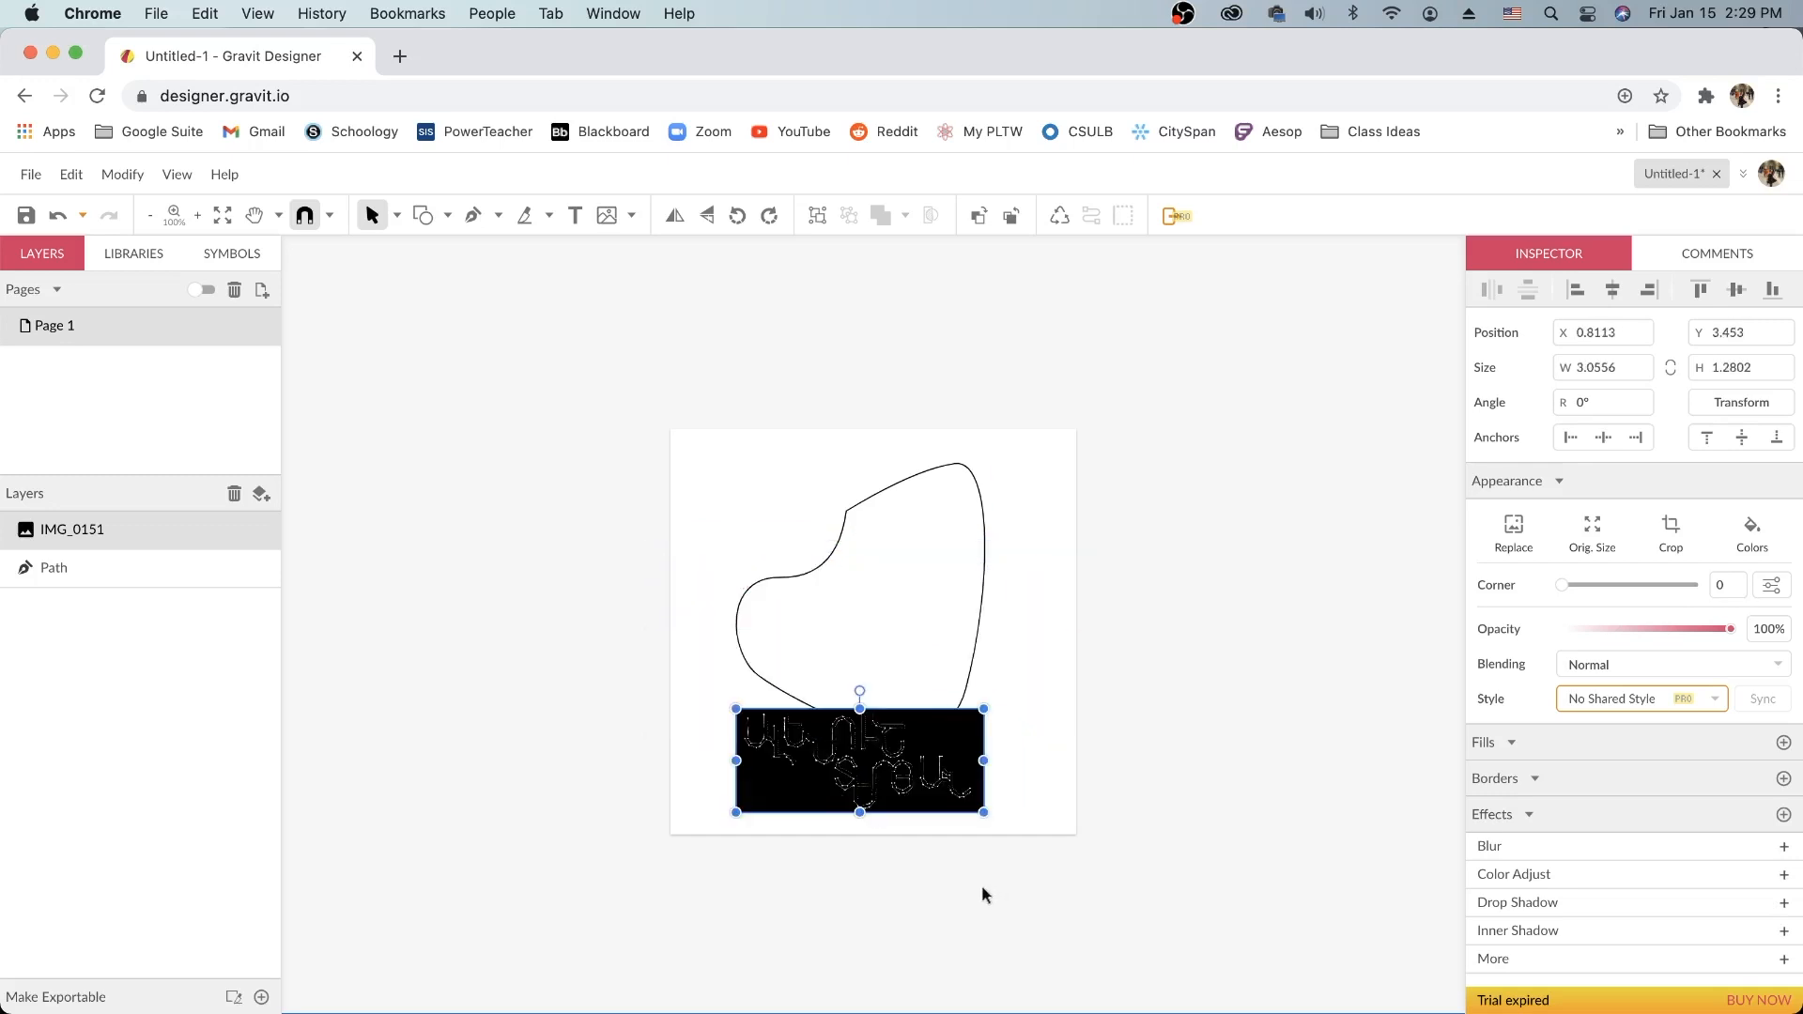
{"action": "key", "text": "BackSpace"}
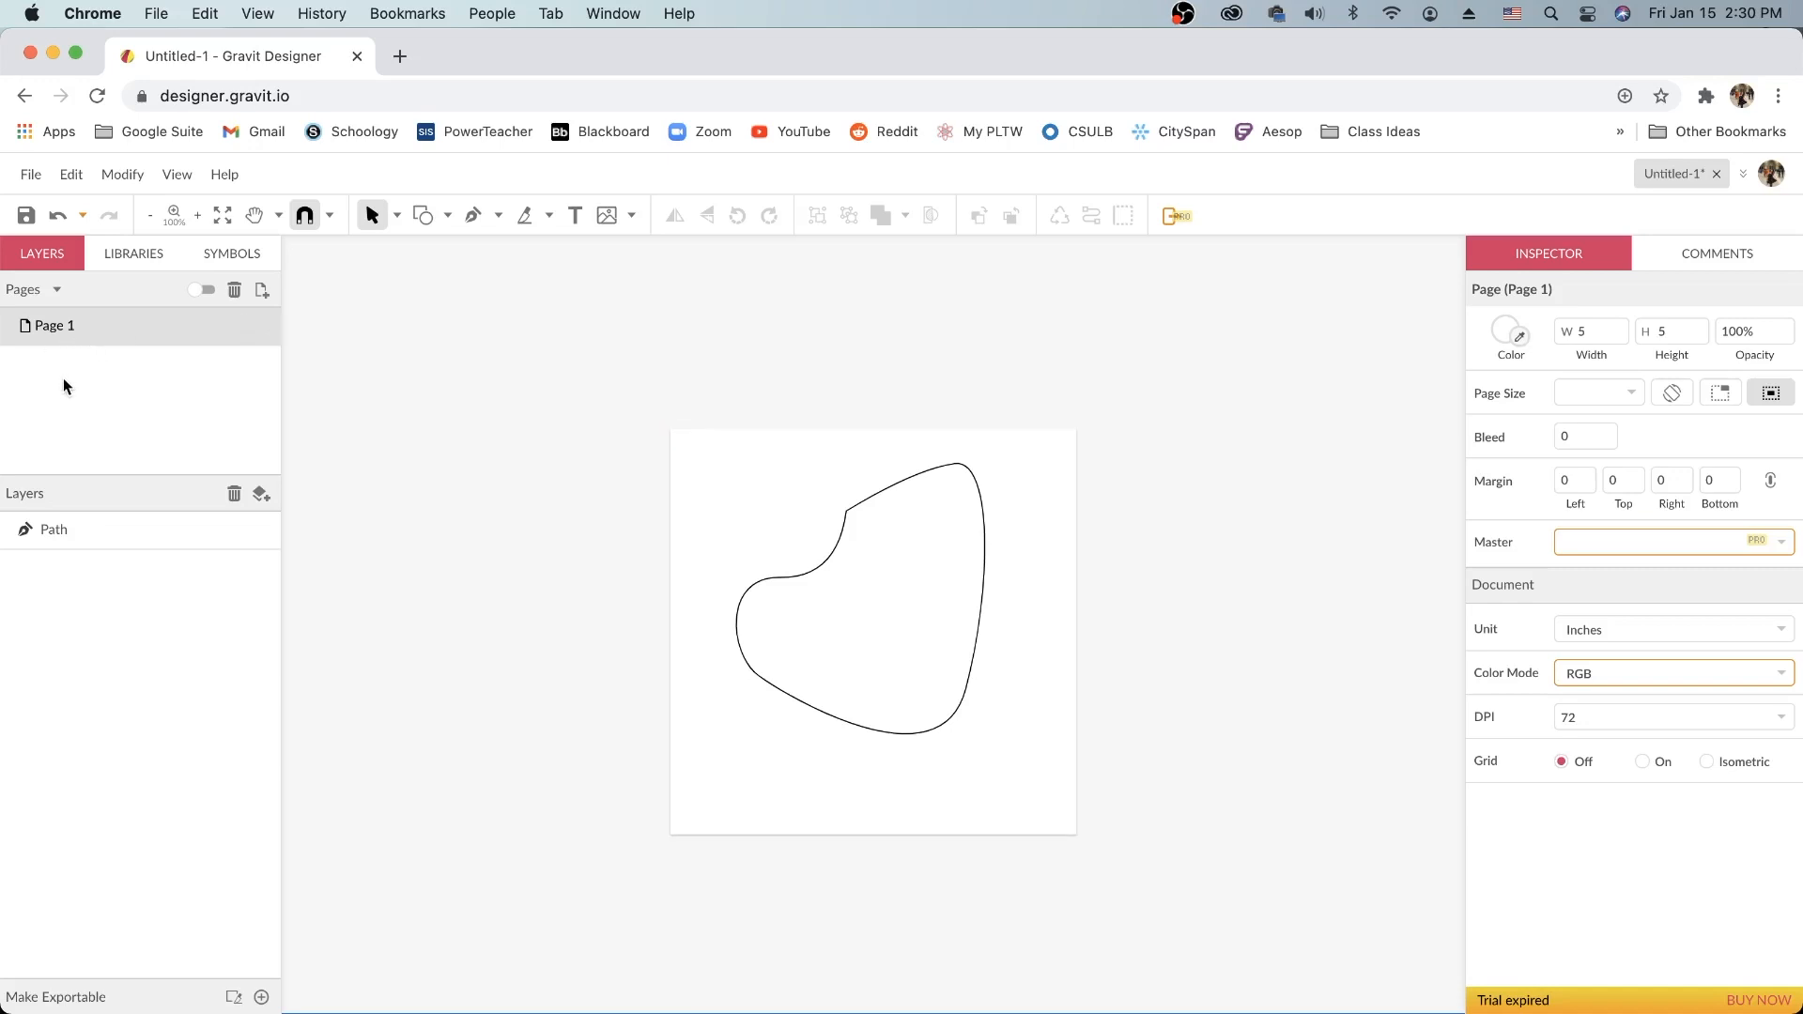
Step: Add a second page to the document, compare the two pages, and return to Page 1
{"action": "left_click", "coordinate": [262, 296]}
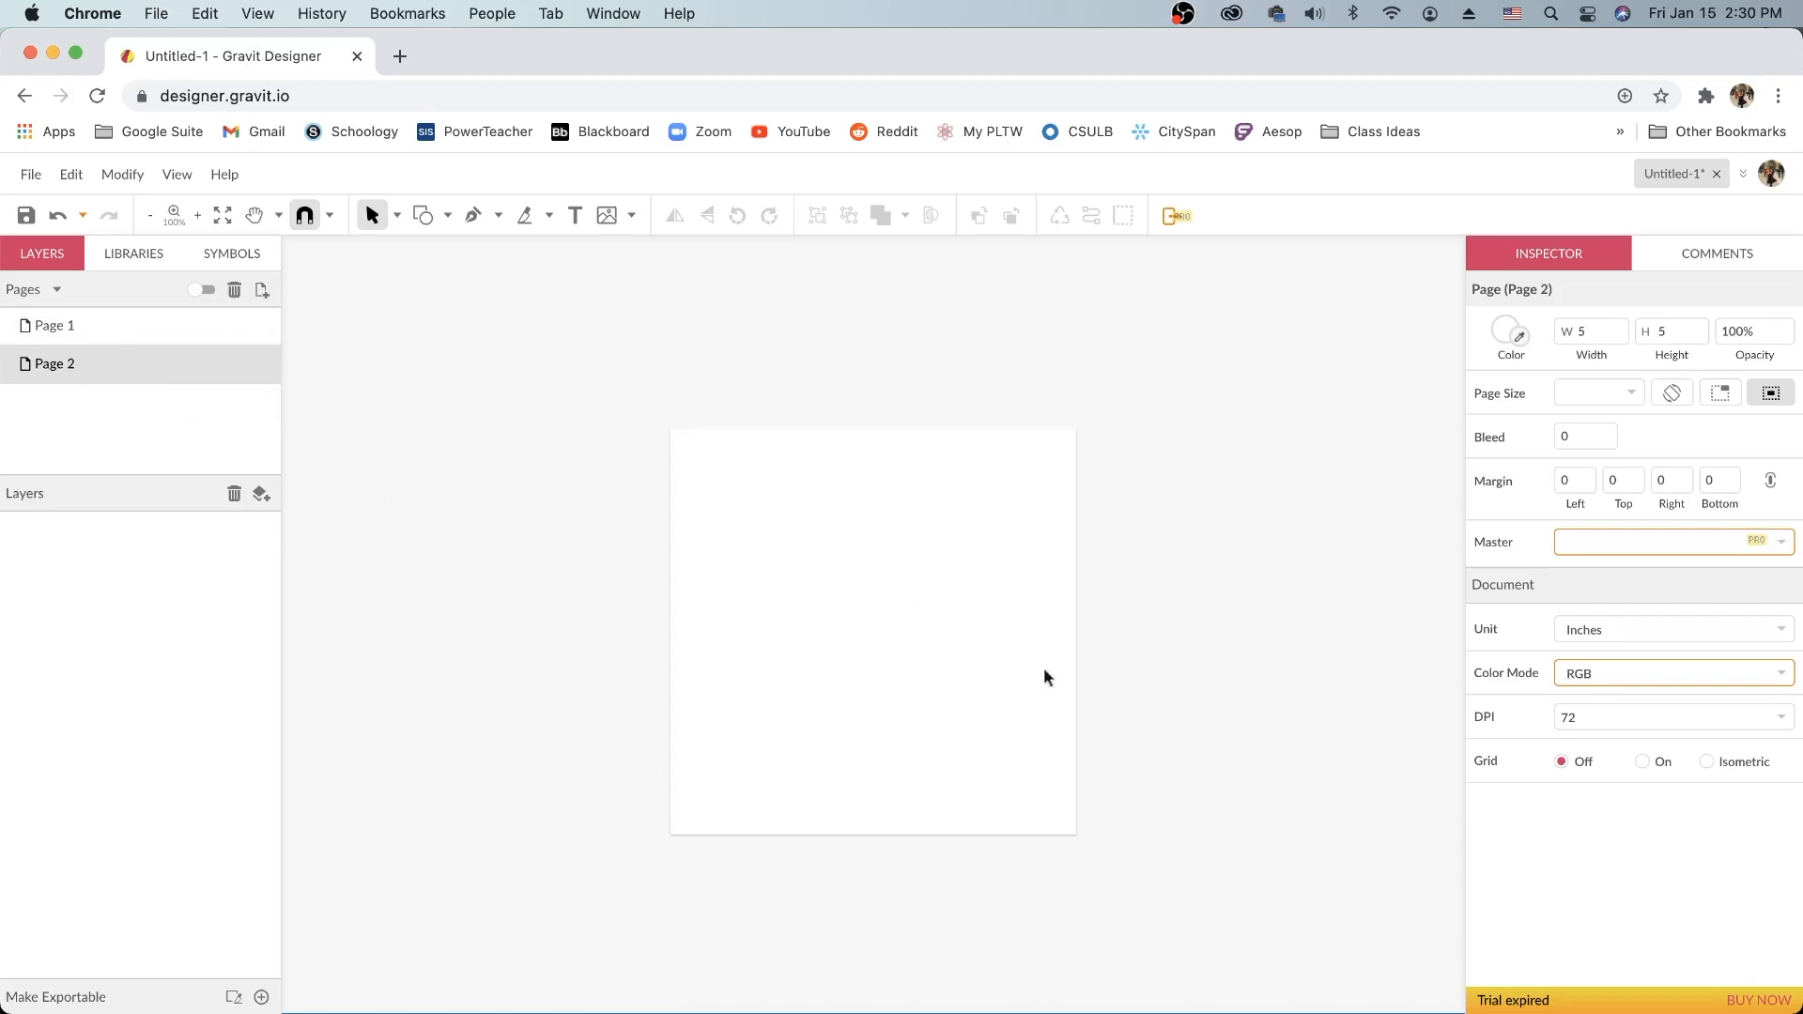
{"action": "left_click", "coordinate": [60, 325]}
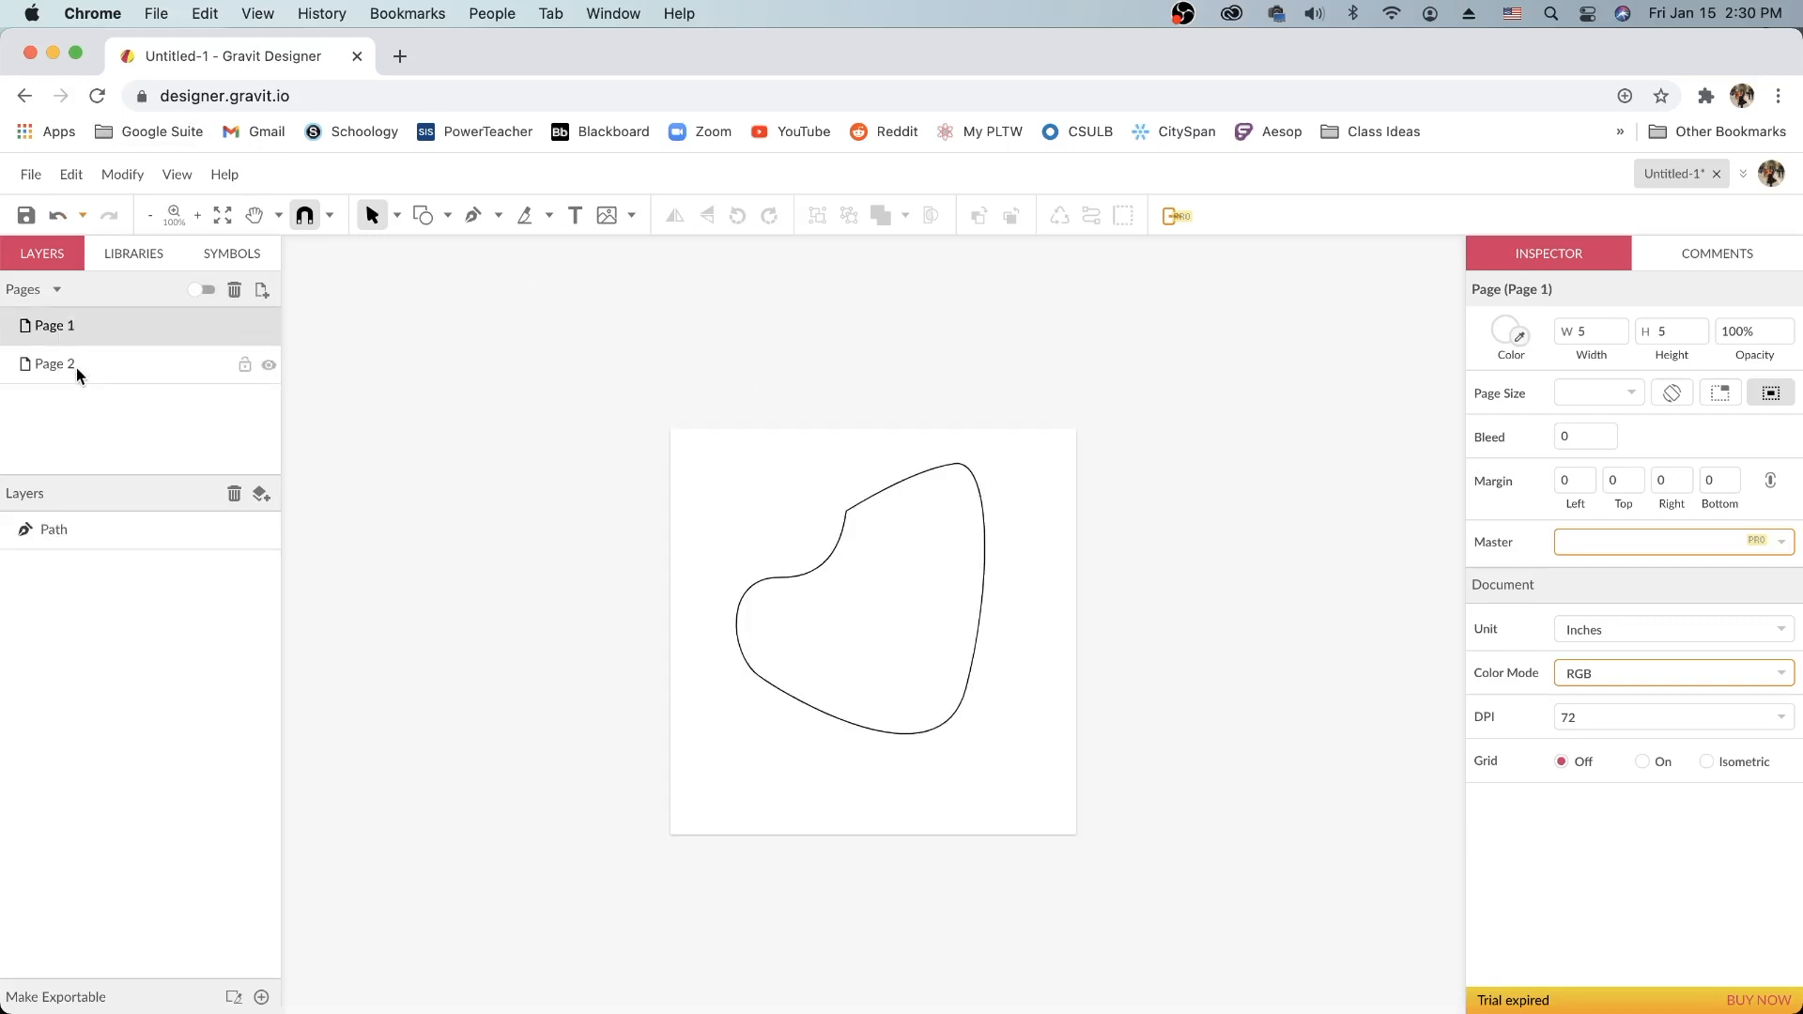
{"action": "left_click", "coordinate": [77, 369]}
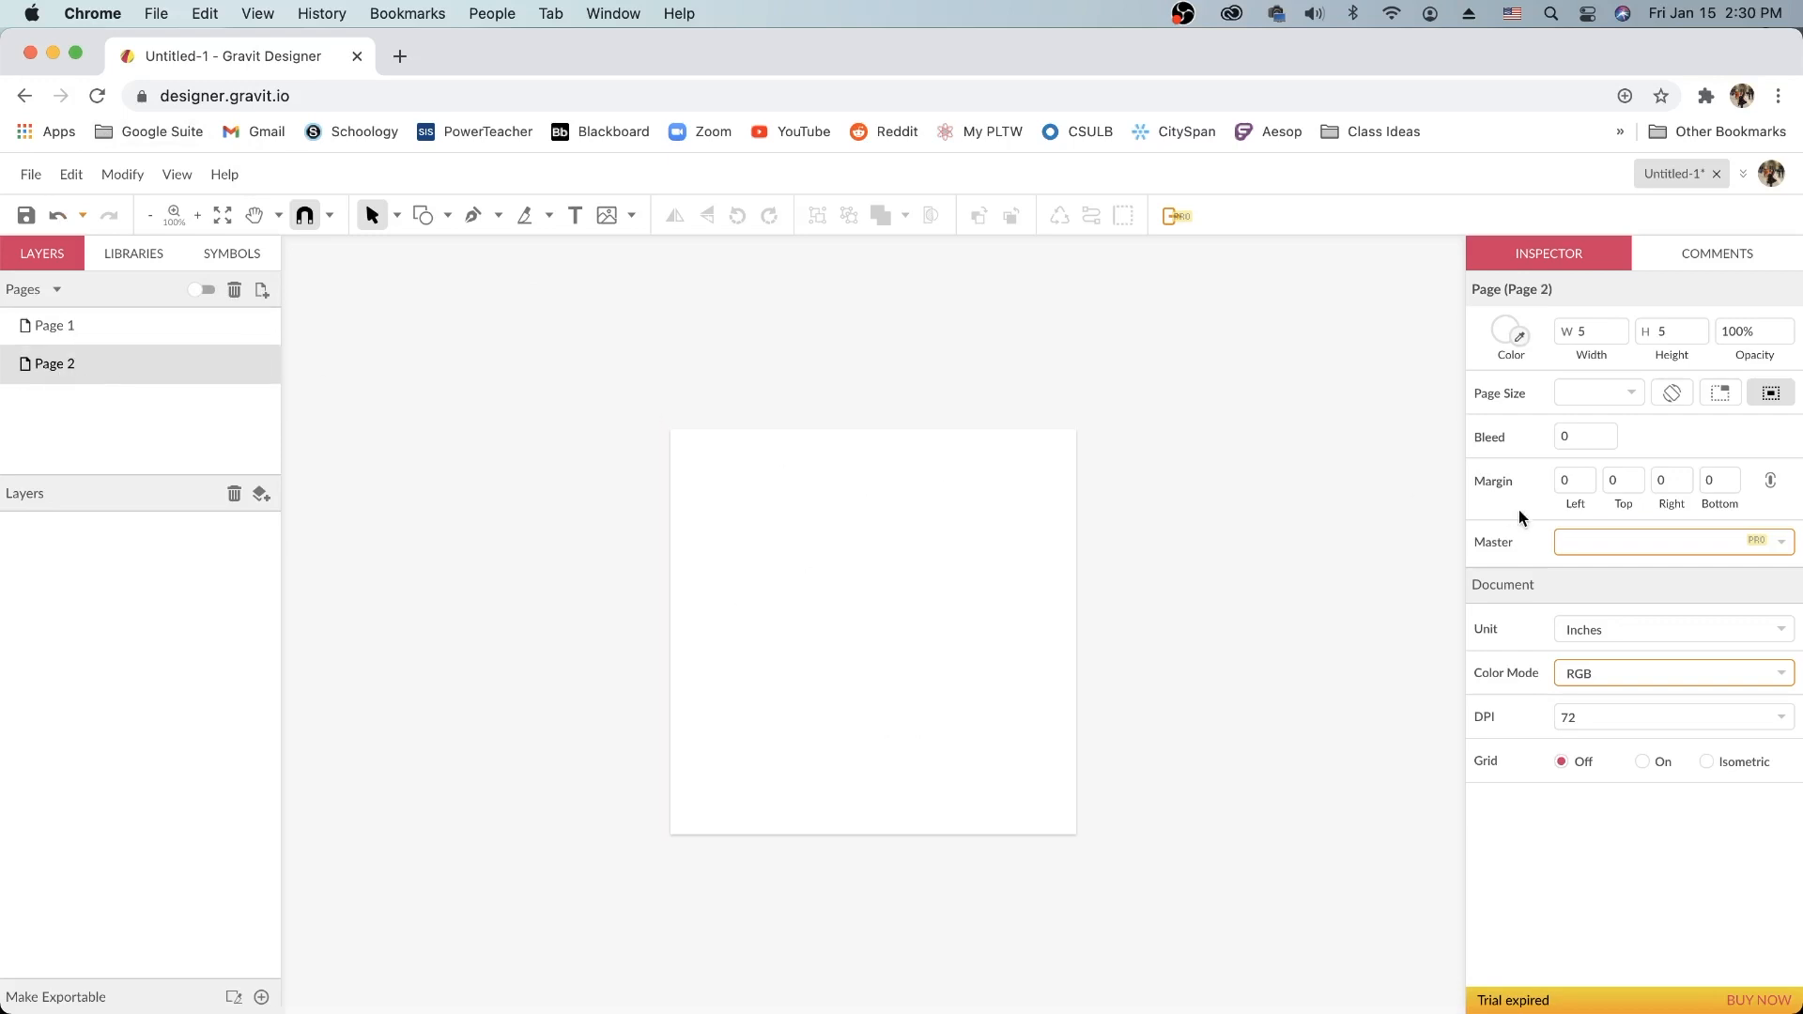
{"action": "left_click", "coordinate": [86, 327]}
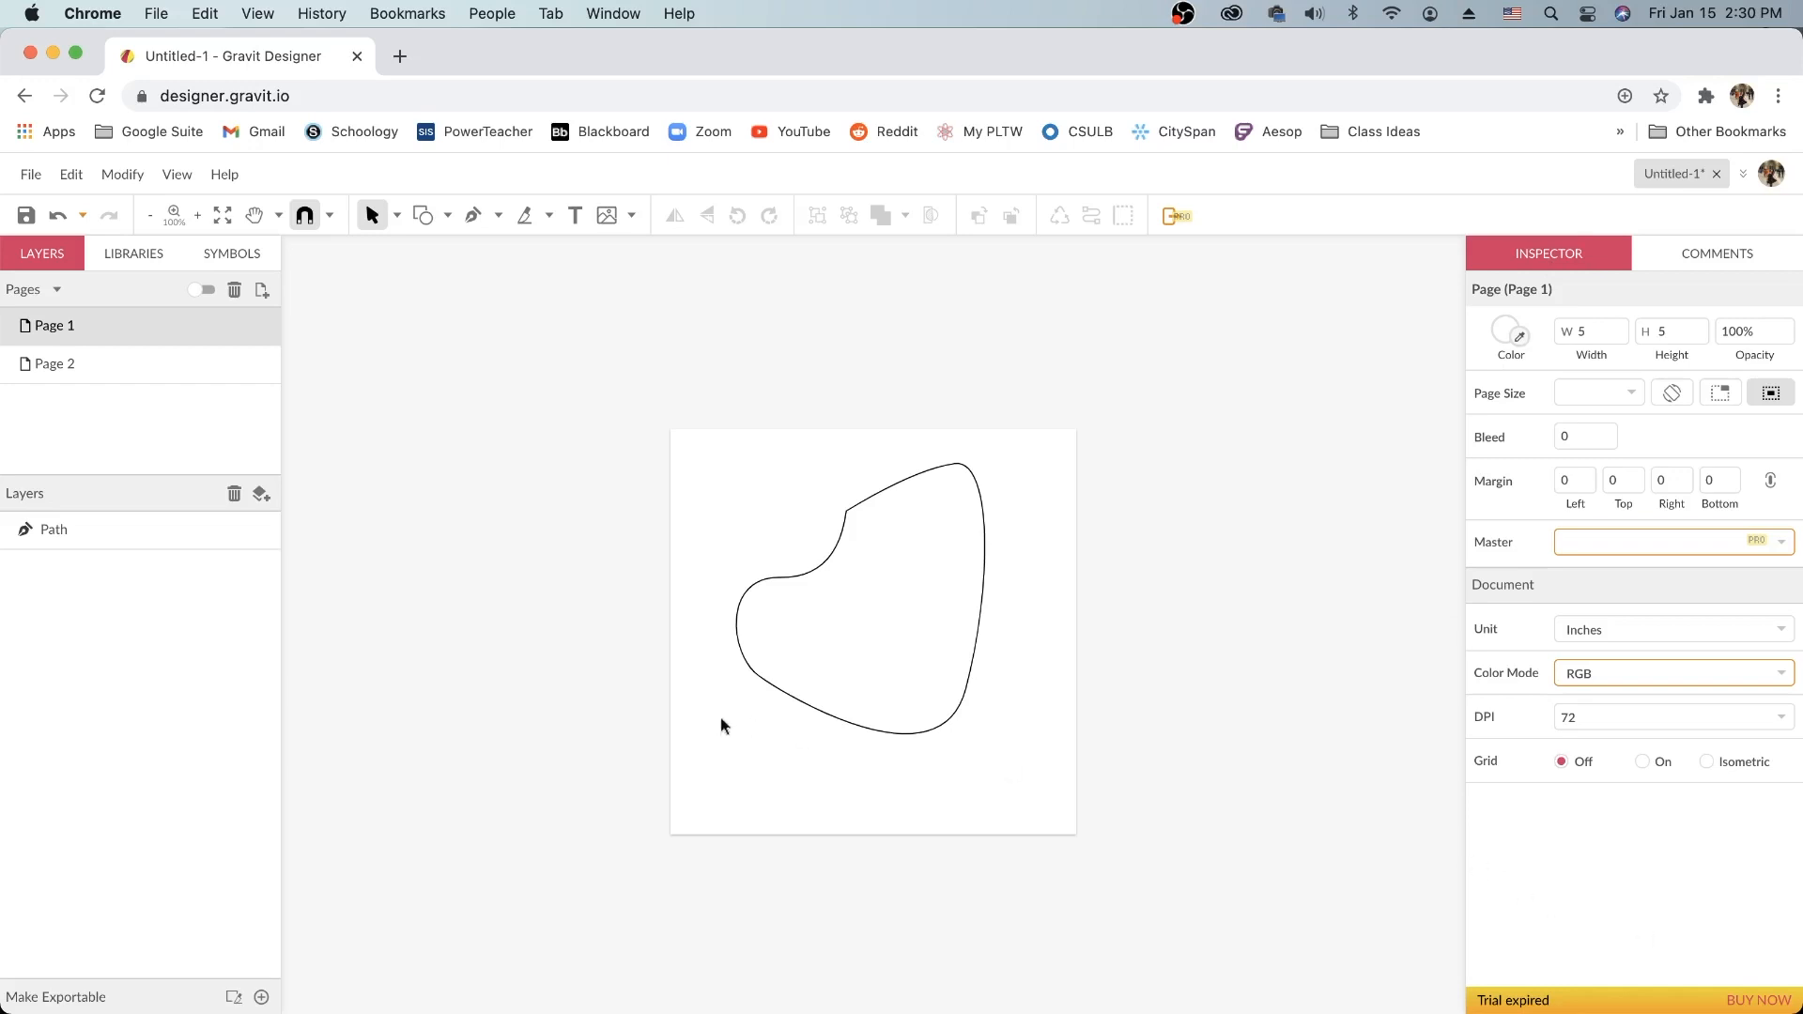
Step: Set the background colour of Page 1 to a pale pink, RGB 221, 192, 192
{"action": "left_click", "coordinate": [1500, 329]}
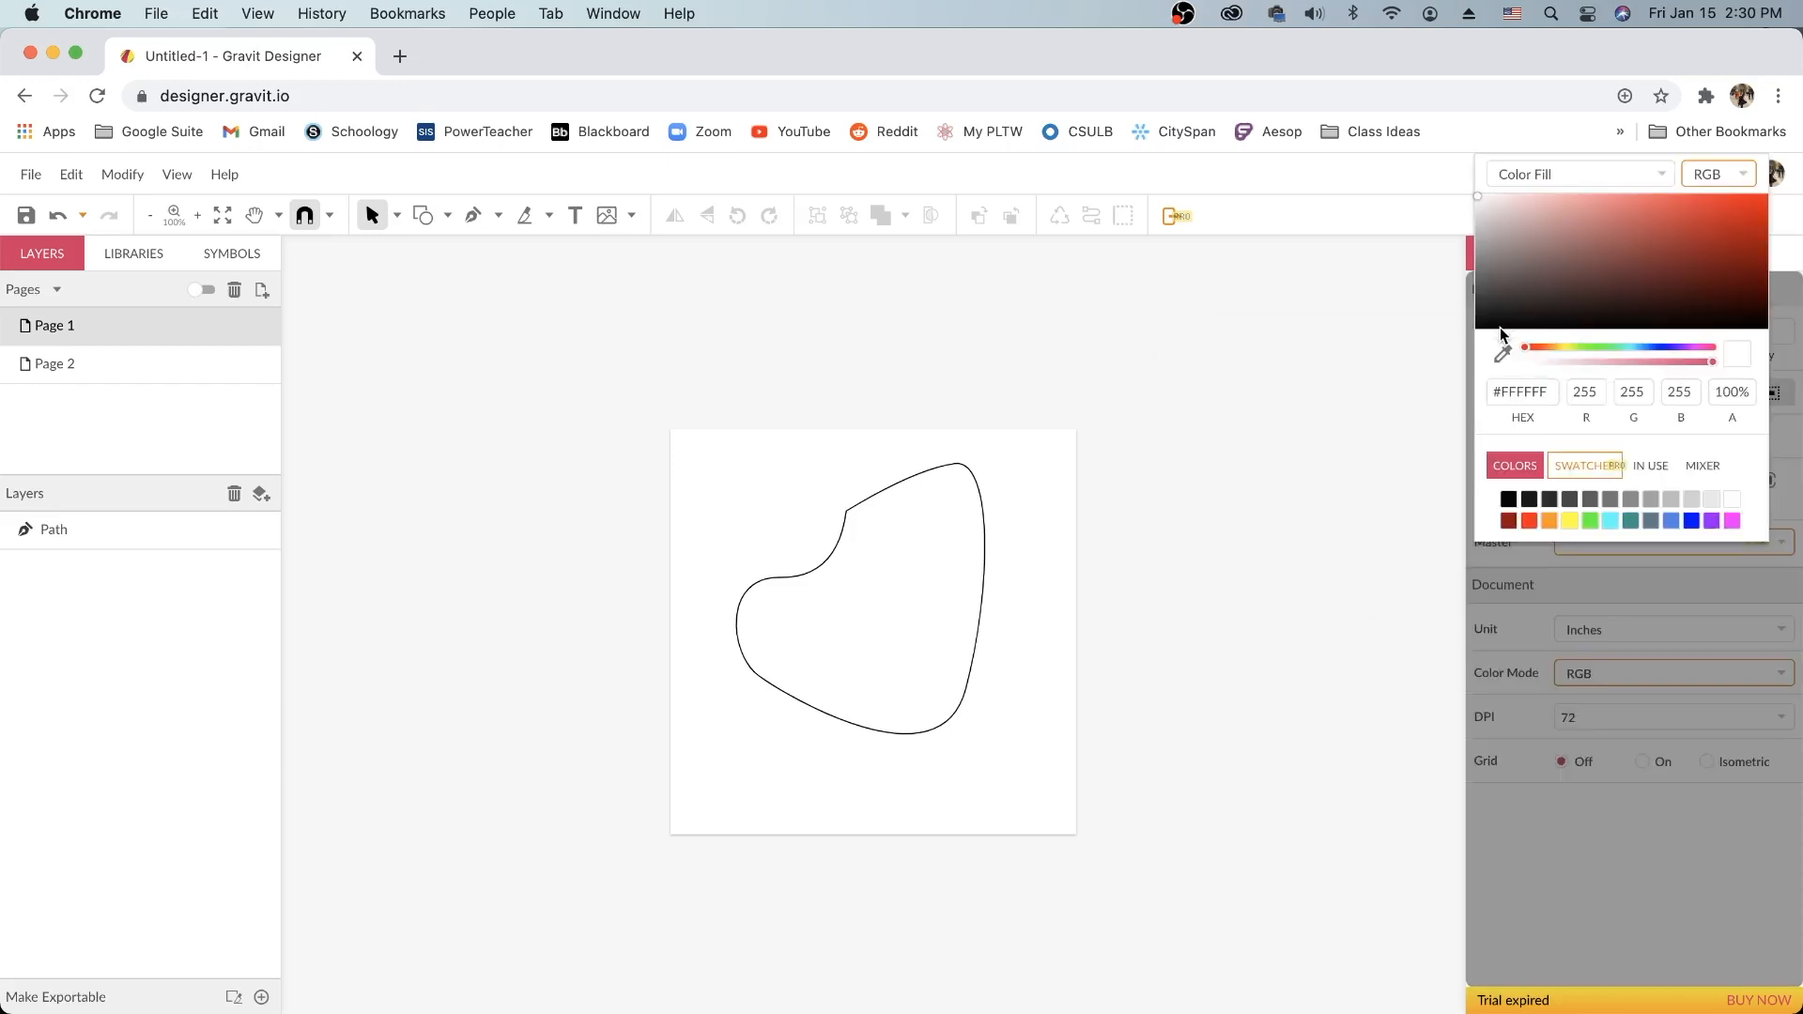
{"action": "left_click_drag", "start_coordinate": [1612, 262], "coordinate": [1720, 217]}
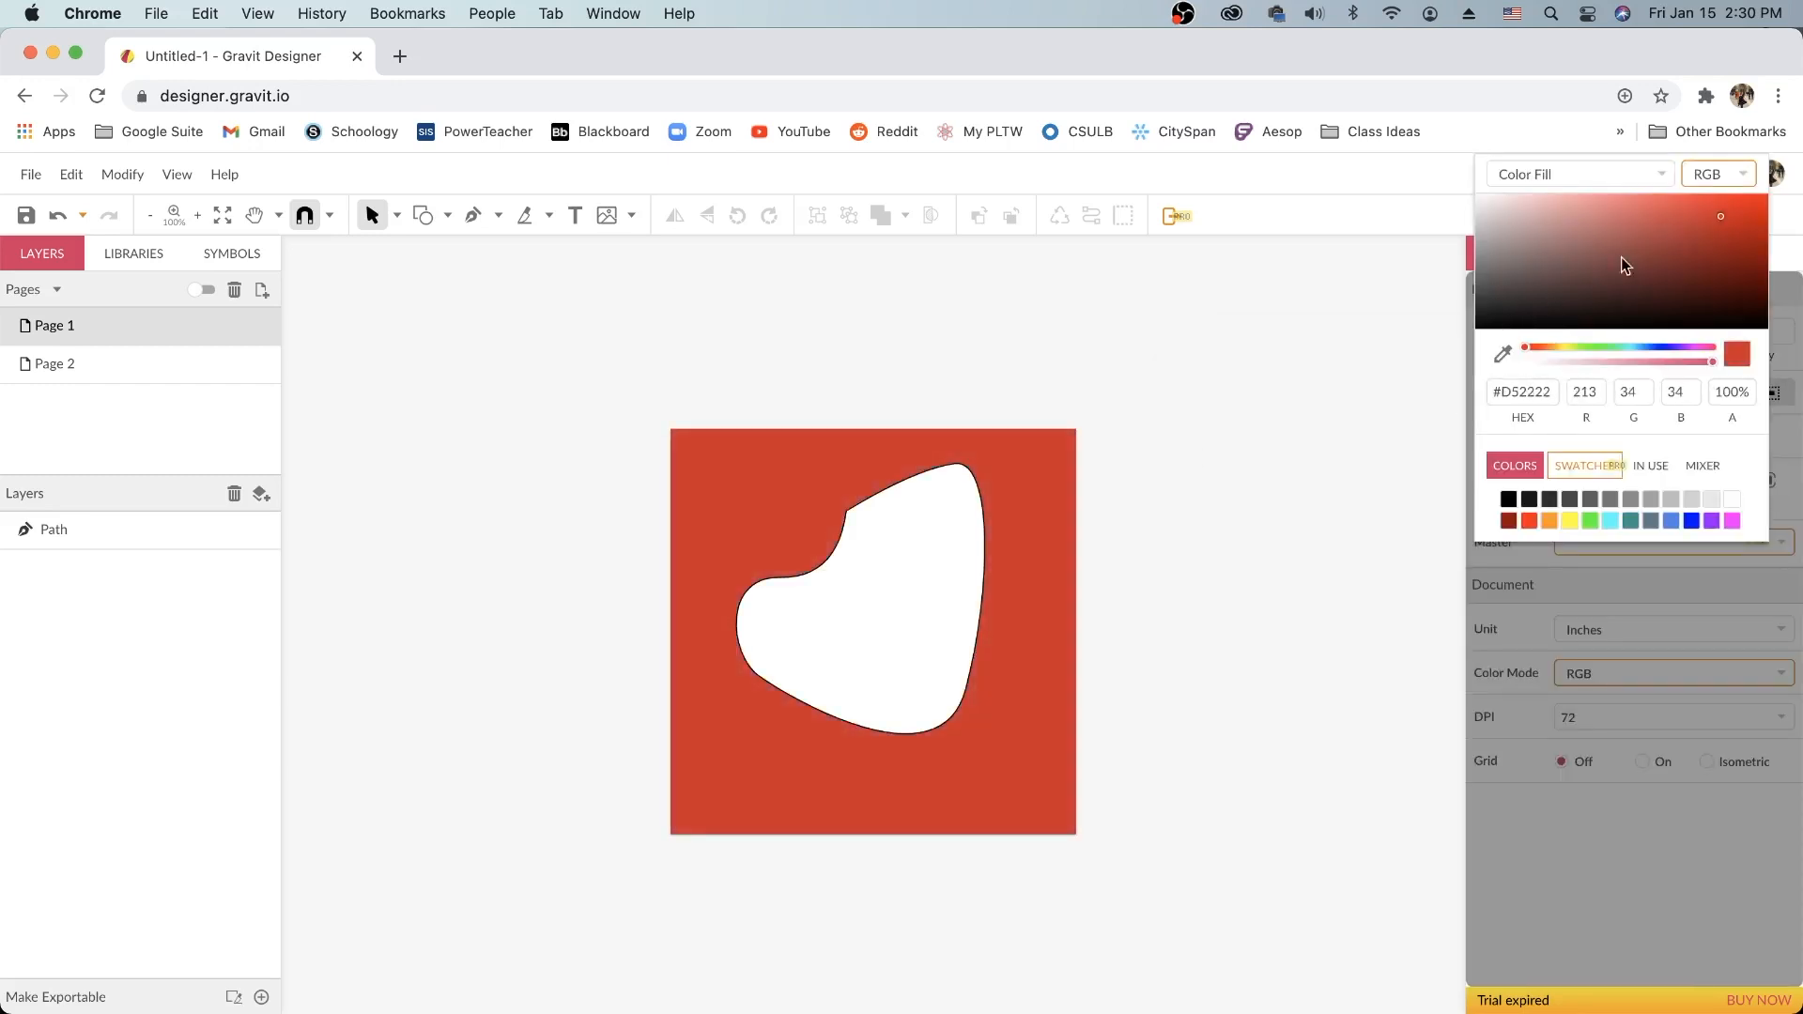
{"action": "left_click", "coordinate": [1744, 236]}
{"action": "left_click_drag", "start_coordinate": [1744, 235], "coordinate": [1513, 212]}
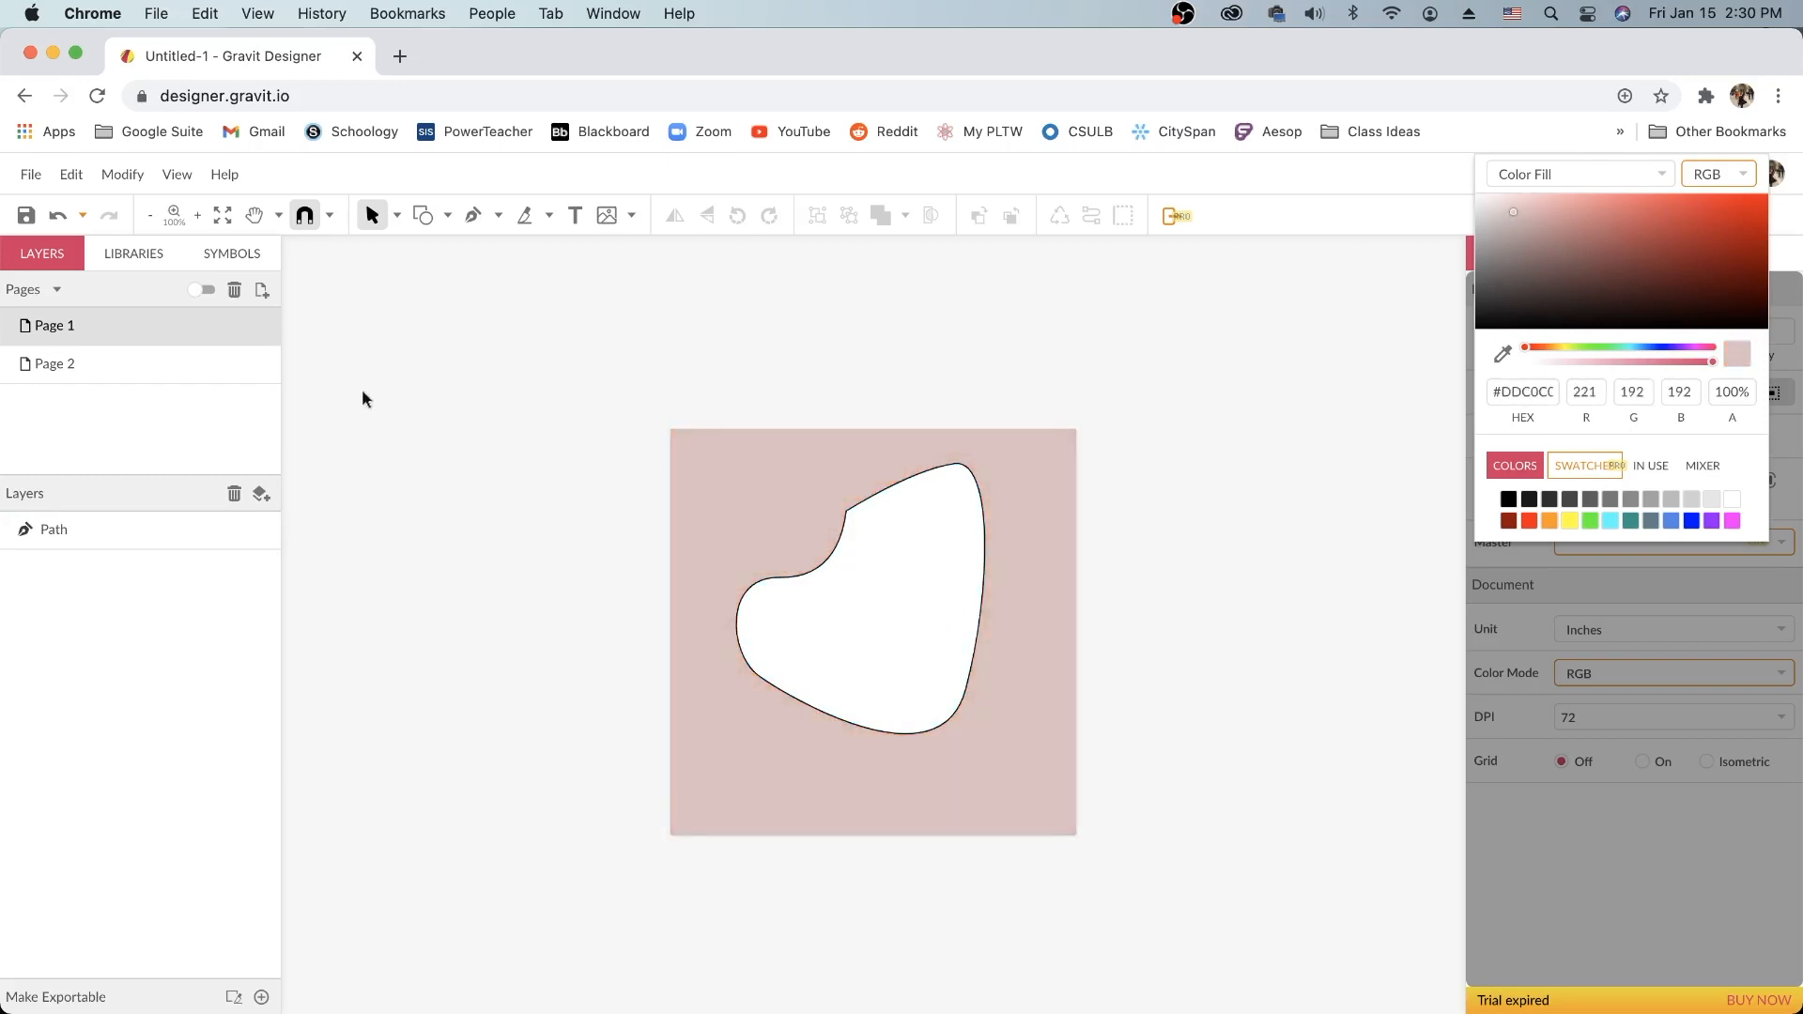
{"action": "left_click", "coordinate": [1219, 649]}
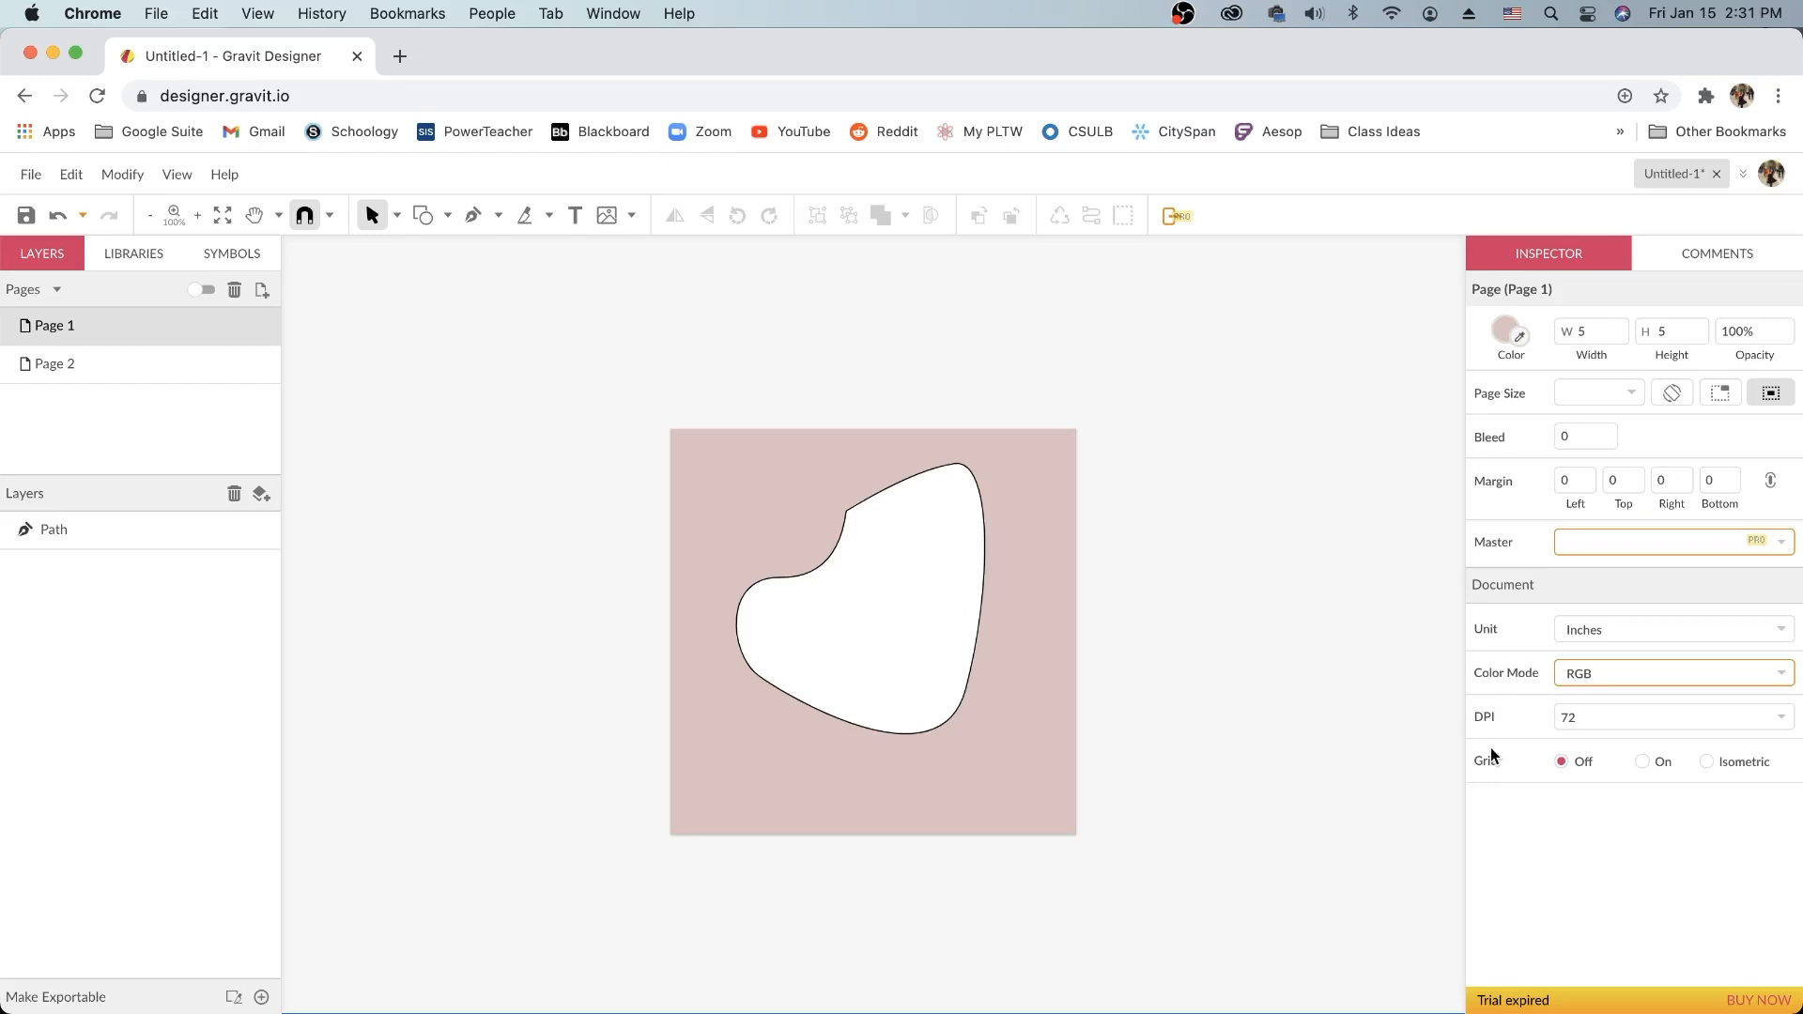
Step: Try the document's regular and isometric grids, and turn the grid off
{"action": "left_click", "coordinate": [1644, 759]}
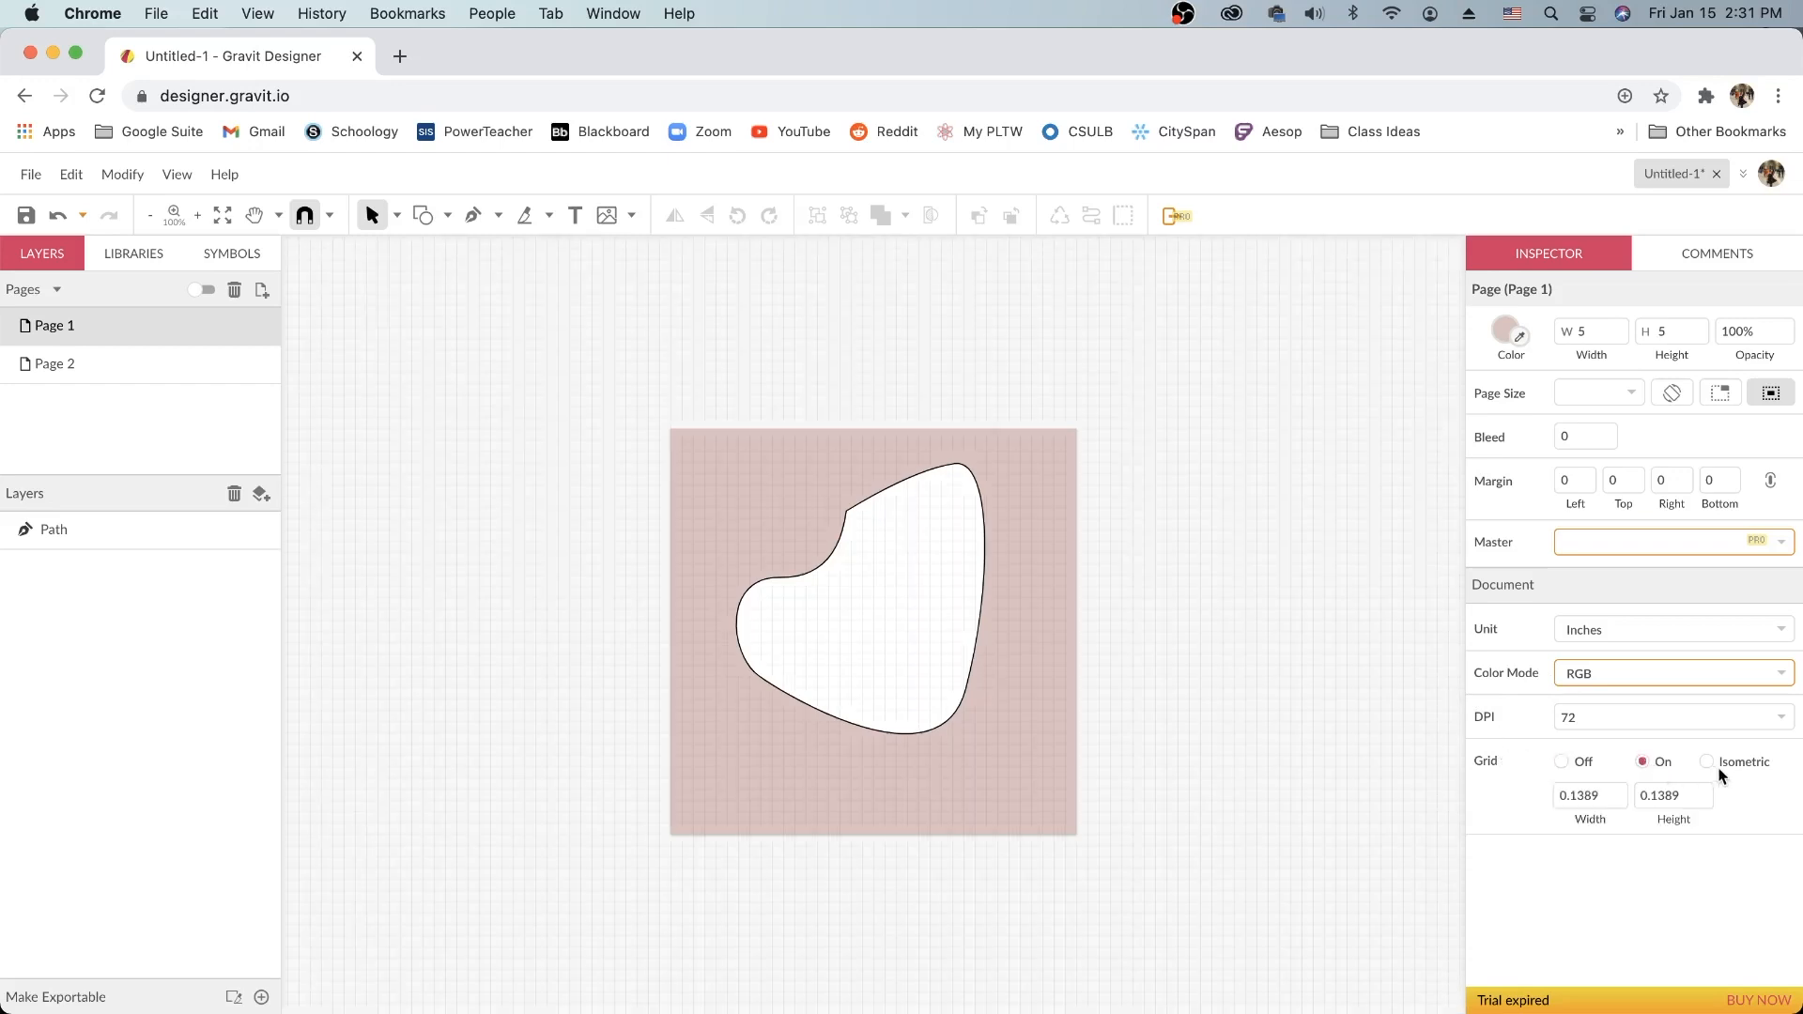
{"action": "left_click", "coordinate": [1711, 763]}
{"action": "left_click", "coordinate": [1645, 762]}
{"action": "left_click", "coordinate": [1562, 762]}
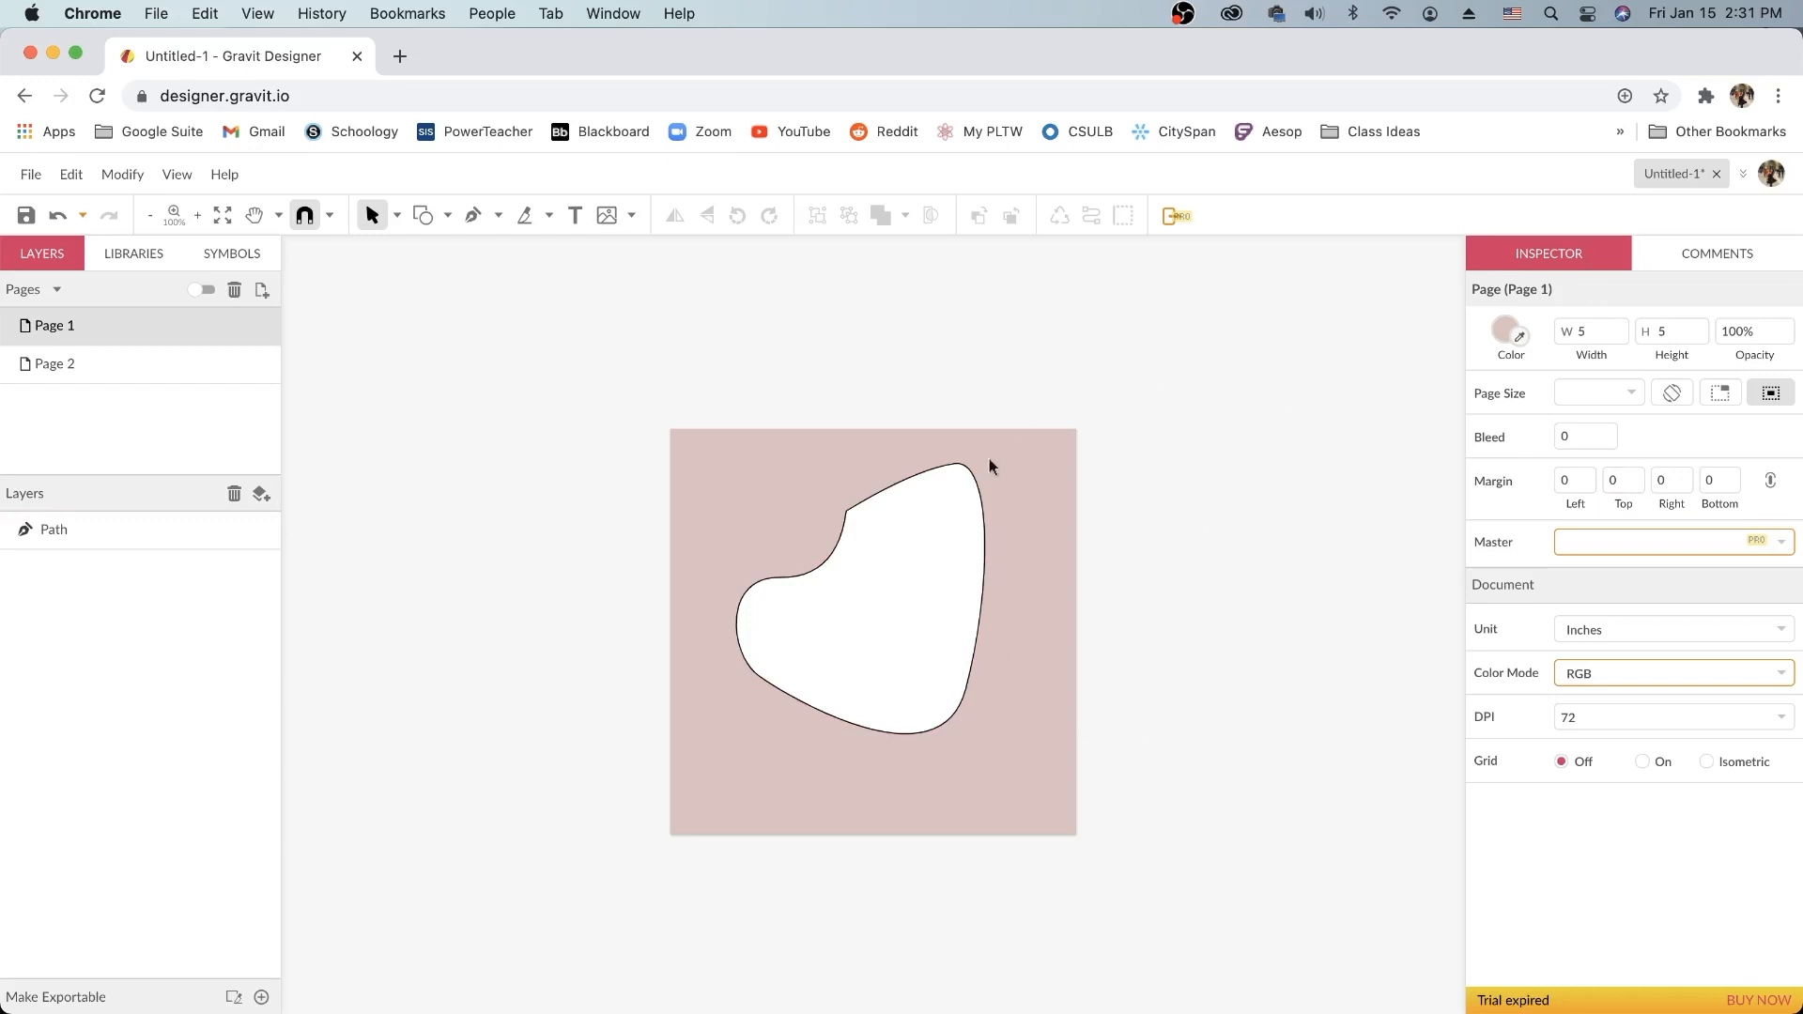
Step: Fill the curved shape with green #11D760
{"action": "left_click", "coordinate": [960, 526]}
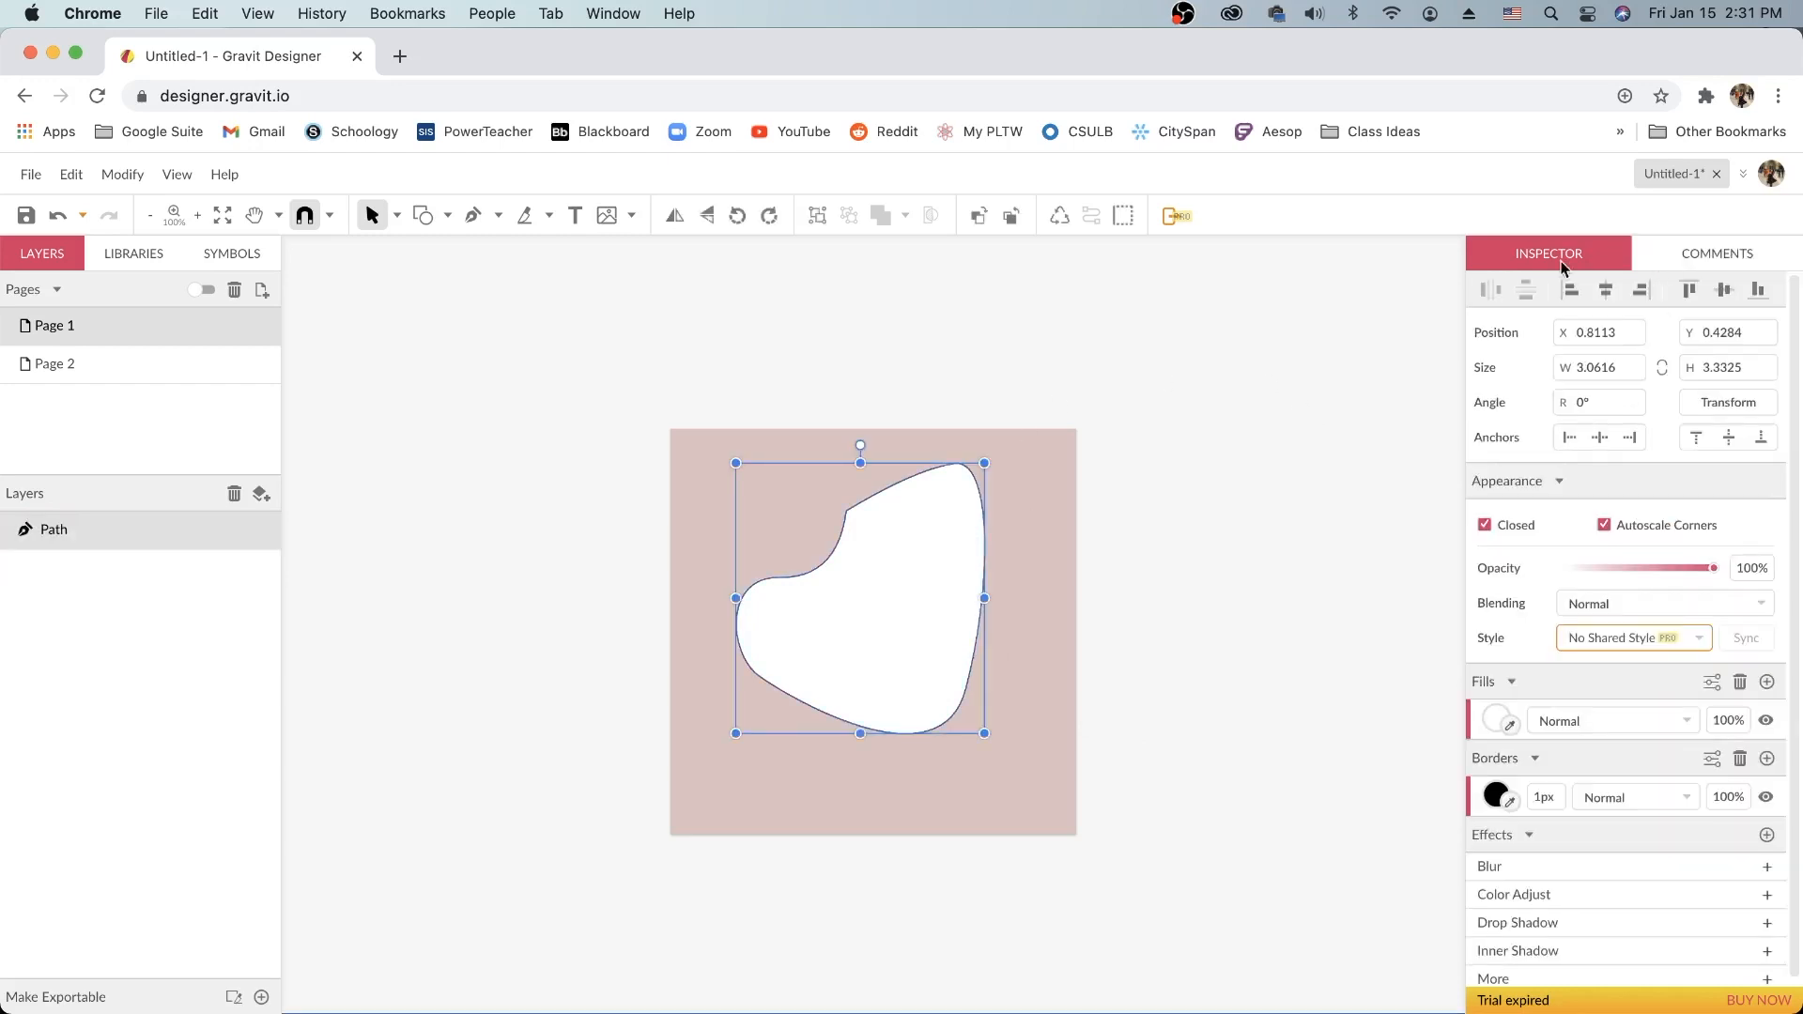
{"action": "scroll", "coordinate": [1531, 608], "scroll_direction": "down", "scroll_amount": 1}
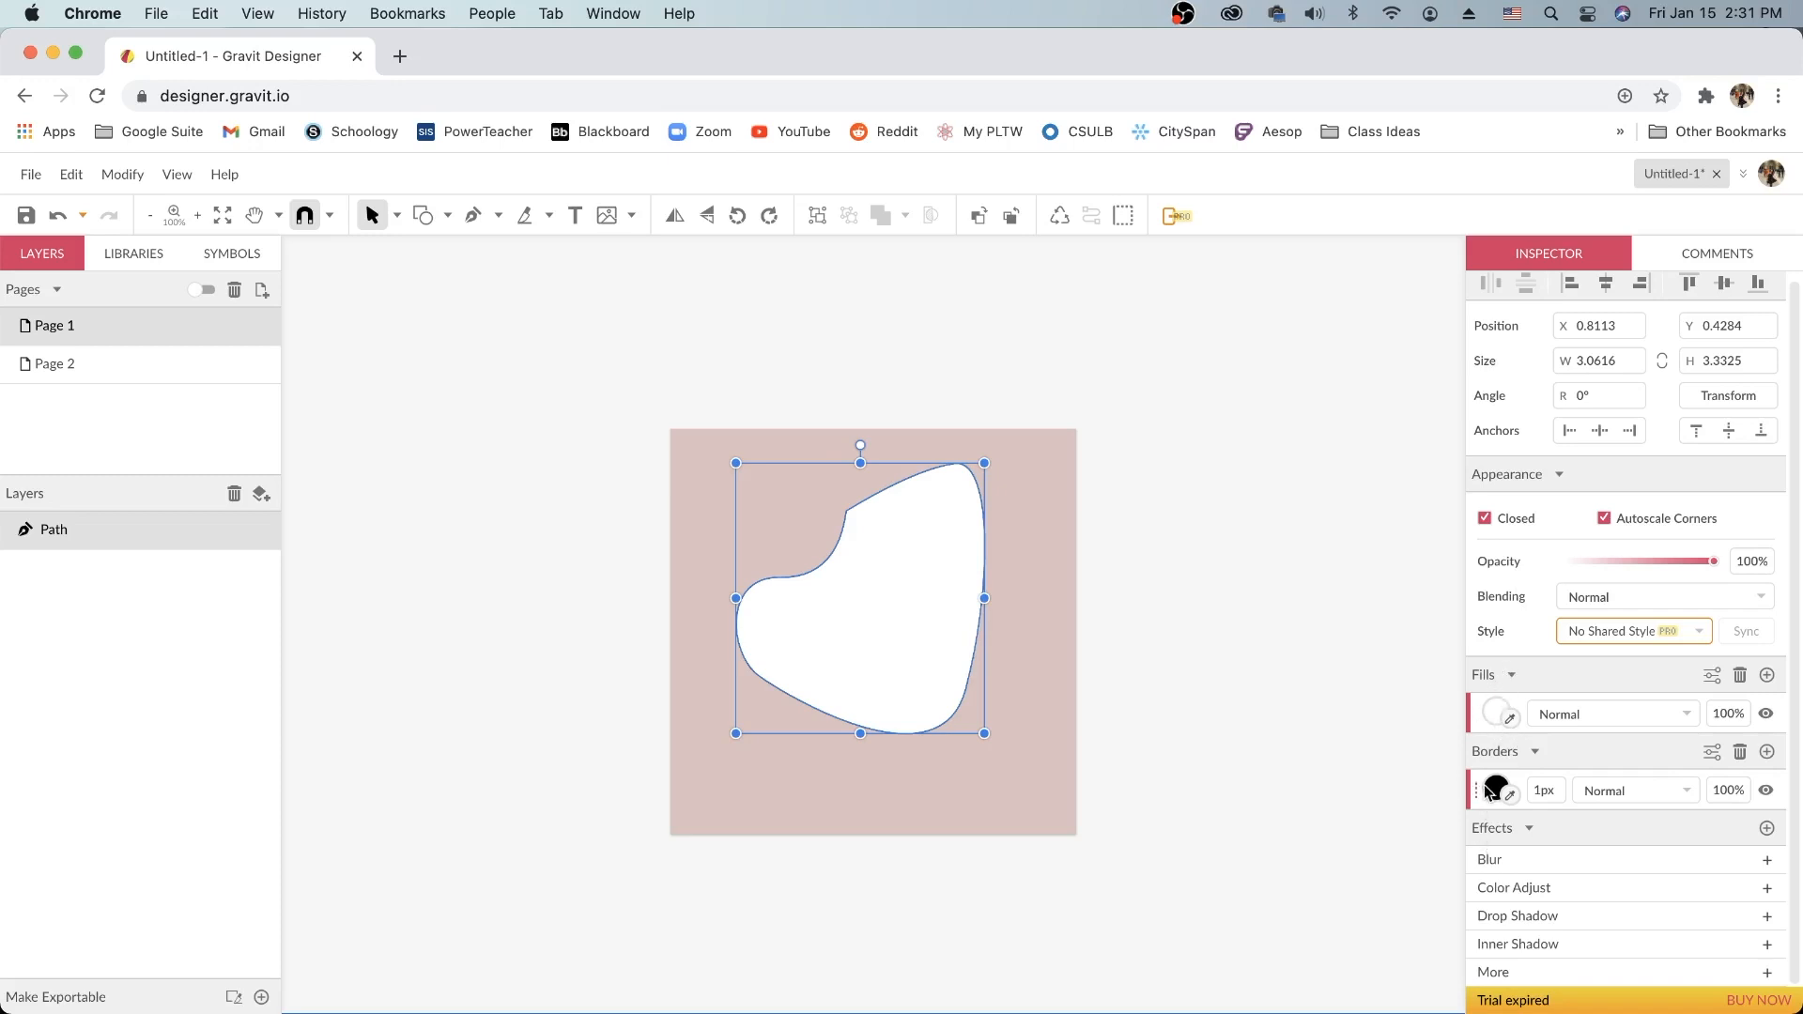
{"action": "left_click", "coordinate": [1496, 715]}
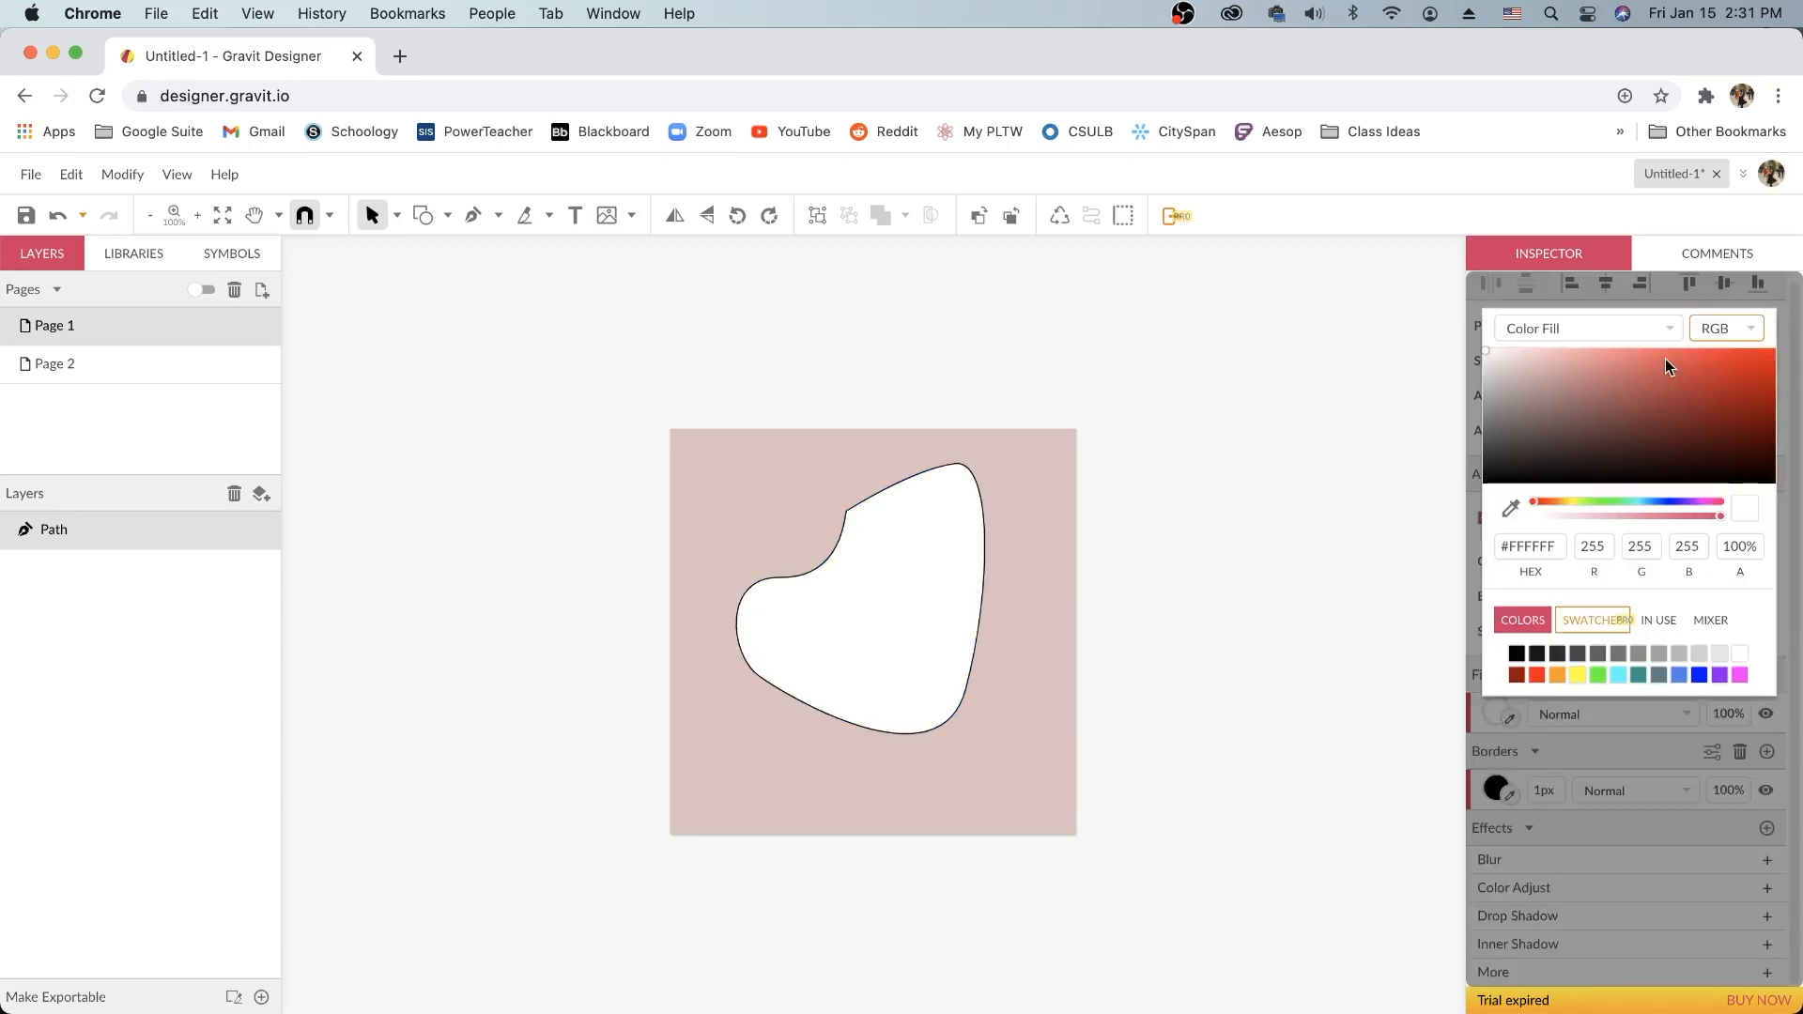
{"action": "left_click", "coordinate": [1609, 503]}
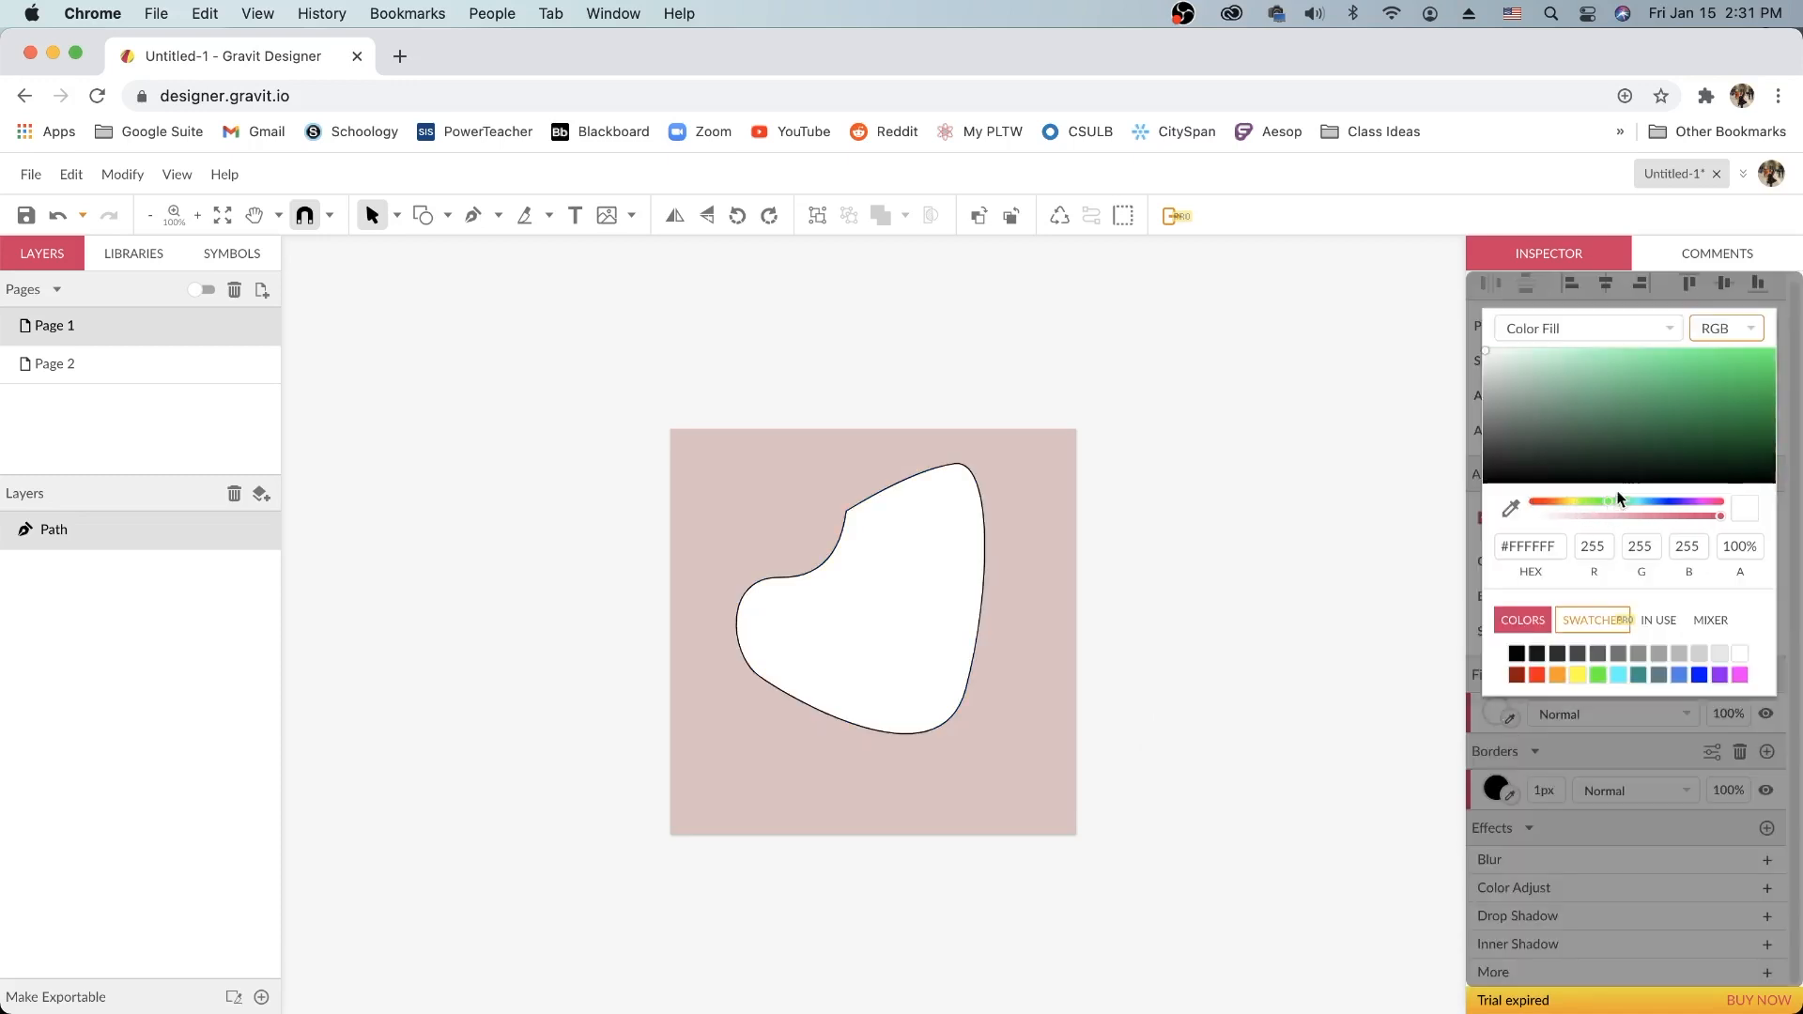
{"action": "left_click", "coordinate": [1756, 375]}
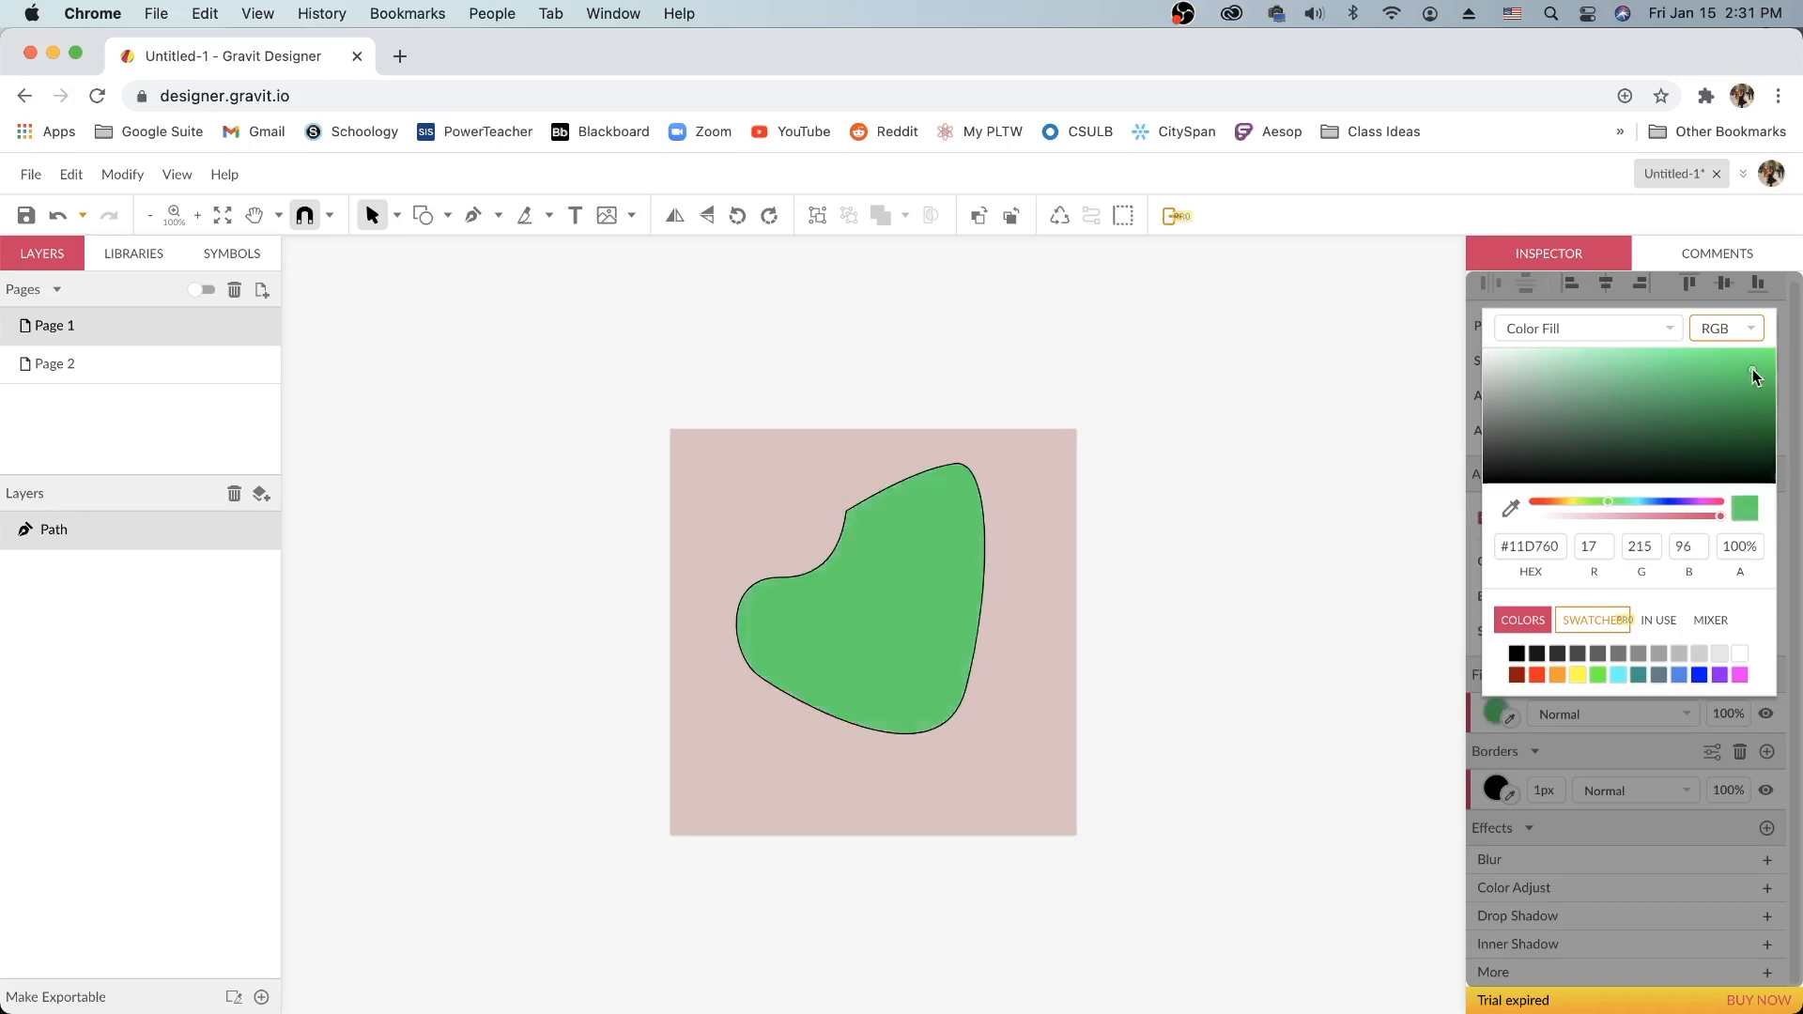
{"action": "left_click", "coordinate": [1357, 661]}
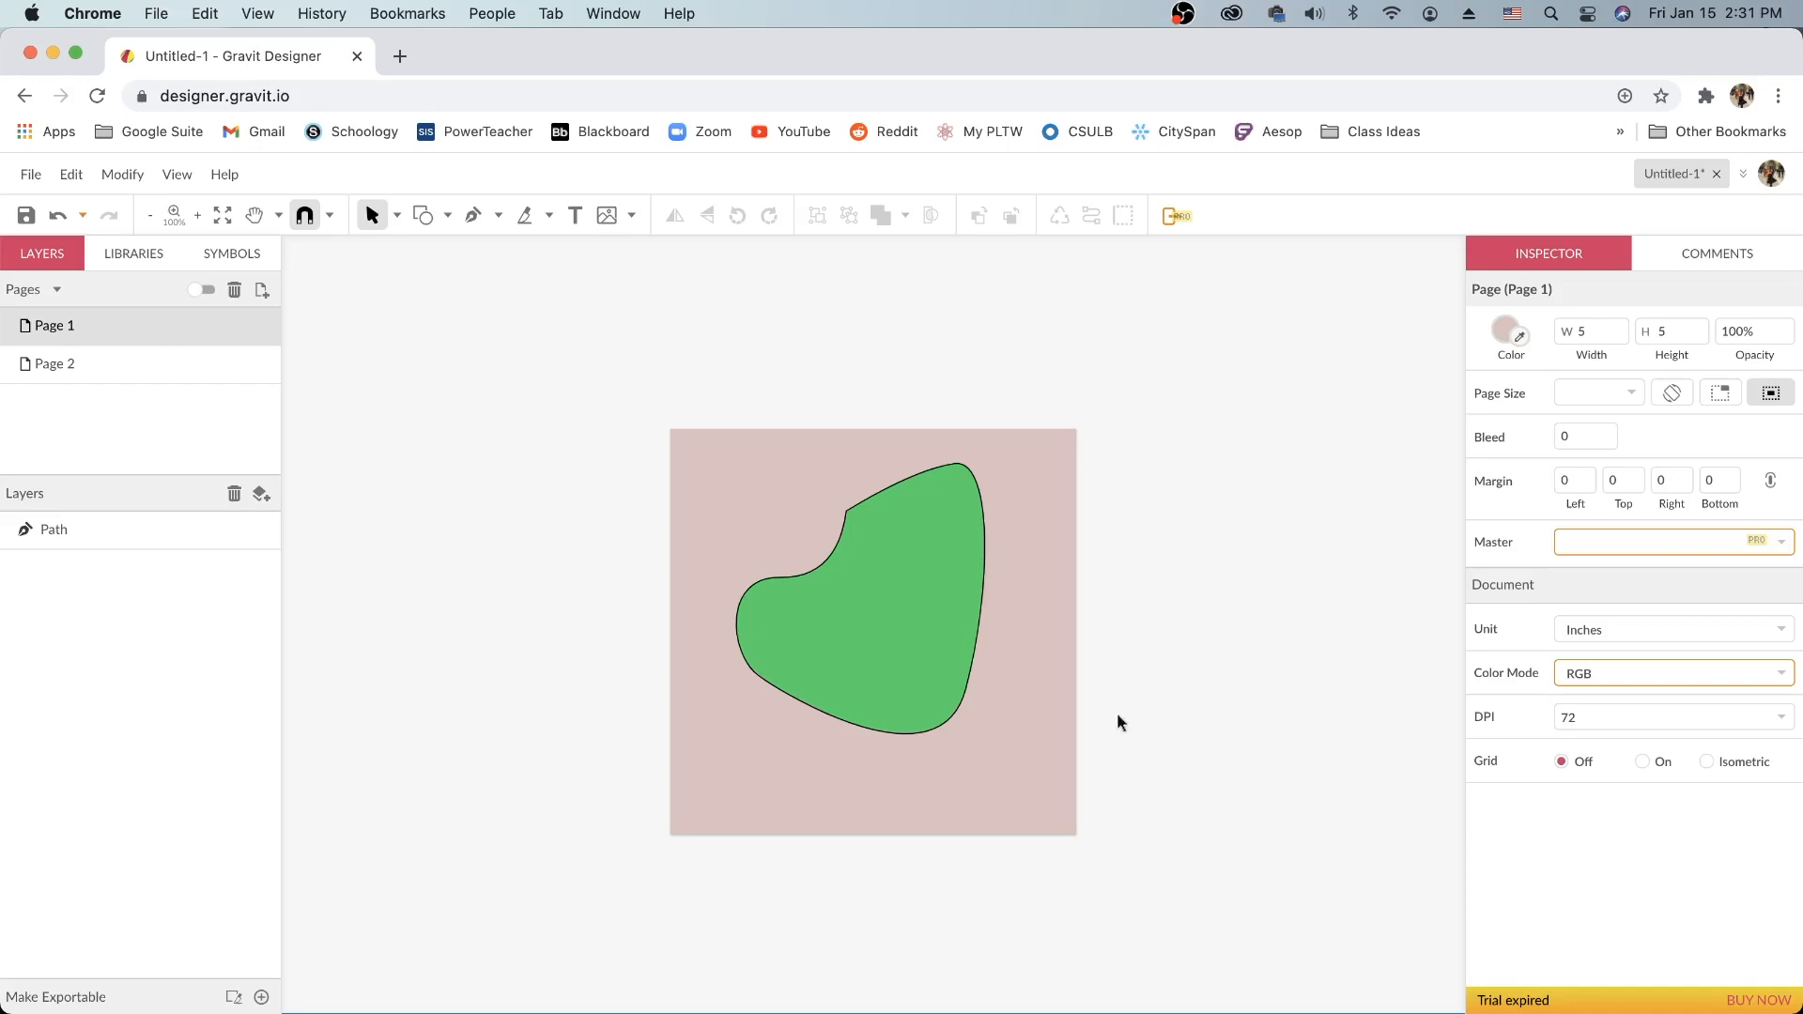
Step: Set the curved shape's border colour to red #EE0808 and its border width to 16px
{"action": "left_click", "coordinate": [861, 677]}
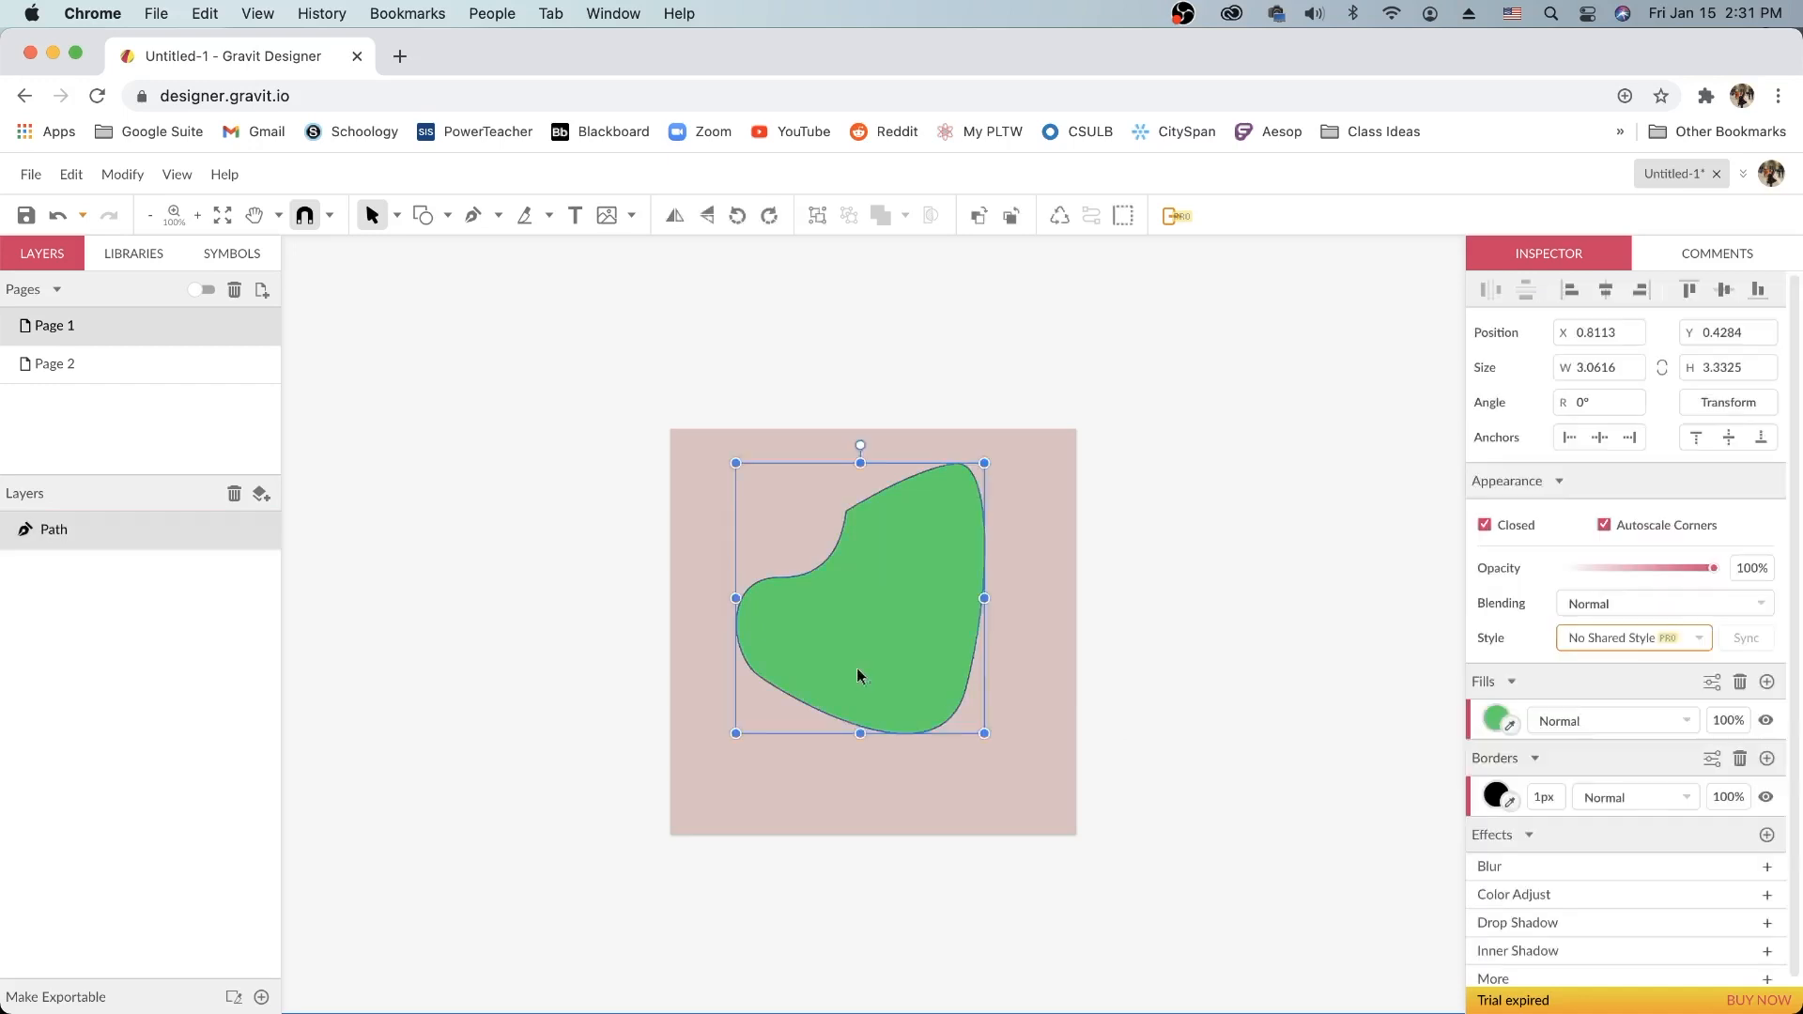
{"action": "left_click", "coordinate": [1491, 798]}
{"action": "mouse_move", "coordinate": [1687, 464]}
{"action": "left_mouse_down"}
{"action": "mouse_move", "coordinate": [1771, 467]}
{"action": "mouse_move", "coordinate": [1766, 440]}
{"action": "left_mouse_up"}
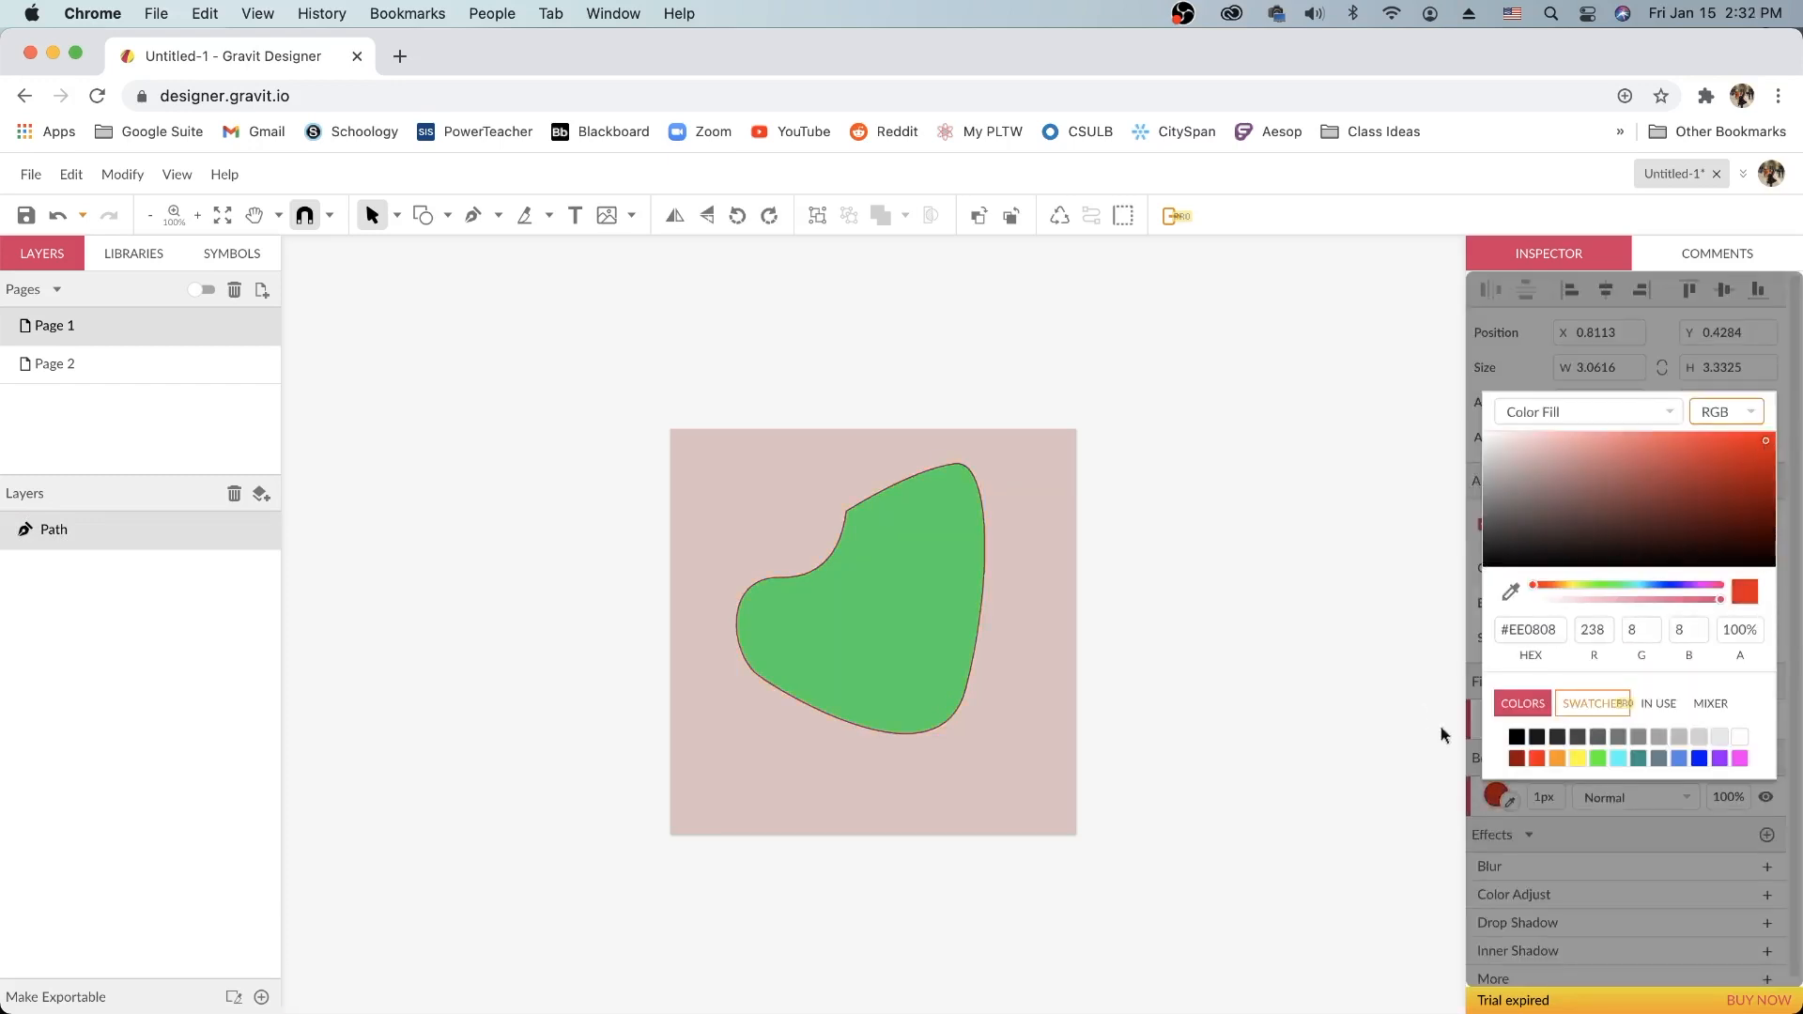
{"action": "left_click", "coordinate": [1489, 805]}
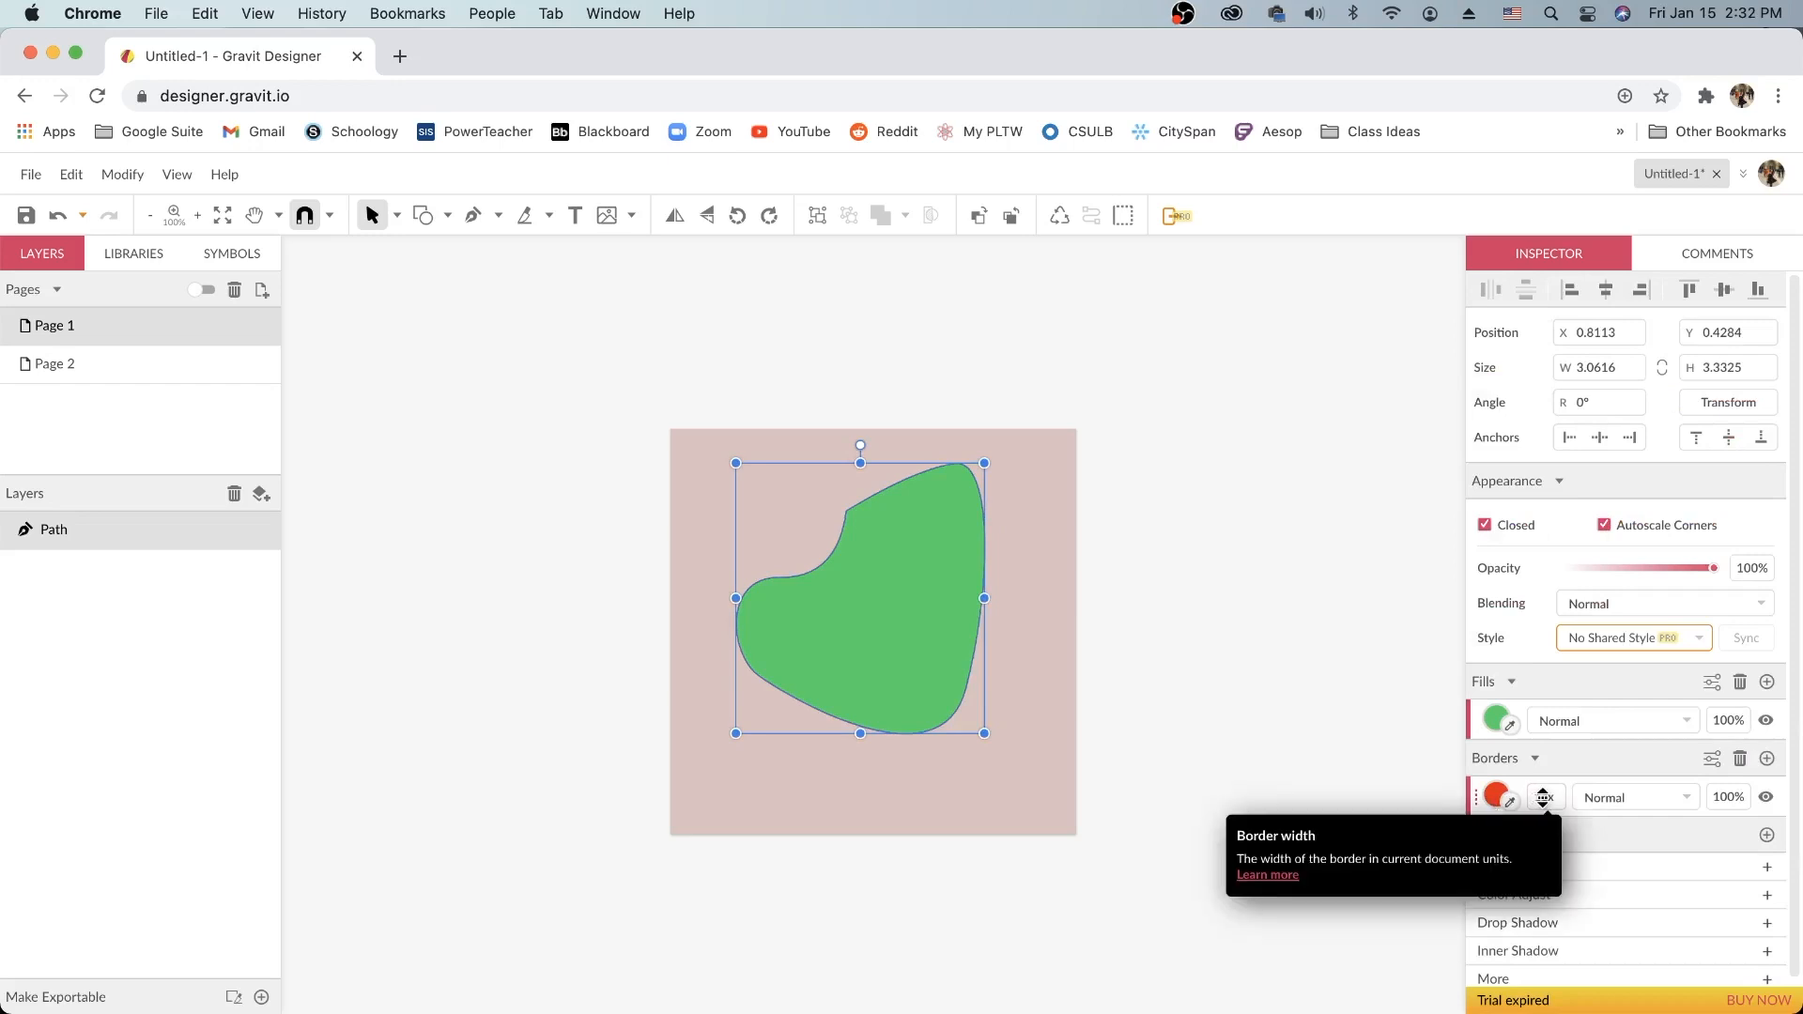
{"action": "left_click_drag", "start_coordinate": [1544, 796], "coordinate": [1544, 789]}
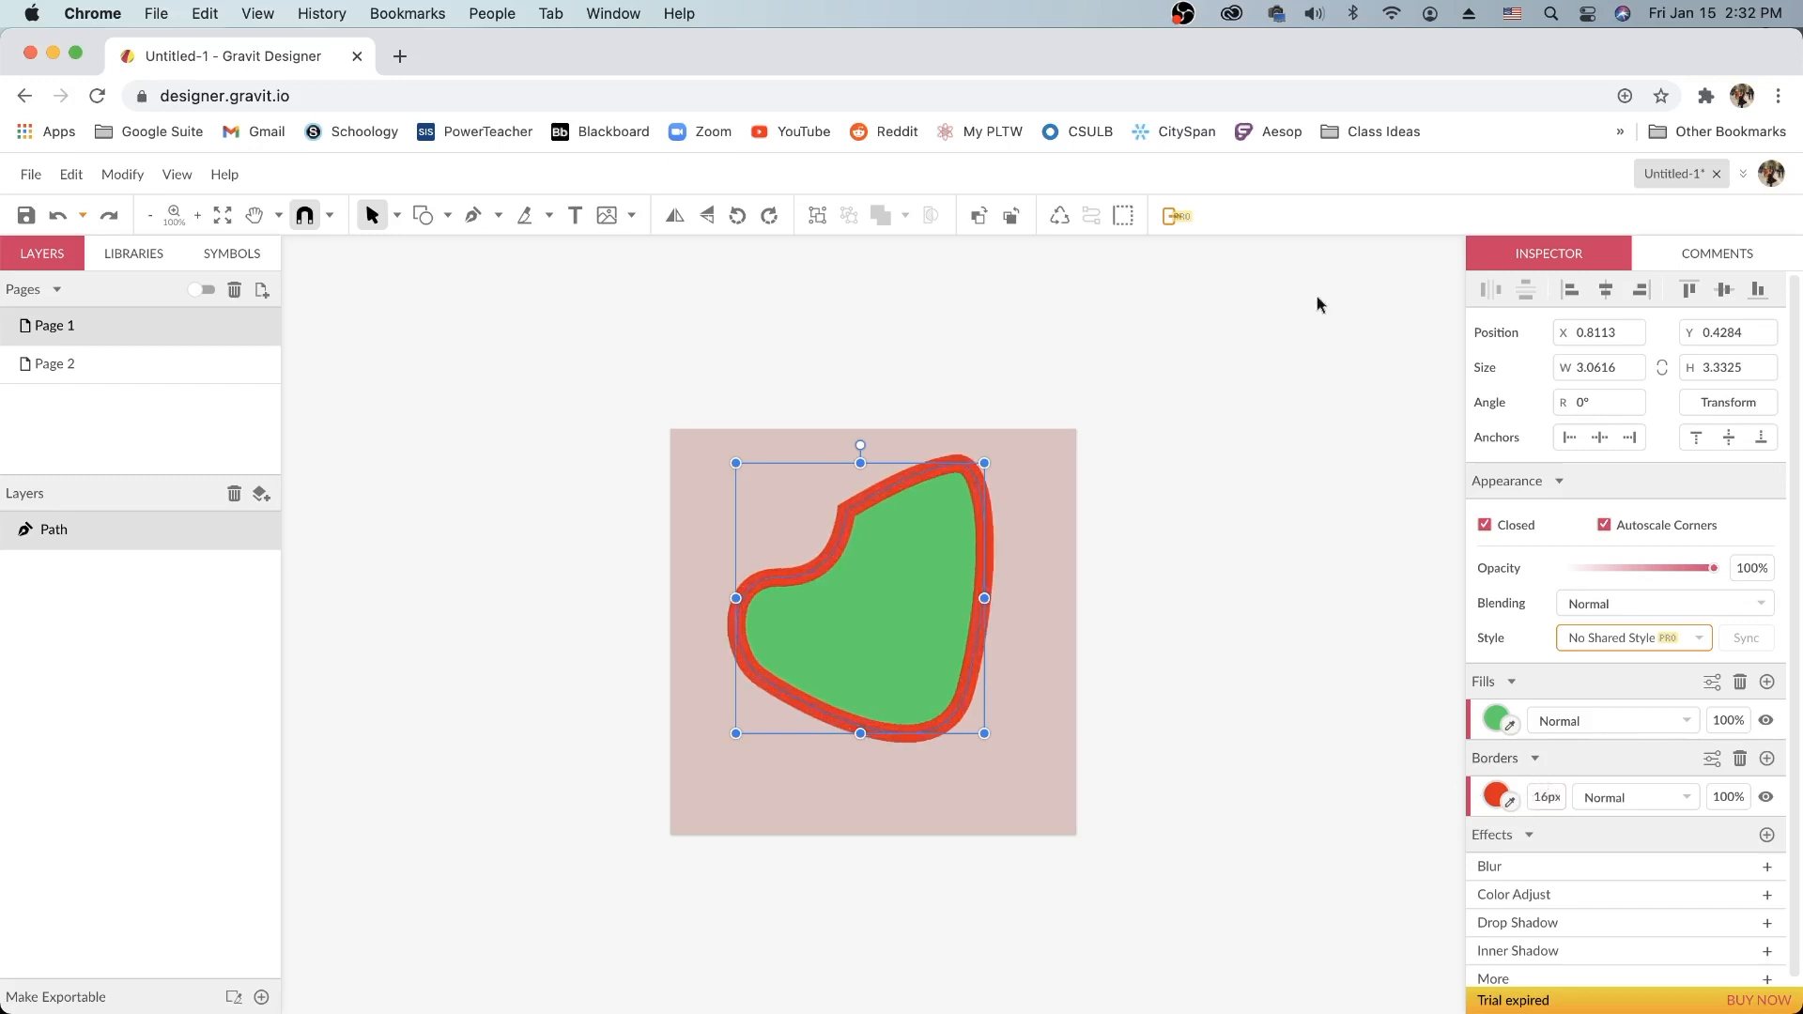
Step: Remove the border from the green shape and deselect it
{"action": "left_click", "coordinate": [1744, 766]}
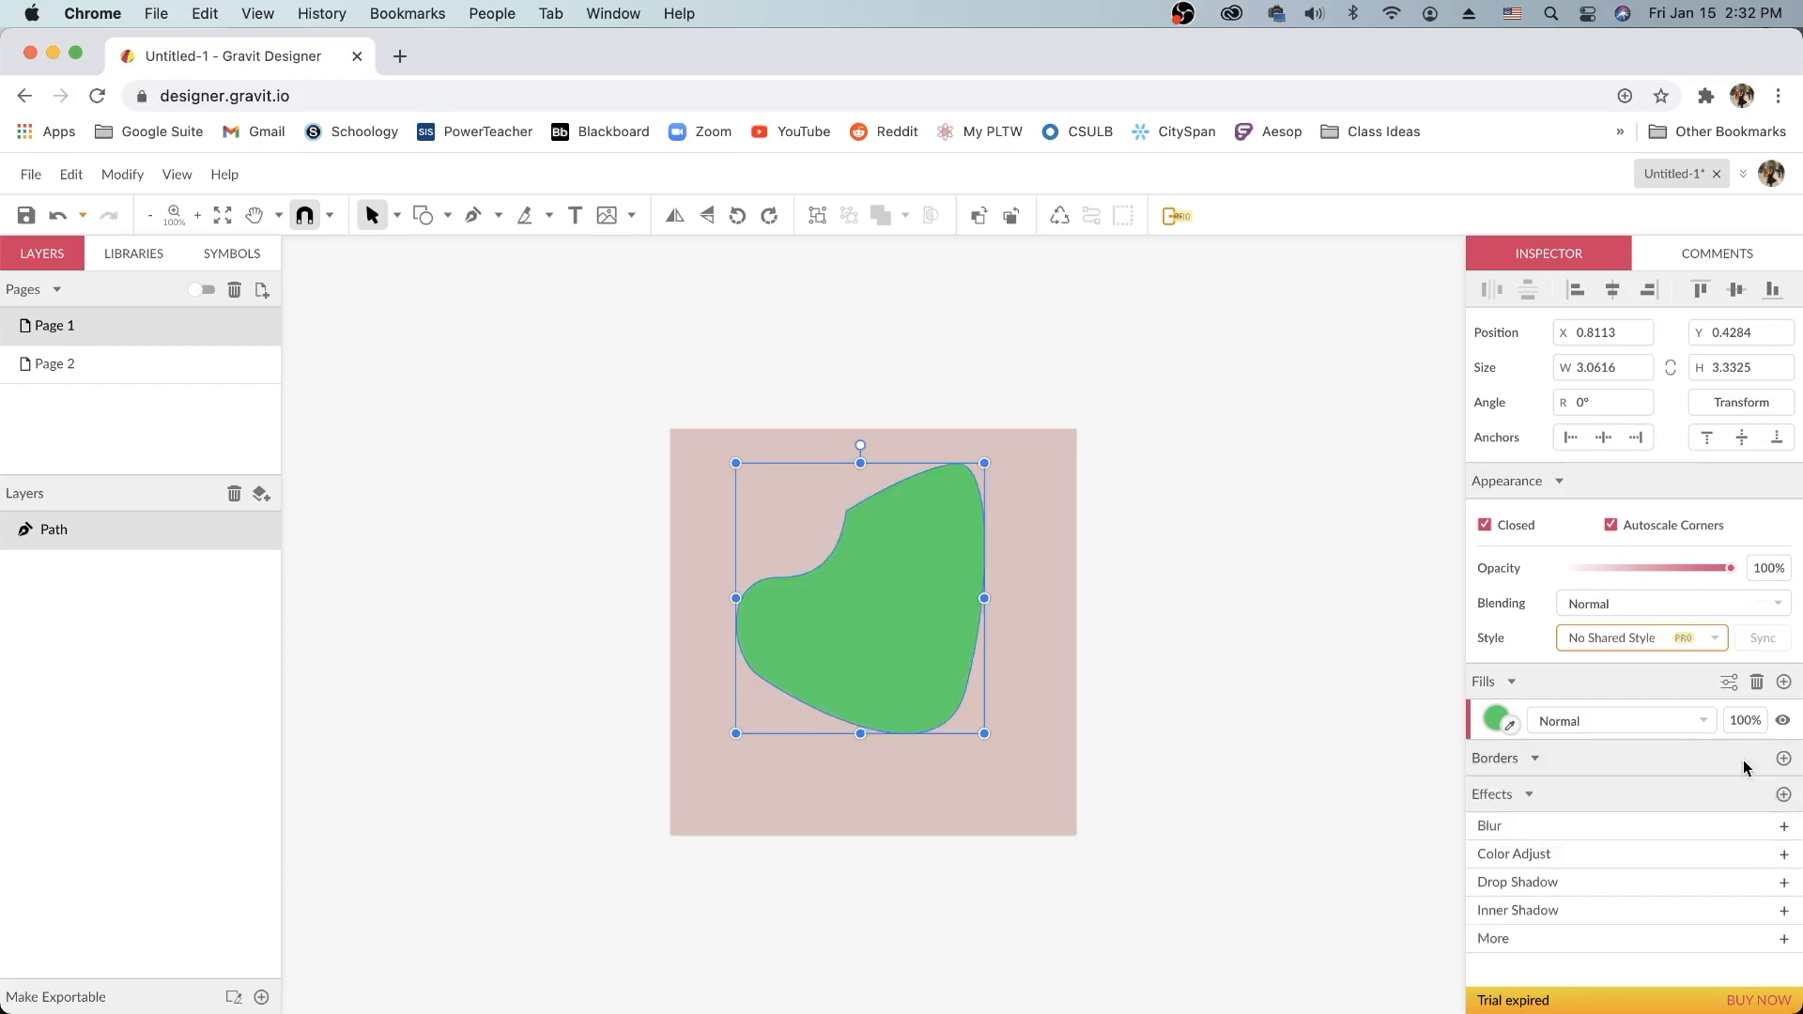
{"action": "left_click", "coordinate": [989, 937]}
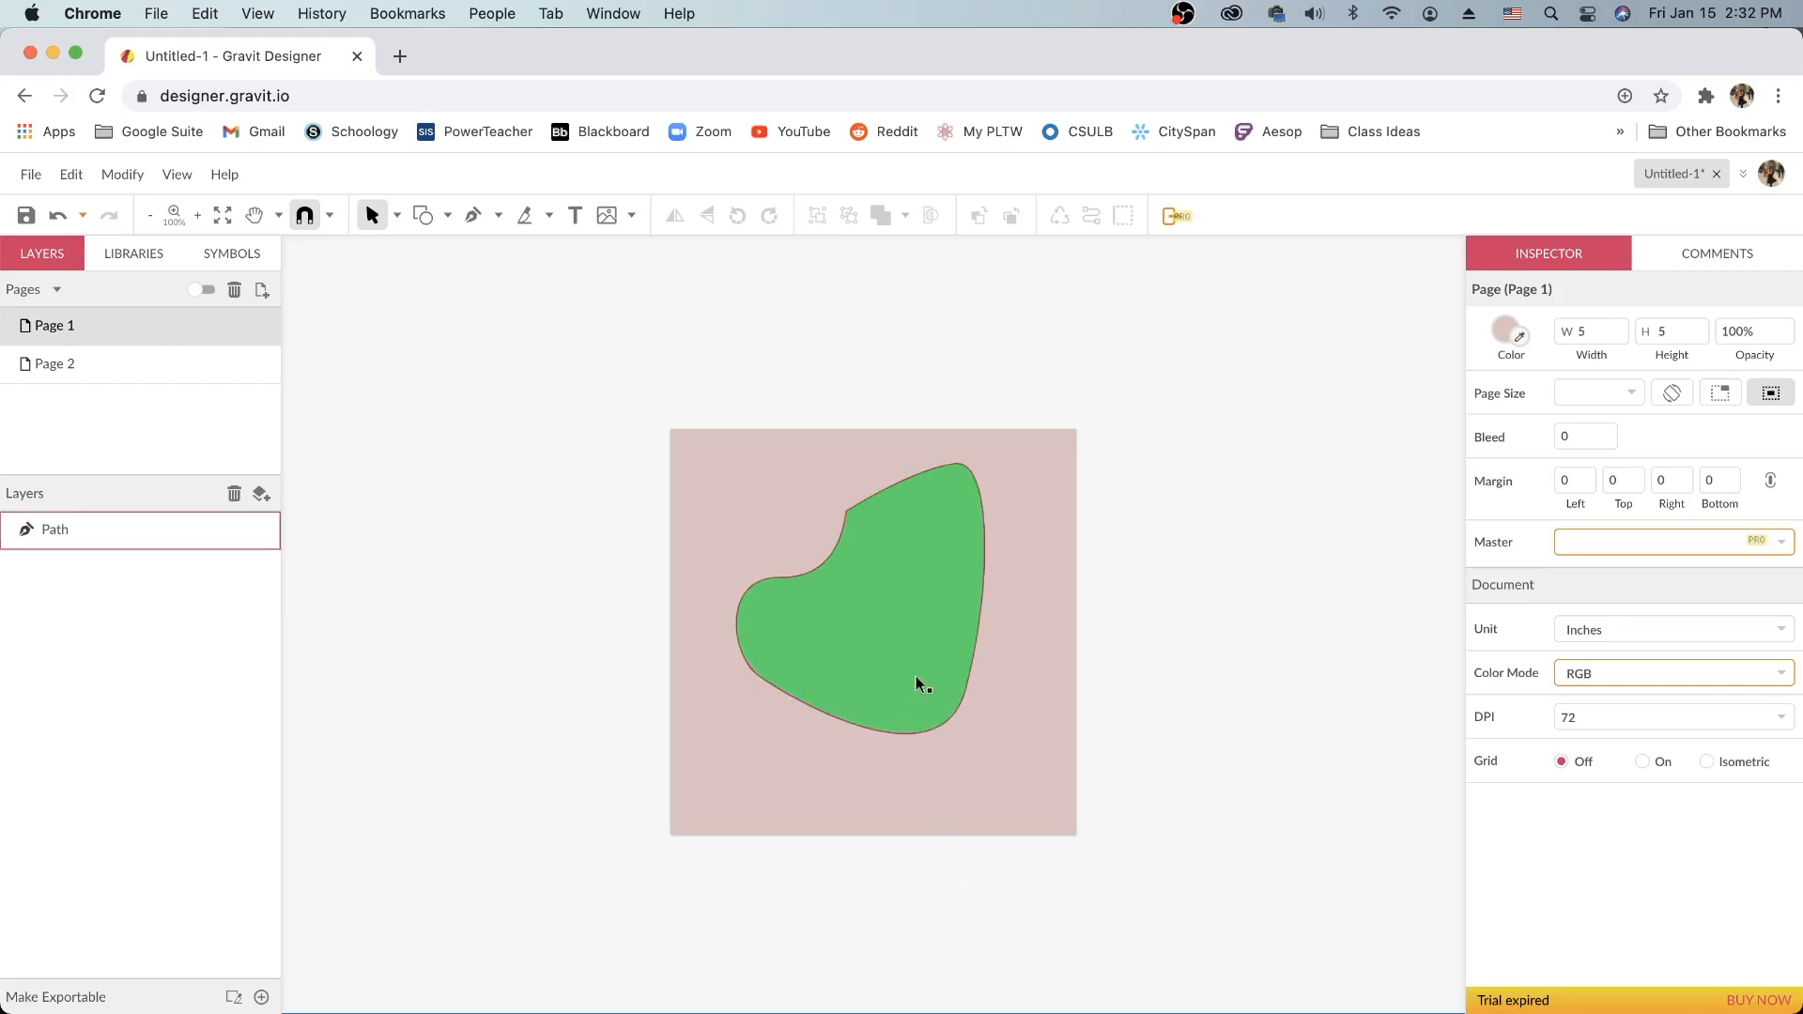
Step: Scroll the page up and down, and pan the view with the Hand tool
{"action": "scroll", "coordinate": [1140, 757], "scroll_direction": "up", "scroll_amount": 2}
{"action": "scroll", "coordinate": [1140, 757], "scroll_direction": "down", "scroll_amount": 3}
{"action": "scroll", "coordinate": [1140, 755], "scroll_direction": "up", "scroll_amount": 4}
{"action": "scroll", "coordinate": [1141, 755], "scroll_direction": "down", "scroll_amount": 3}
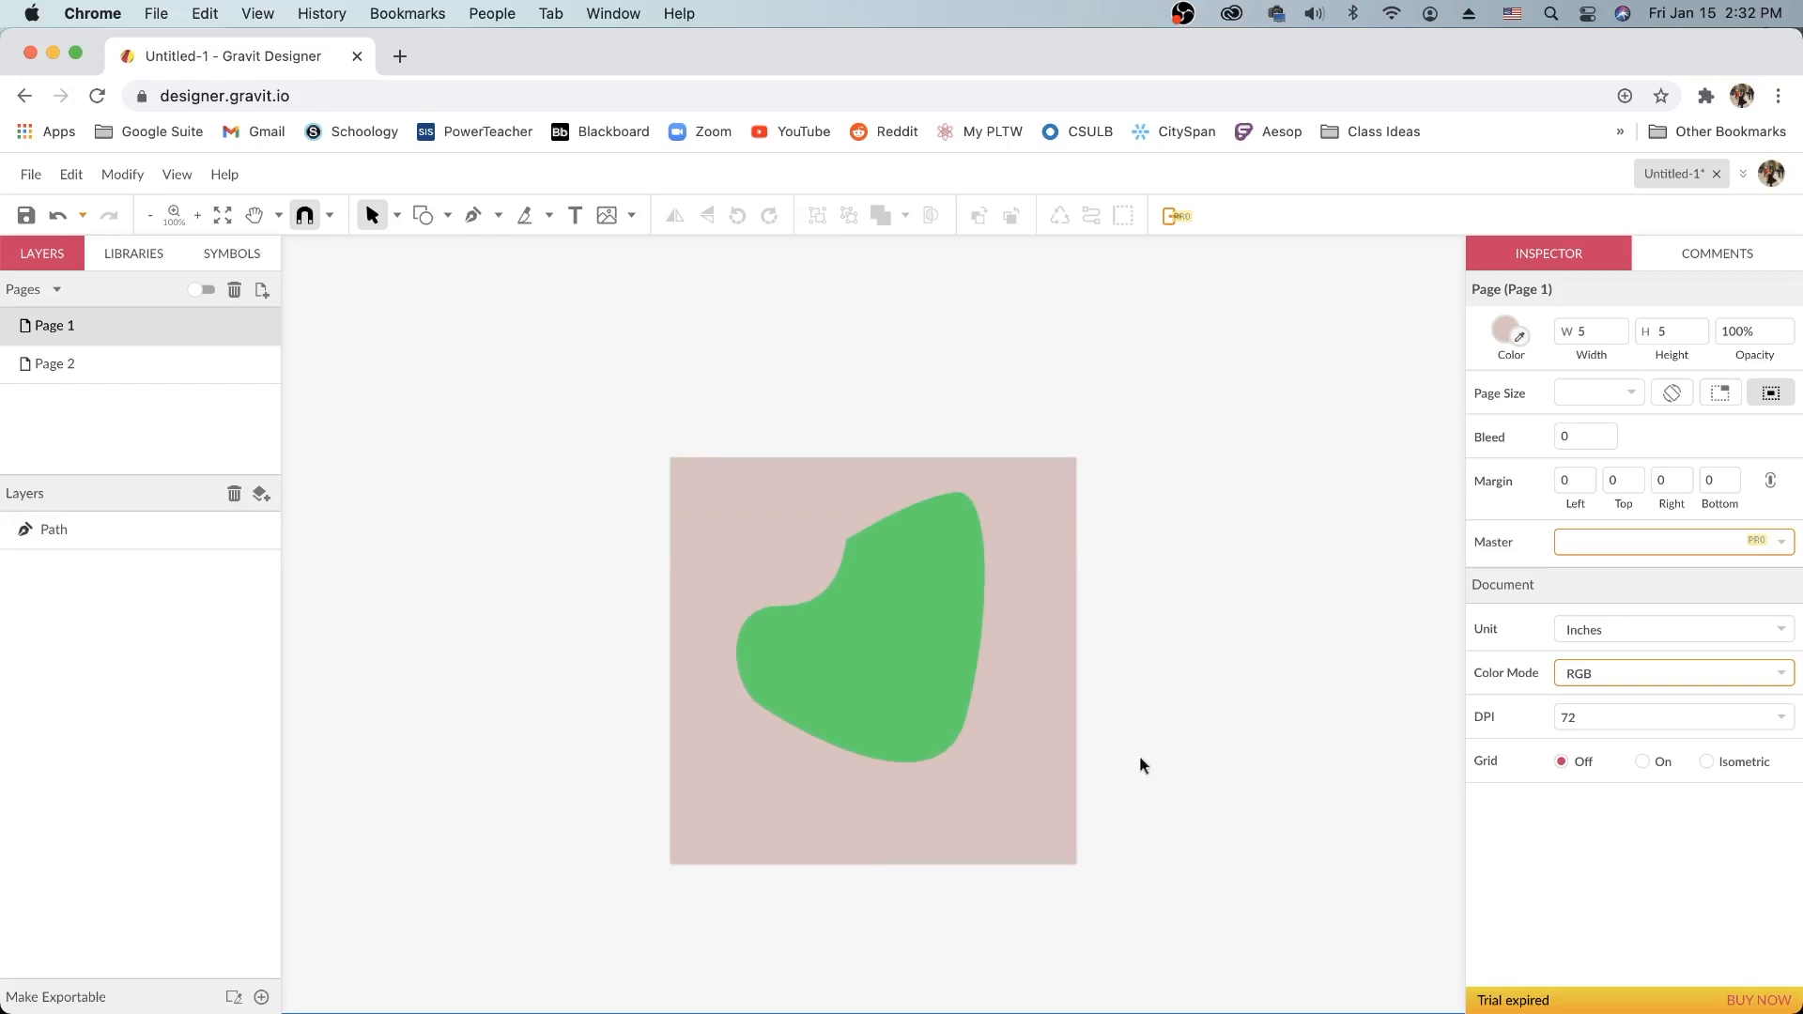
{"action": "key", "text": "h"}
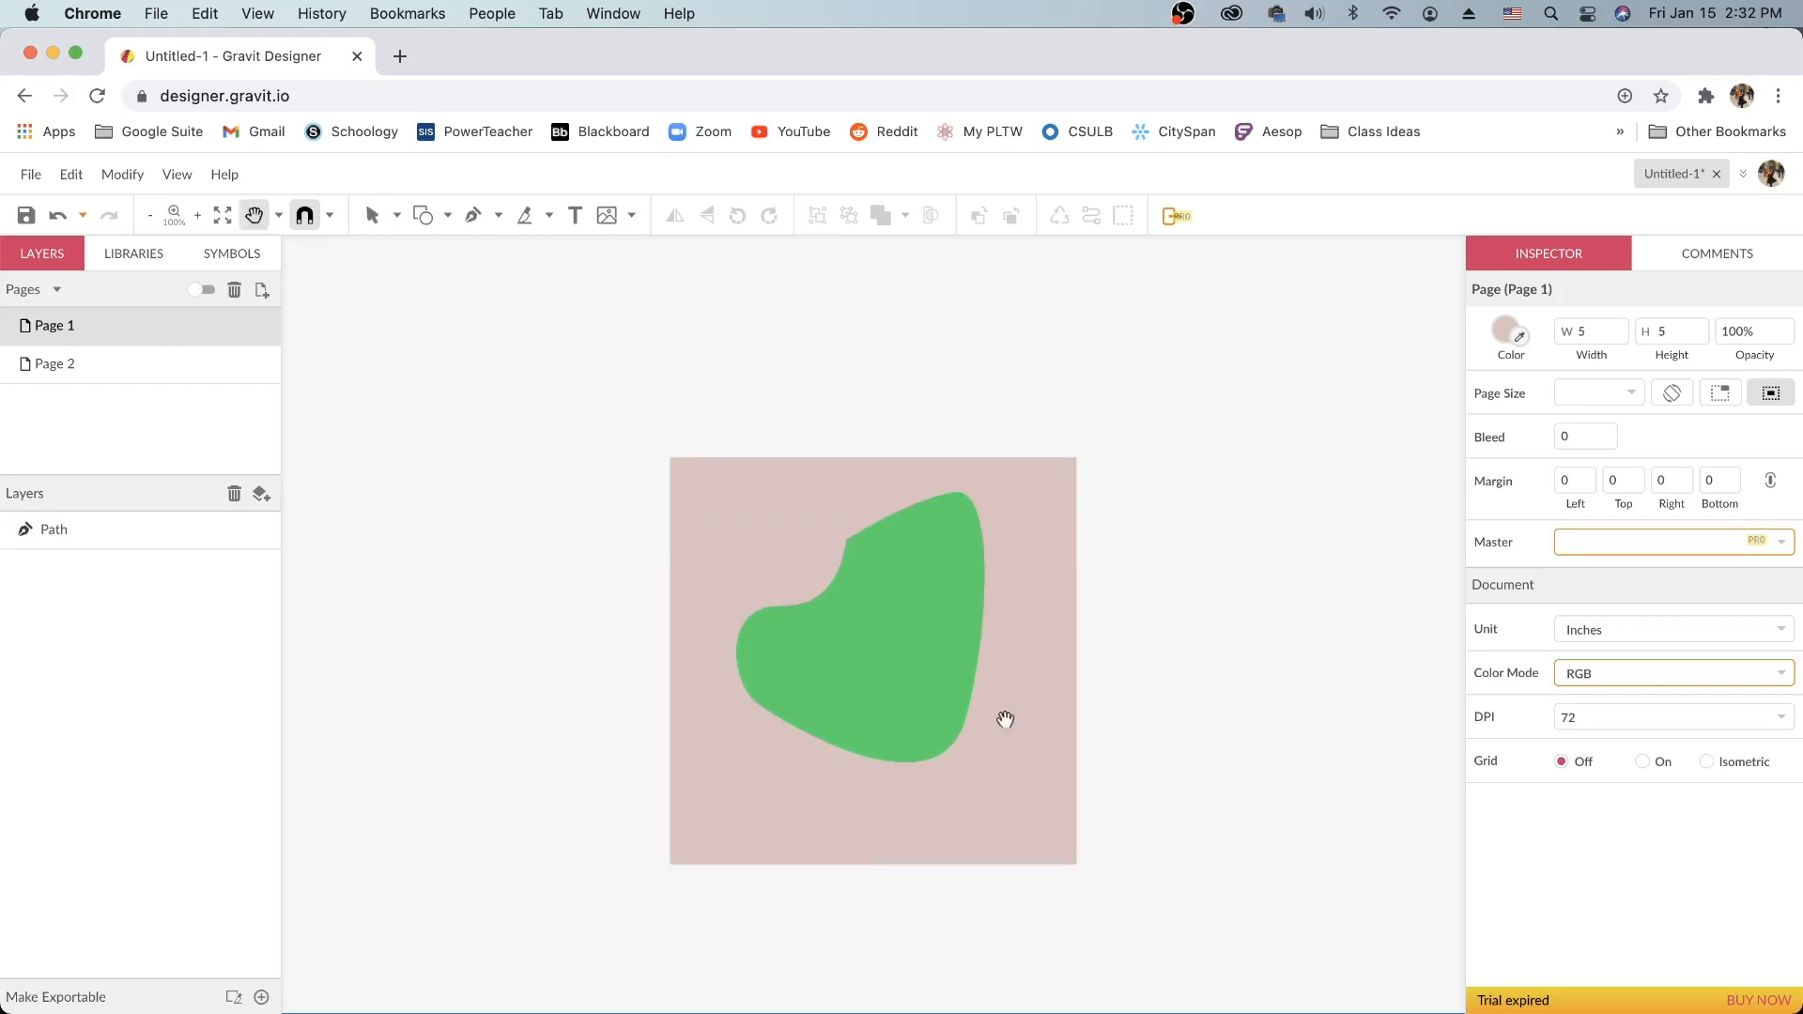
{"action": "left_click_drag", "start_coordinate": [990, 654], "coordinate": [877, 624]}
{"action": "key", "text": "v"}
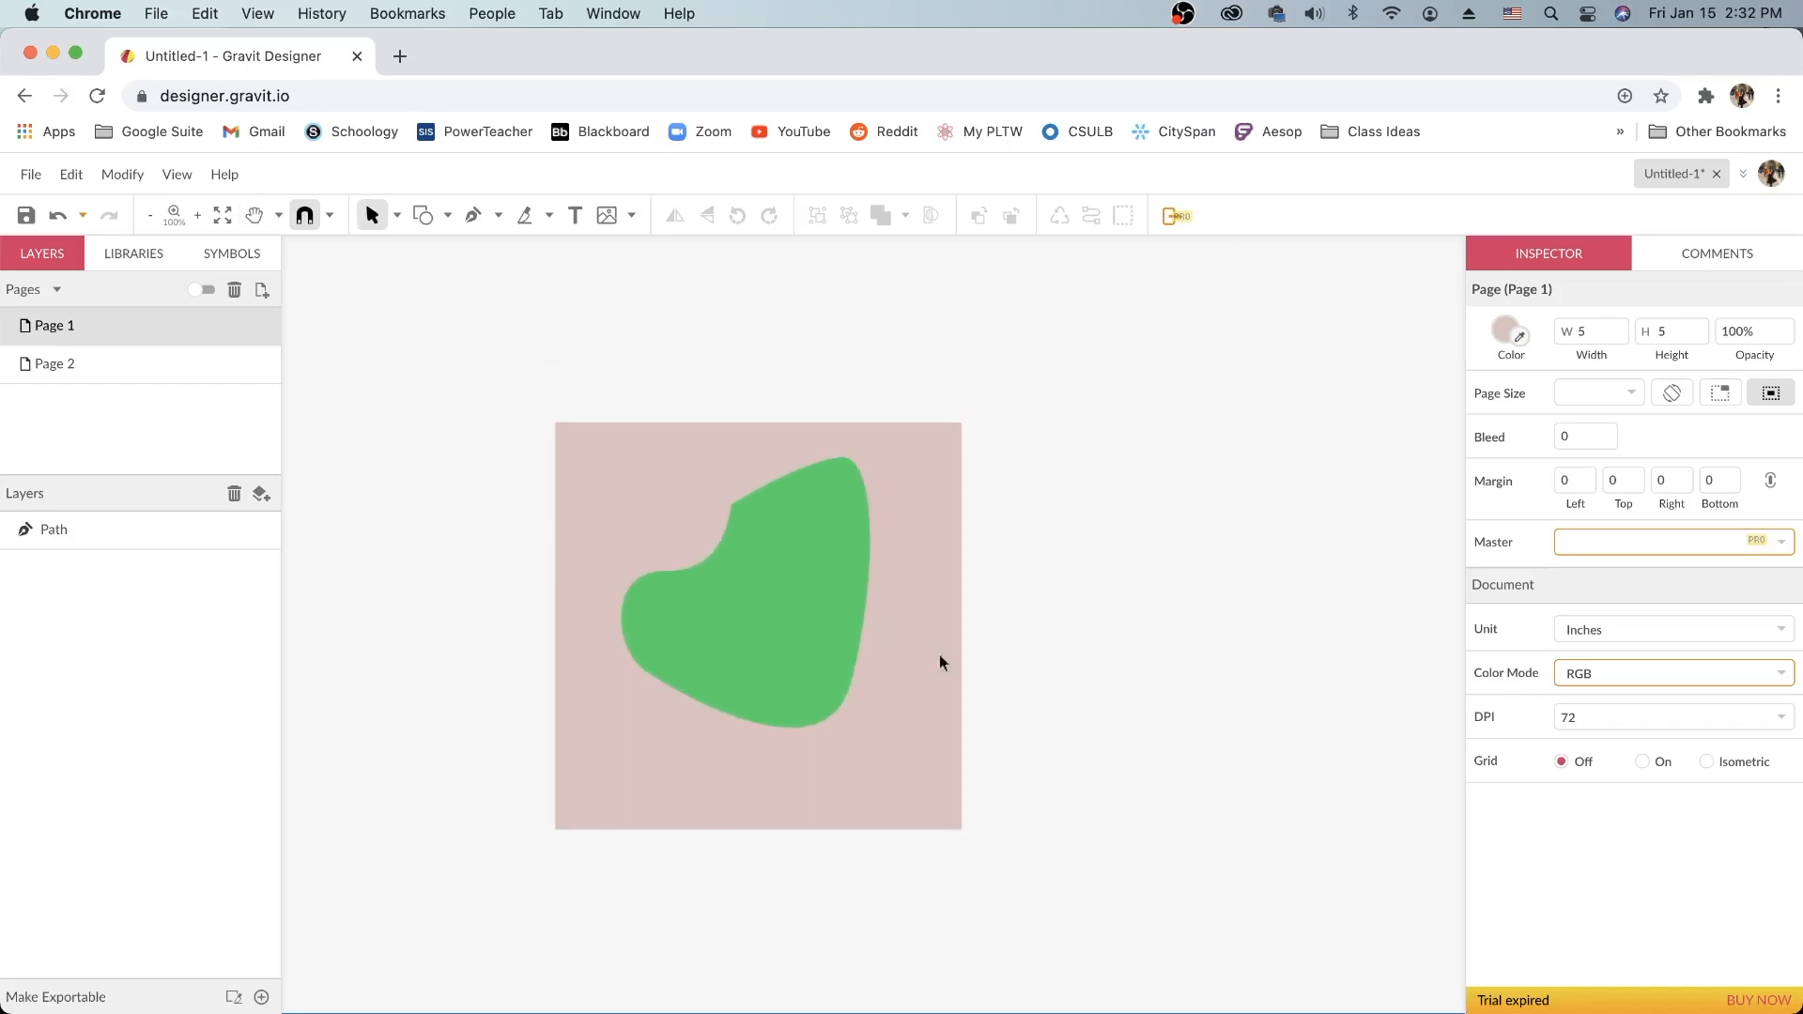
Step: Zoom in to 300% on the green shape, pan across it, and zoom back out to 150%
{"action": "key", "text": "super+equal"}
{"action": "key", "text": "super+equal"}
{"action": "key", "text": "super+equal"}
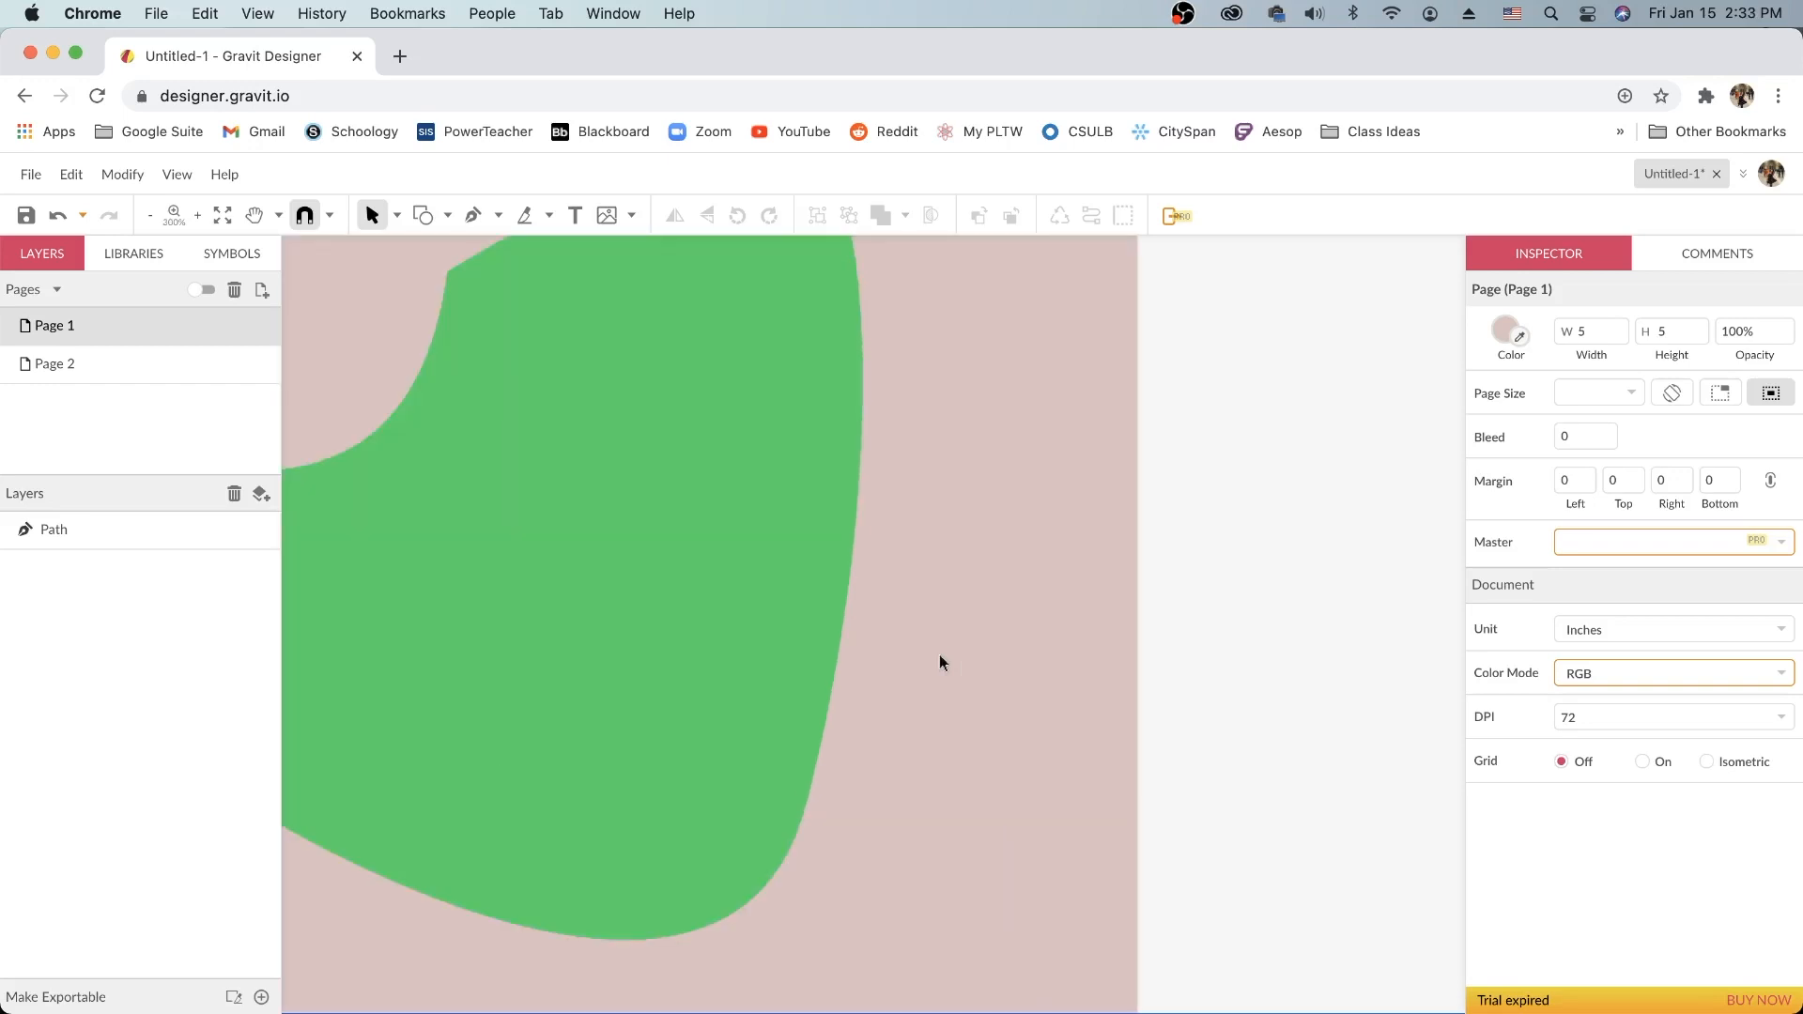
{"action": "key", "text": "space"}
{"action": "left_click_drag", "start_coordinate": [680, 490], "coordinate": [991, 557]}
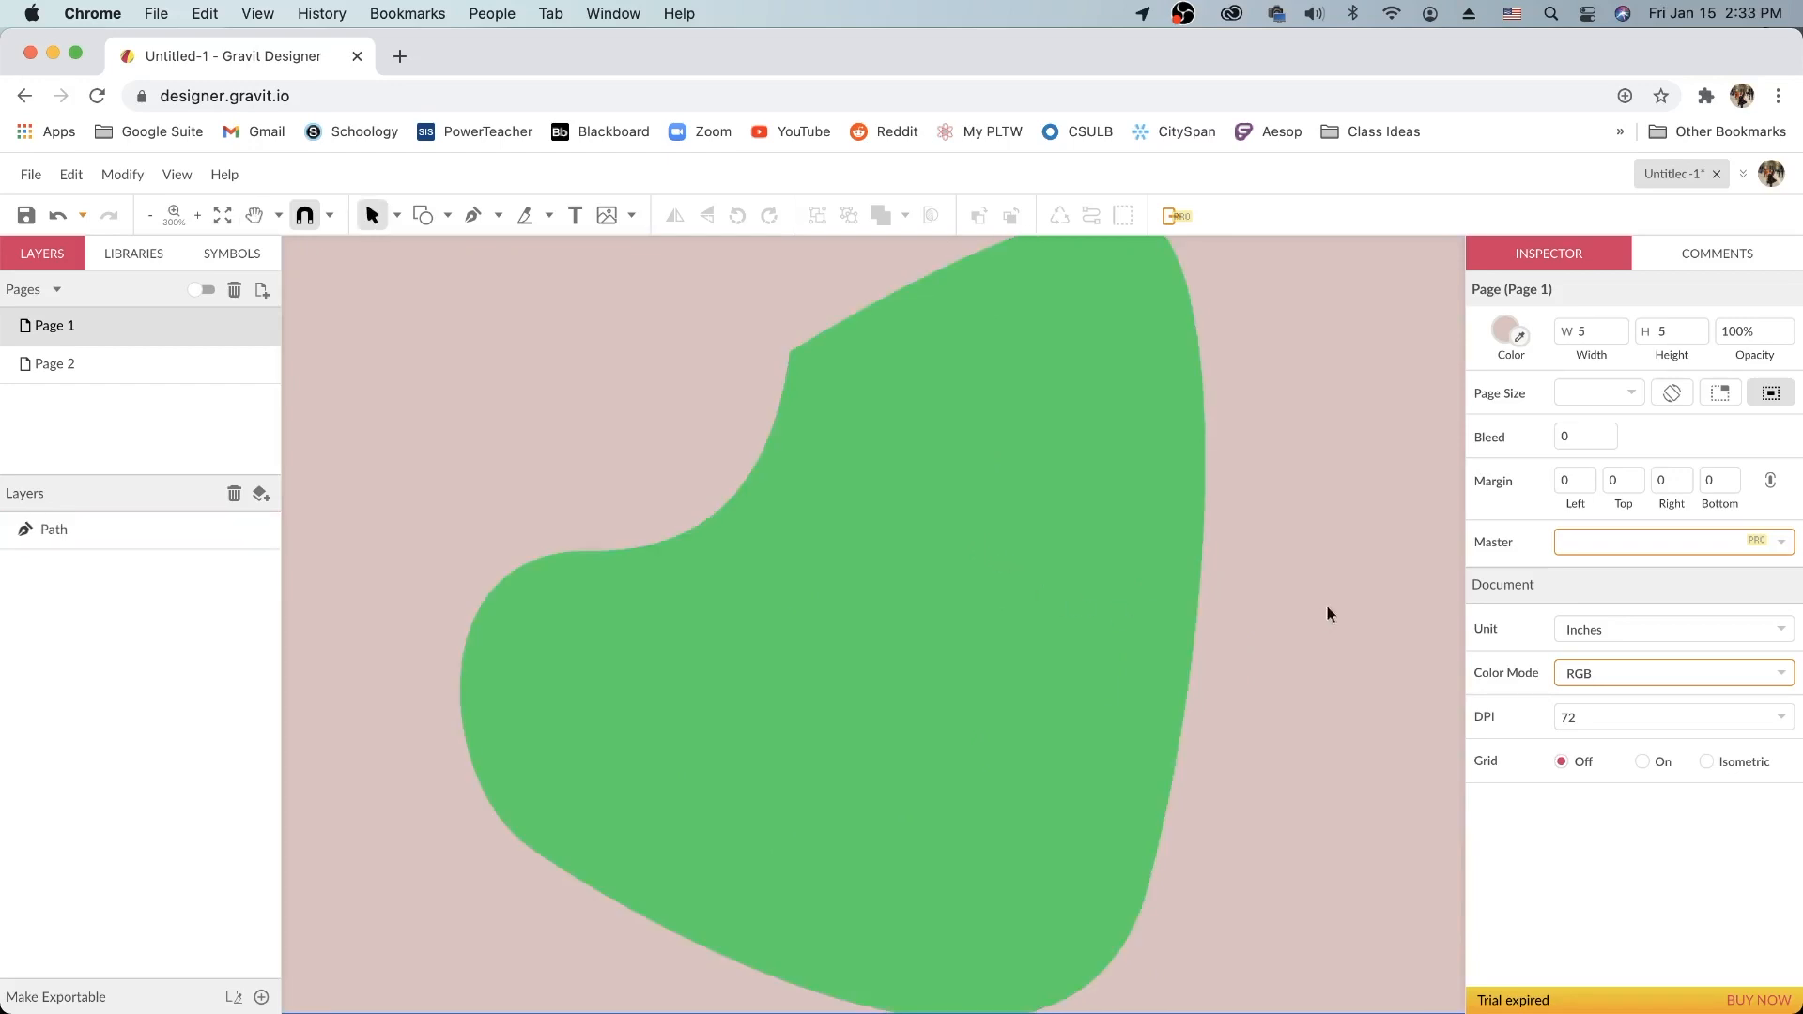
{"action": "key", "text": "super+minus"}
{"action": "key", "text": "super+minus"}
{"action": "key", "text": "super+minus"}
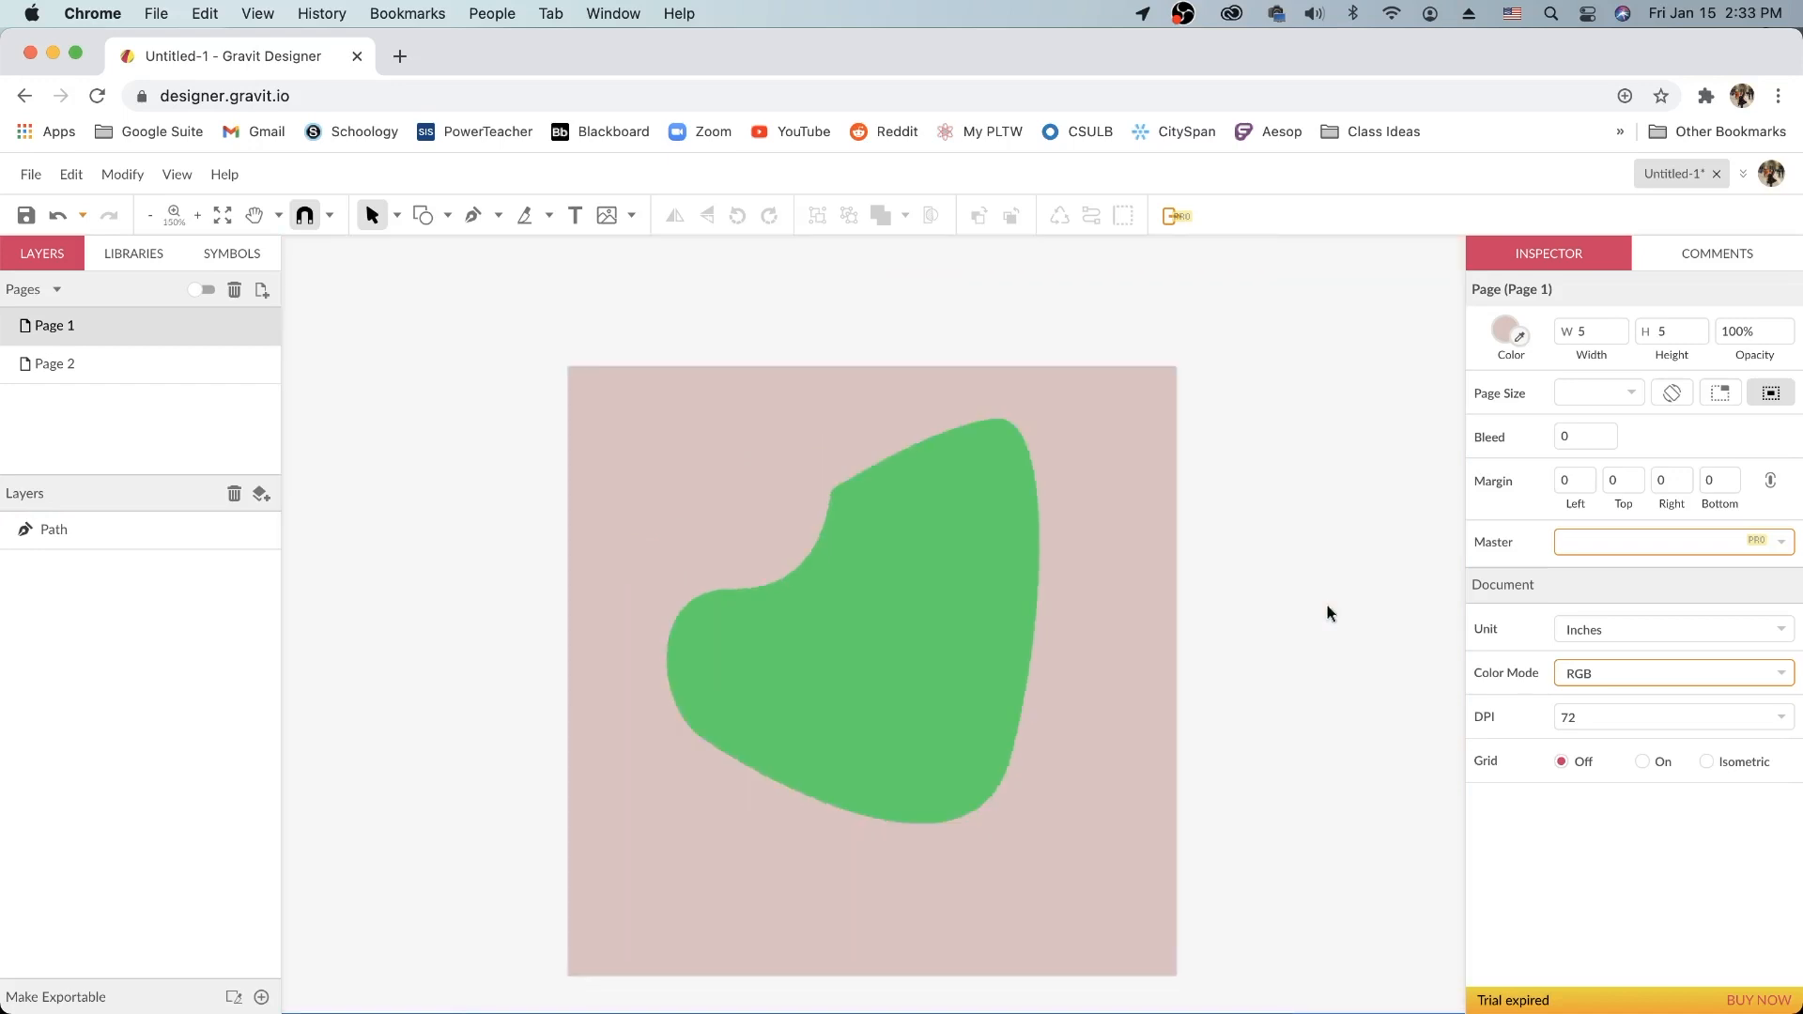
{"action": "key", "text": "super+equal"}
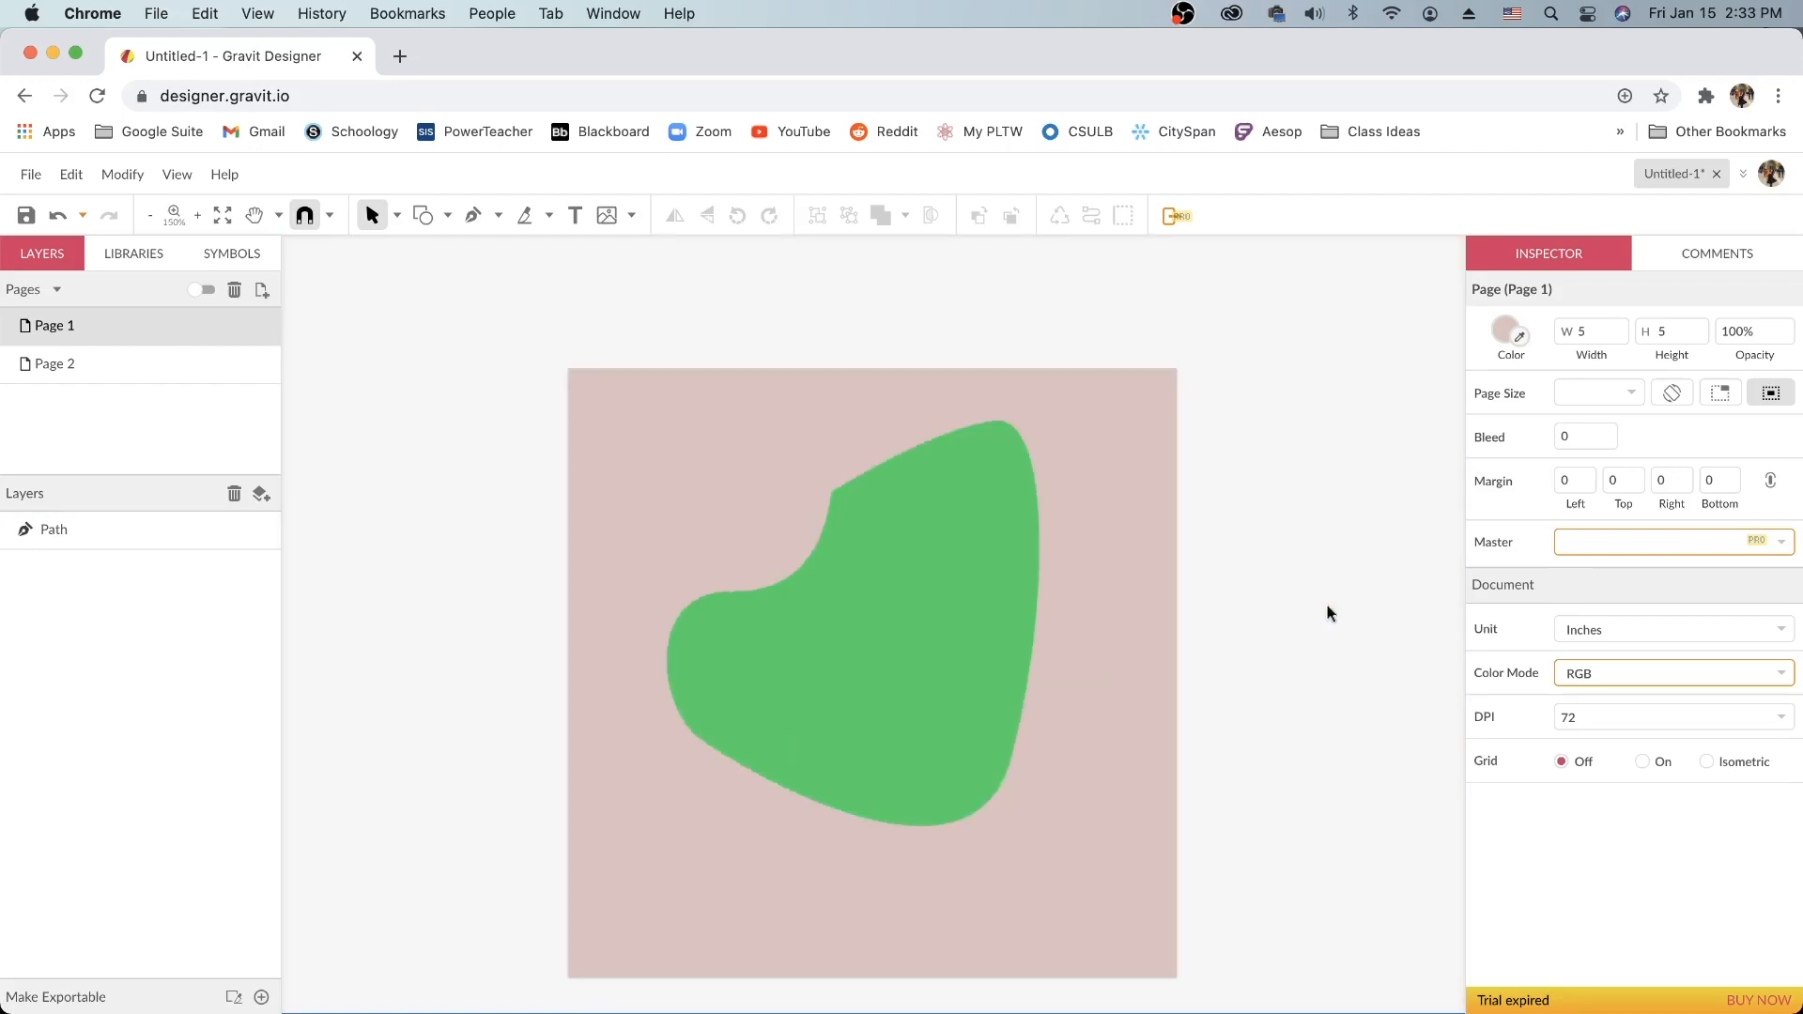
Step: Draw an open S-shaped curve about 1.08 by 2.47 inches beside the green shape with the Pen tool
{"action": "left_click", "coordinate": [473, 215]}
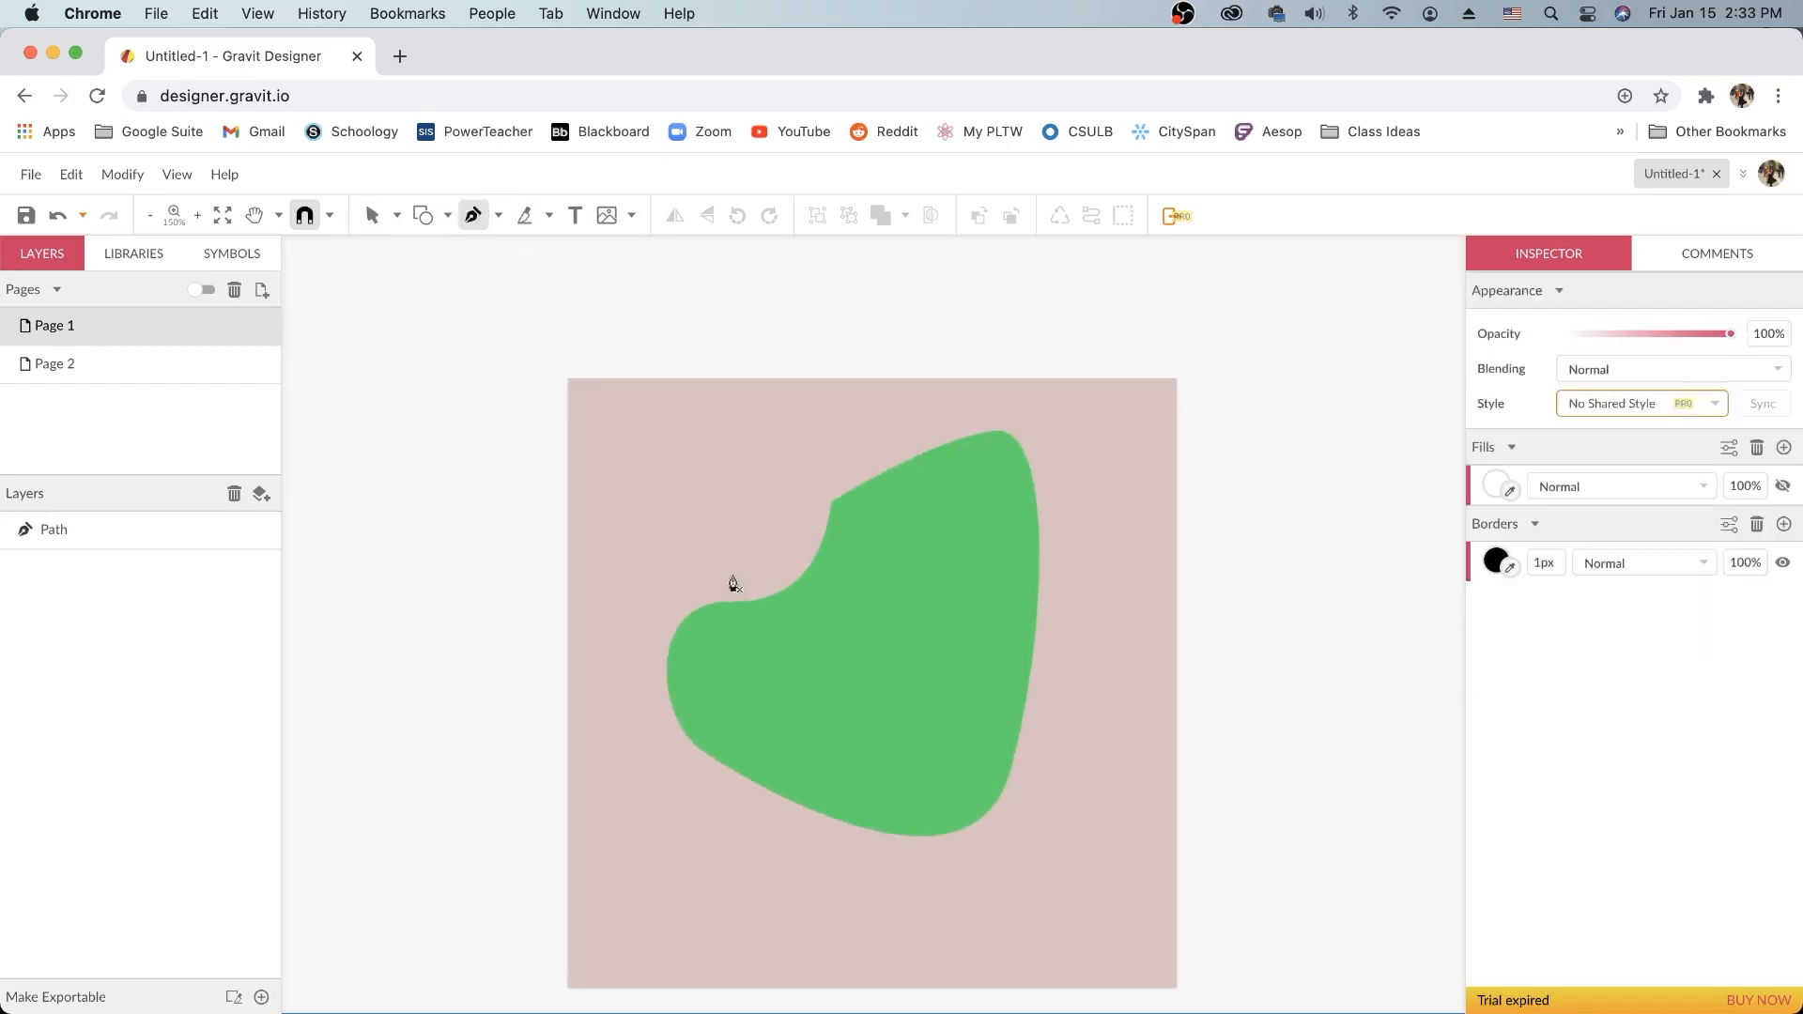
{"action": "left_click", "coordinate": [733, 438]}
{"action": "left_click_drag", "start_coordinate": [654, 541], "coordinate": [589, 571]}
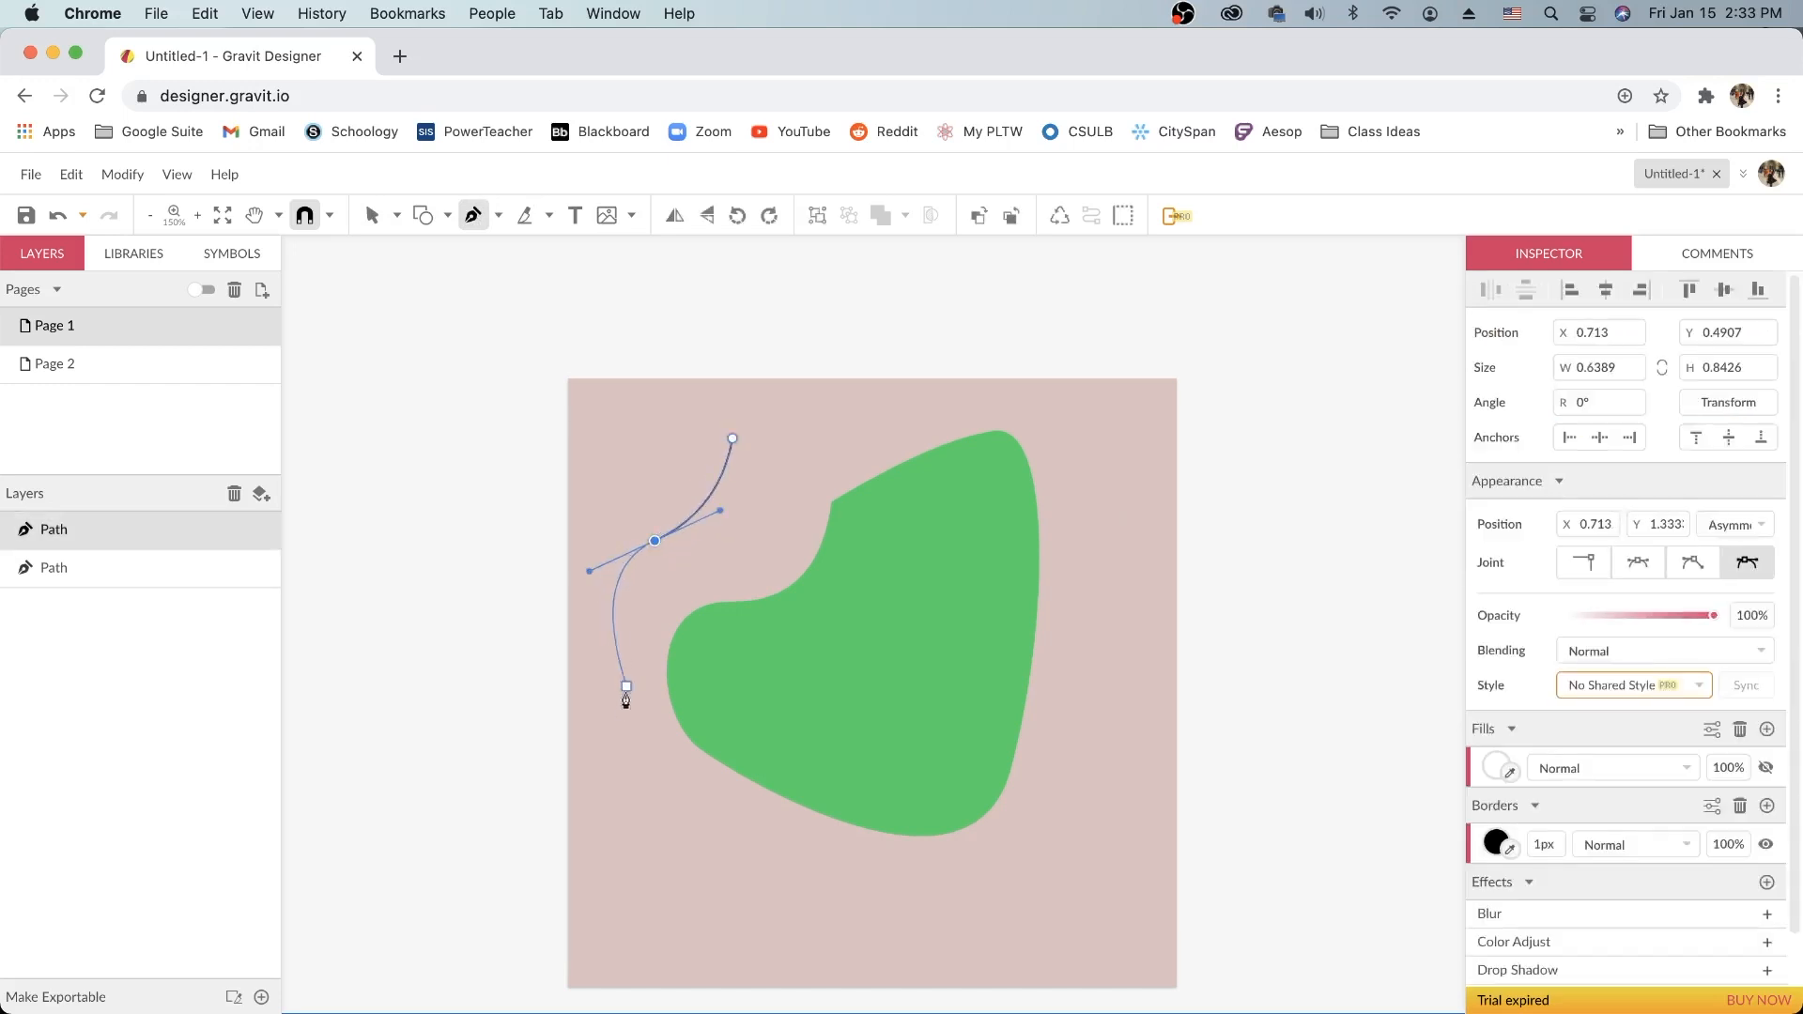
{"action": "left_click_drag", "start_coordinate": [640, 739], "coordinate": [695, 782]}
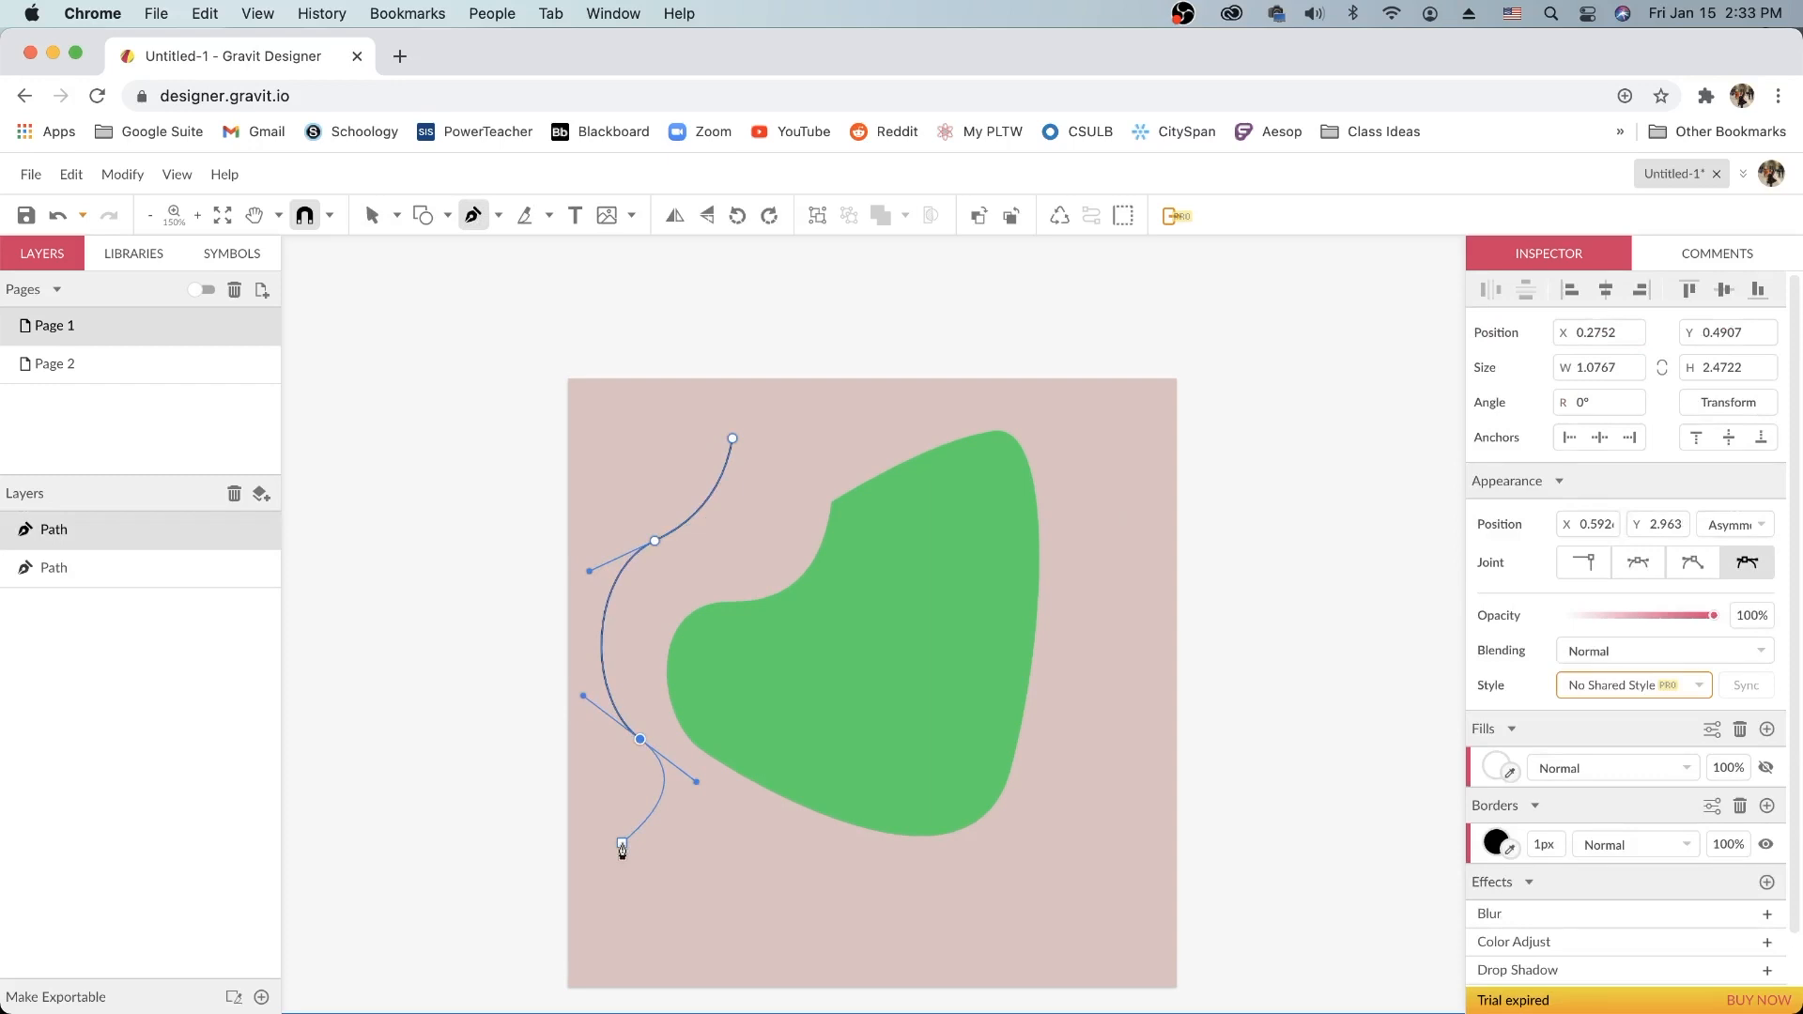
{"action": "key", "text": "Escape"}
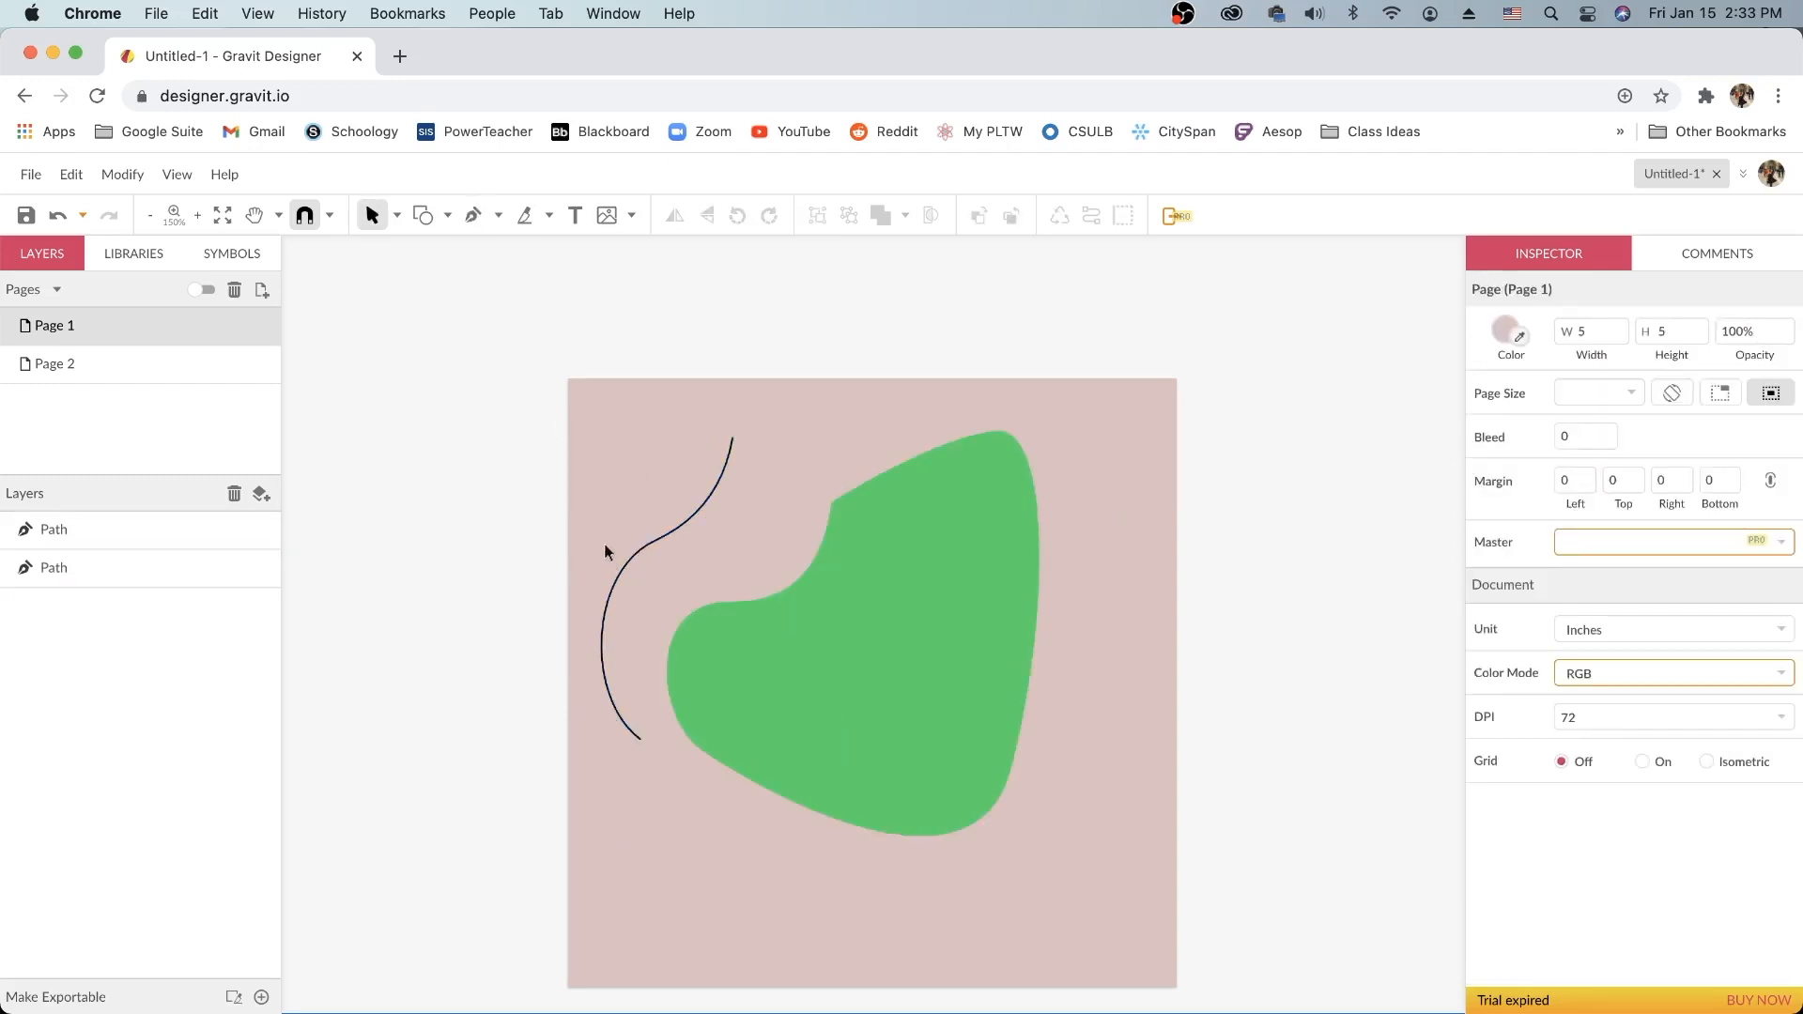
Step: Delete the open S-shaped curve beside the green shape
{"action": "left_click", "coordinate": [685, 526]}
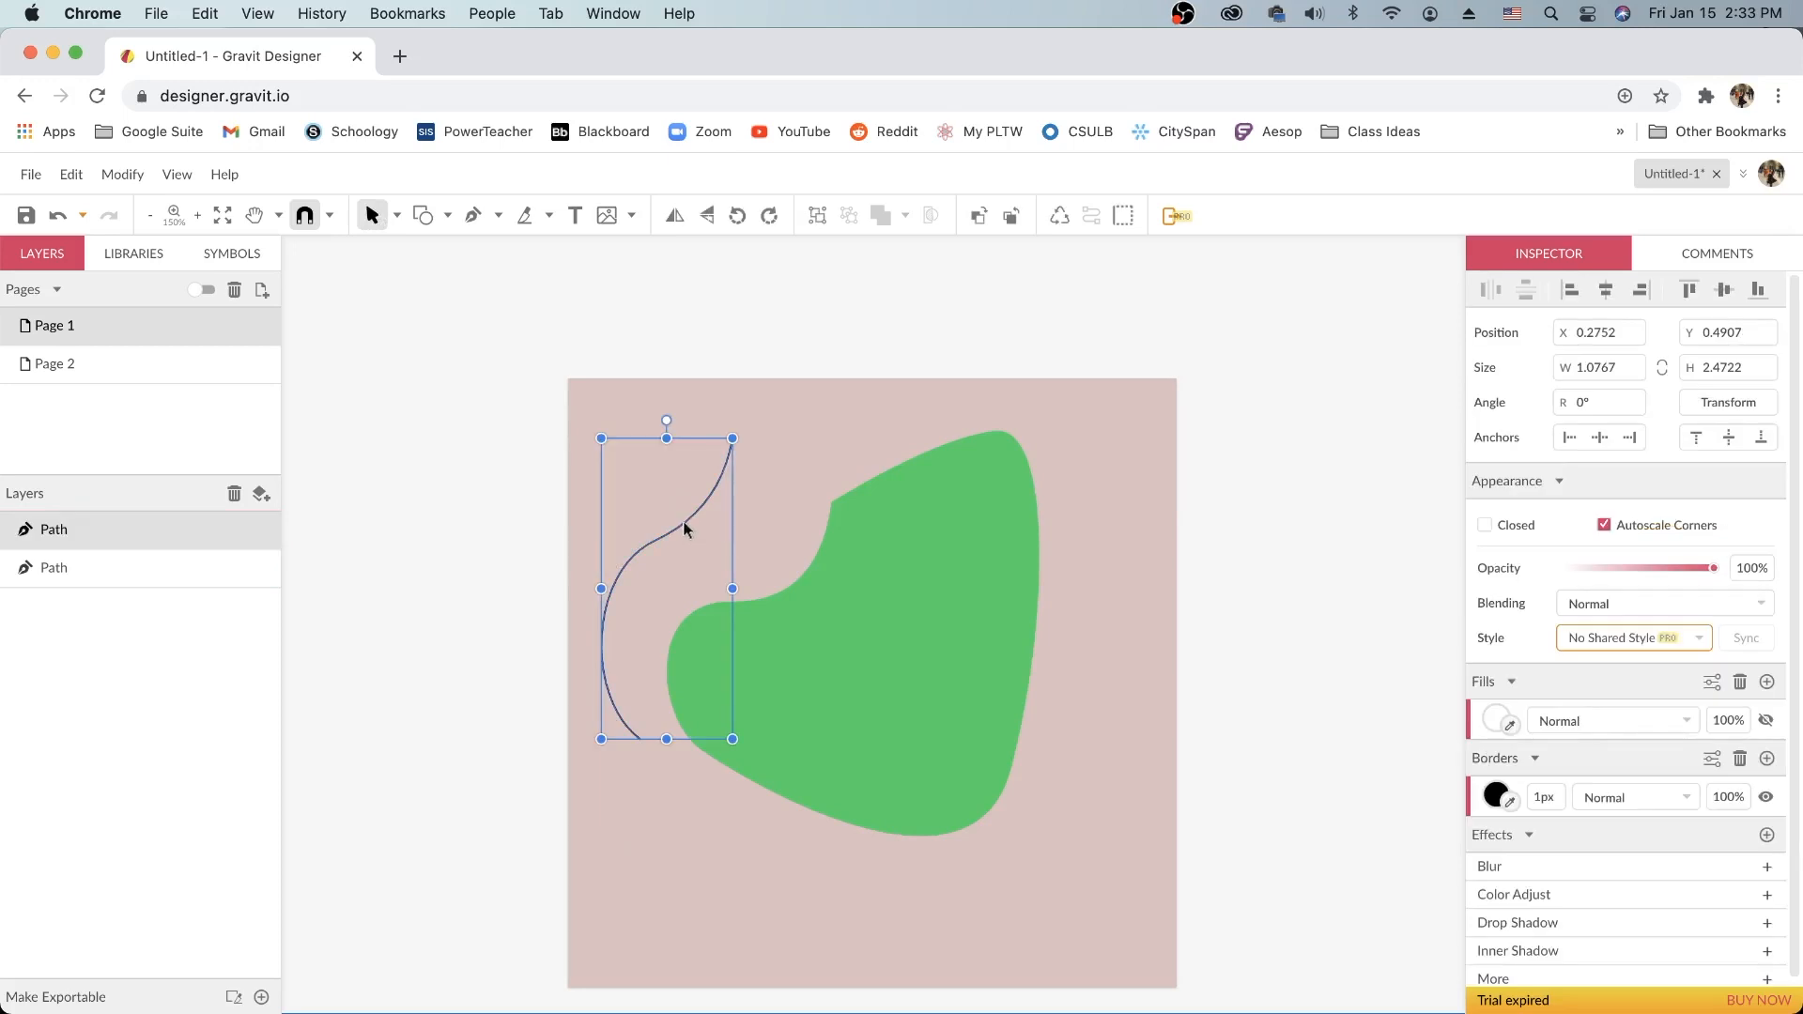
{"action": "key", "text": "Delete"}
{"action": "scroll", "coordinate": [1338, 609], "scroll_direction": "down", "scroll_amount": 2}
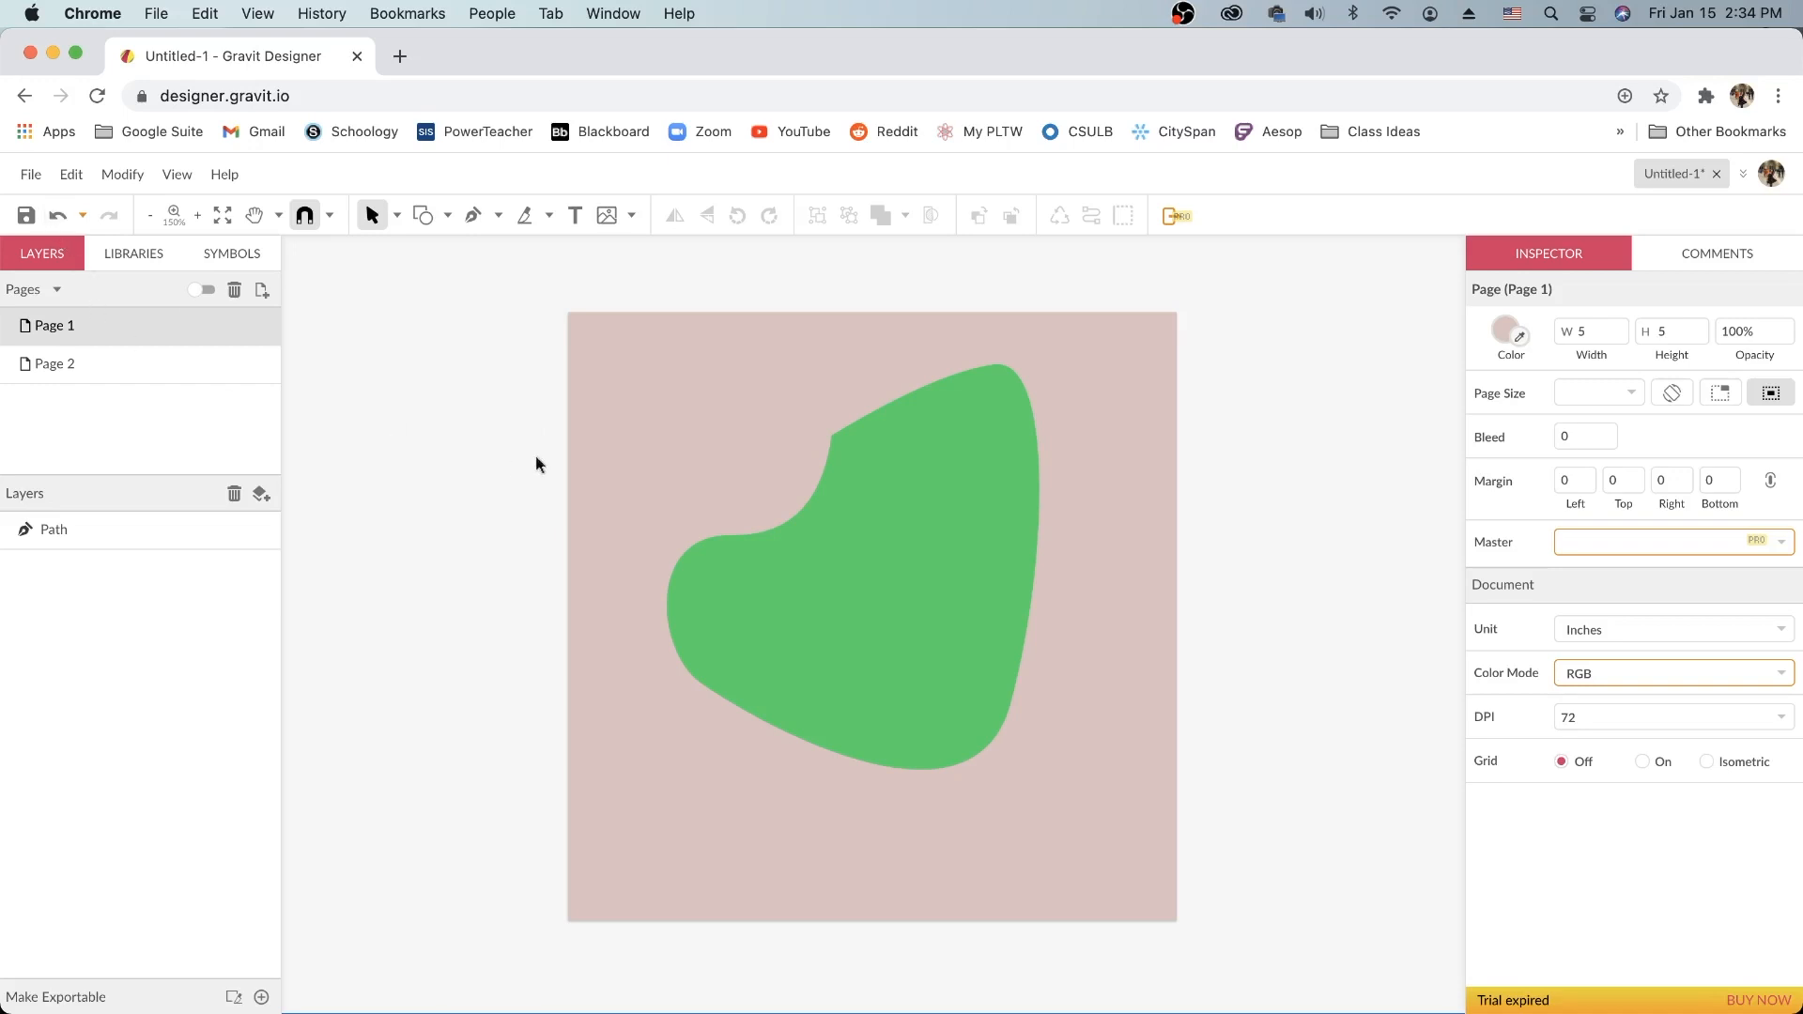
Step: Save the design as a local GVDESIGN file named practice in the Downloads folder
{"action": "left_click", "coordinate": [28, 175]}
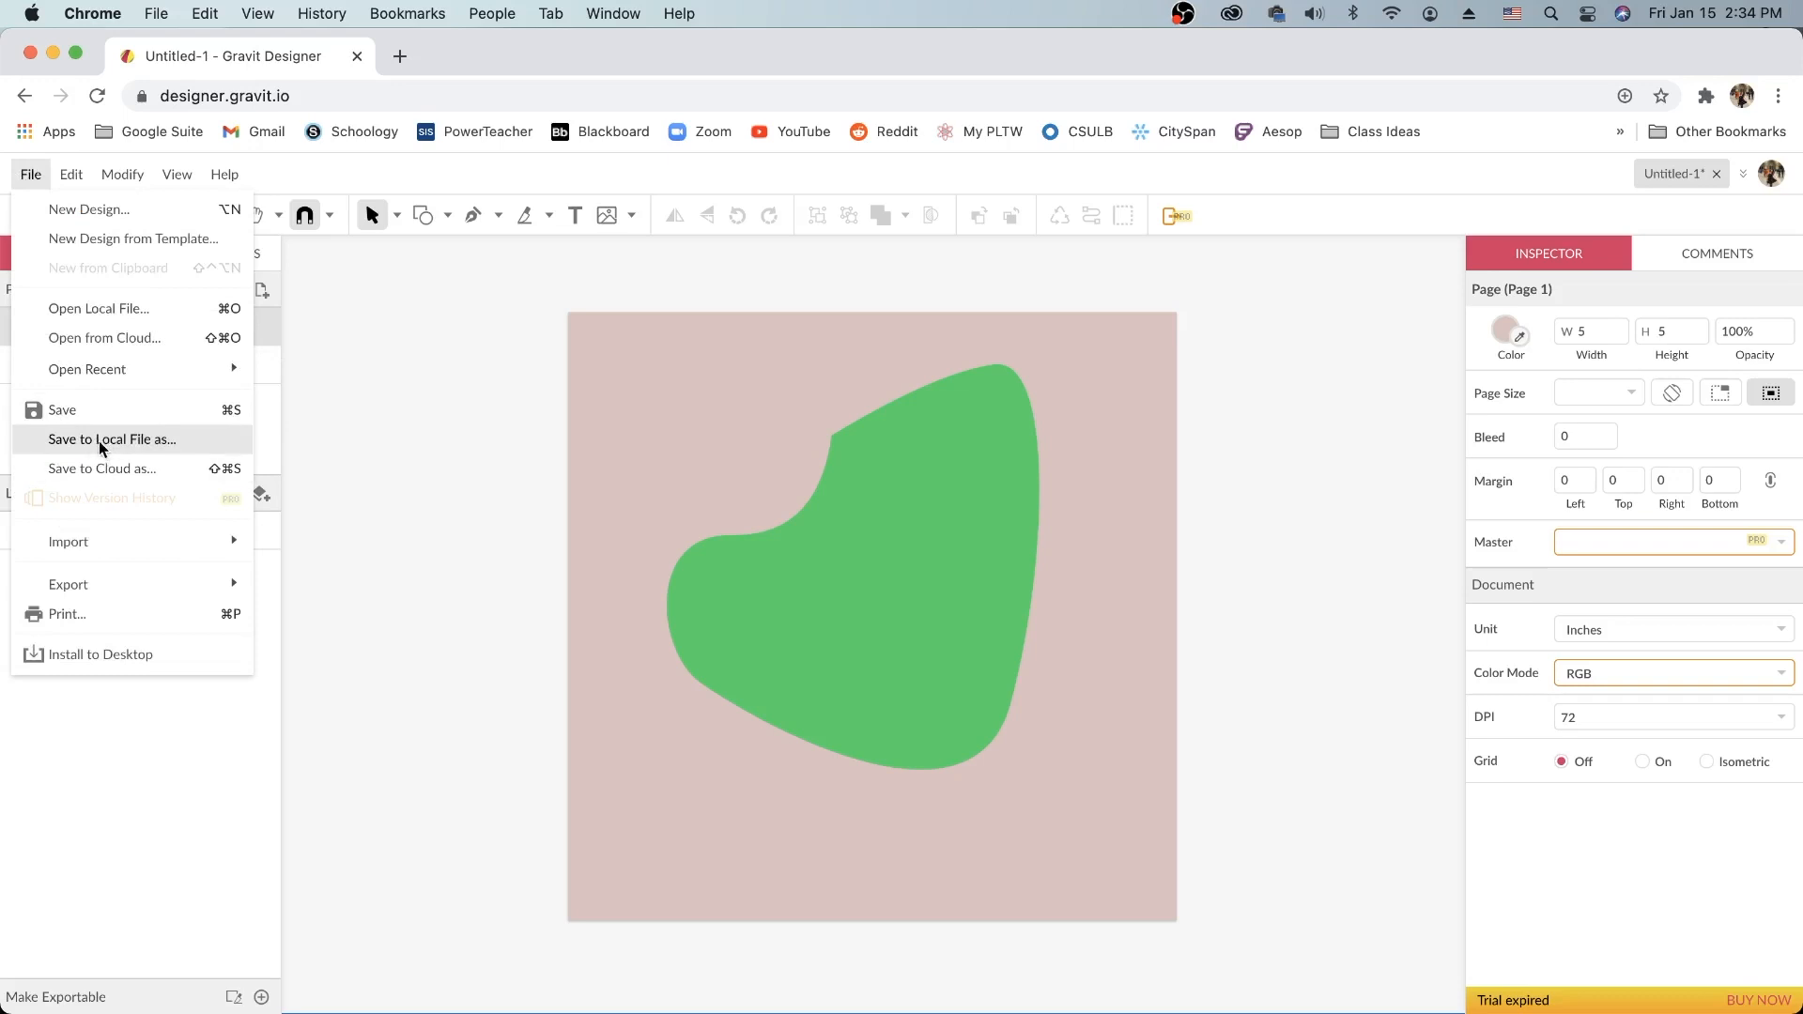
{"action": "key", "text": "super+s"}
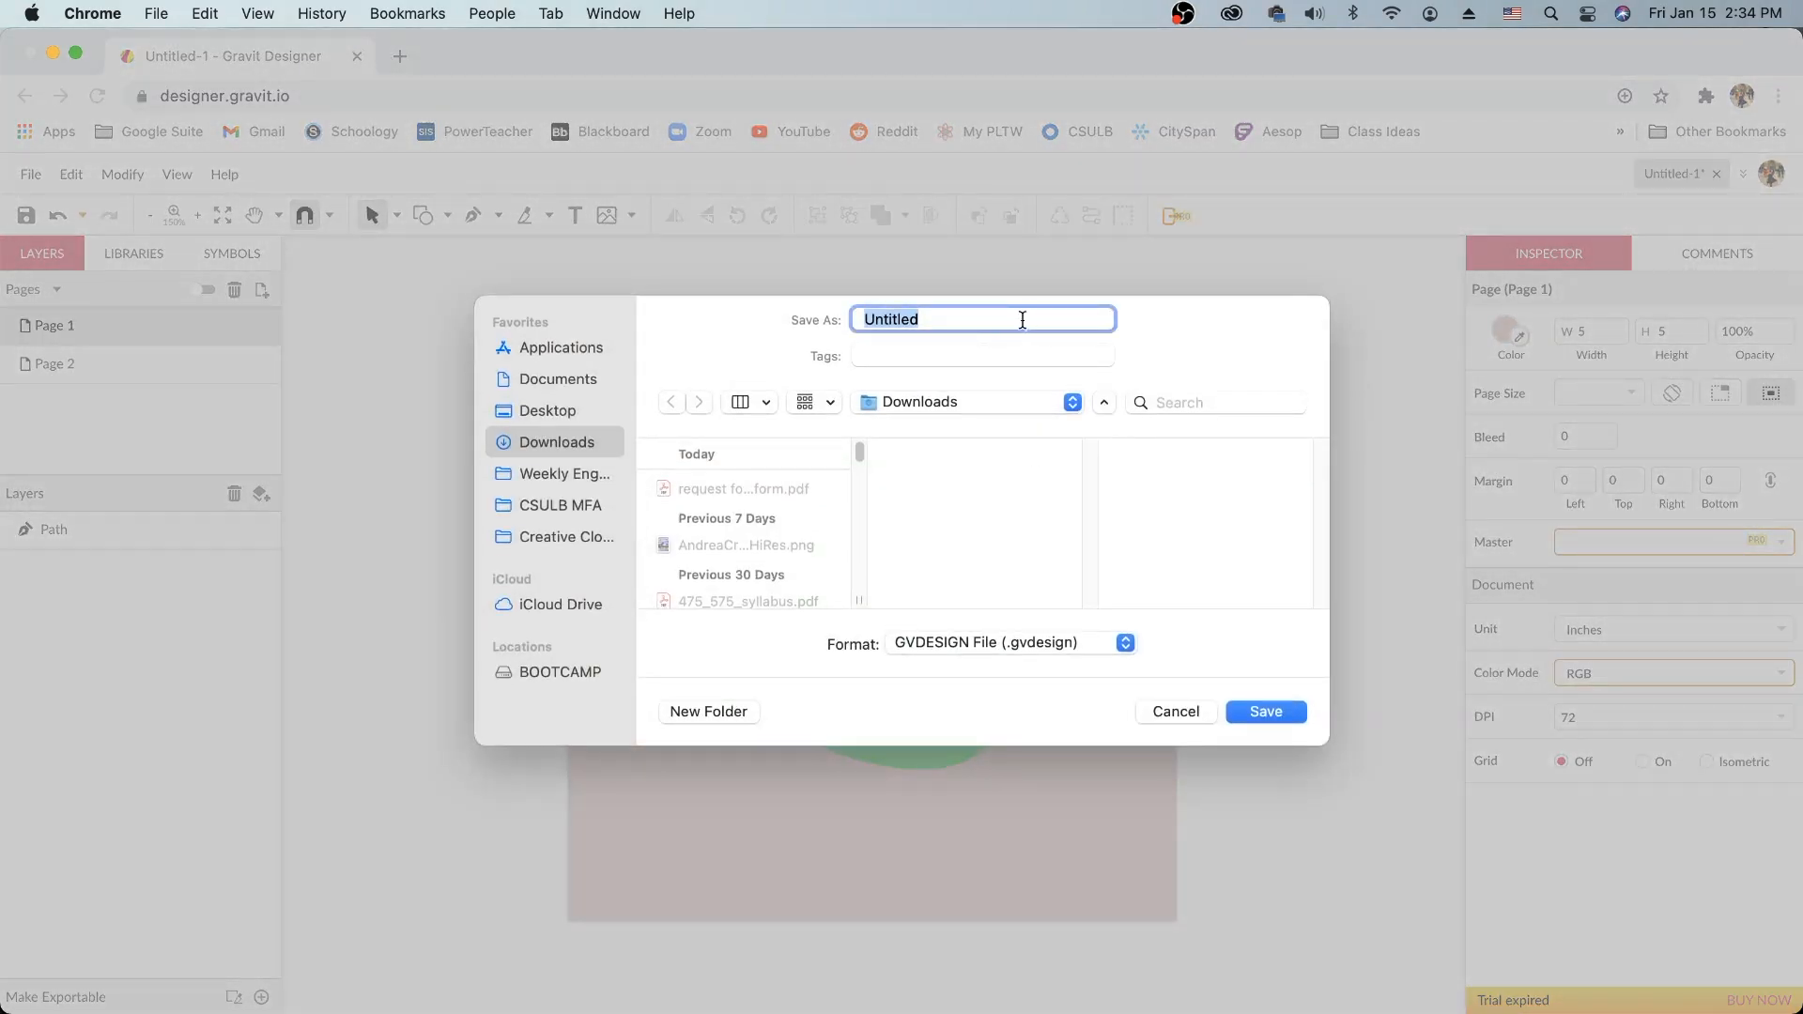
{"action": "type", "text": "practice"}
{"action": "left_click", "coordinate": [1266, 711]}
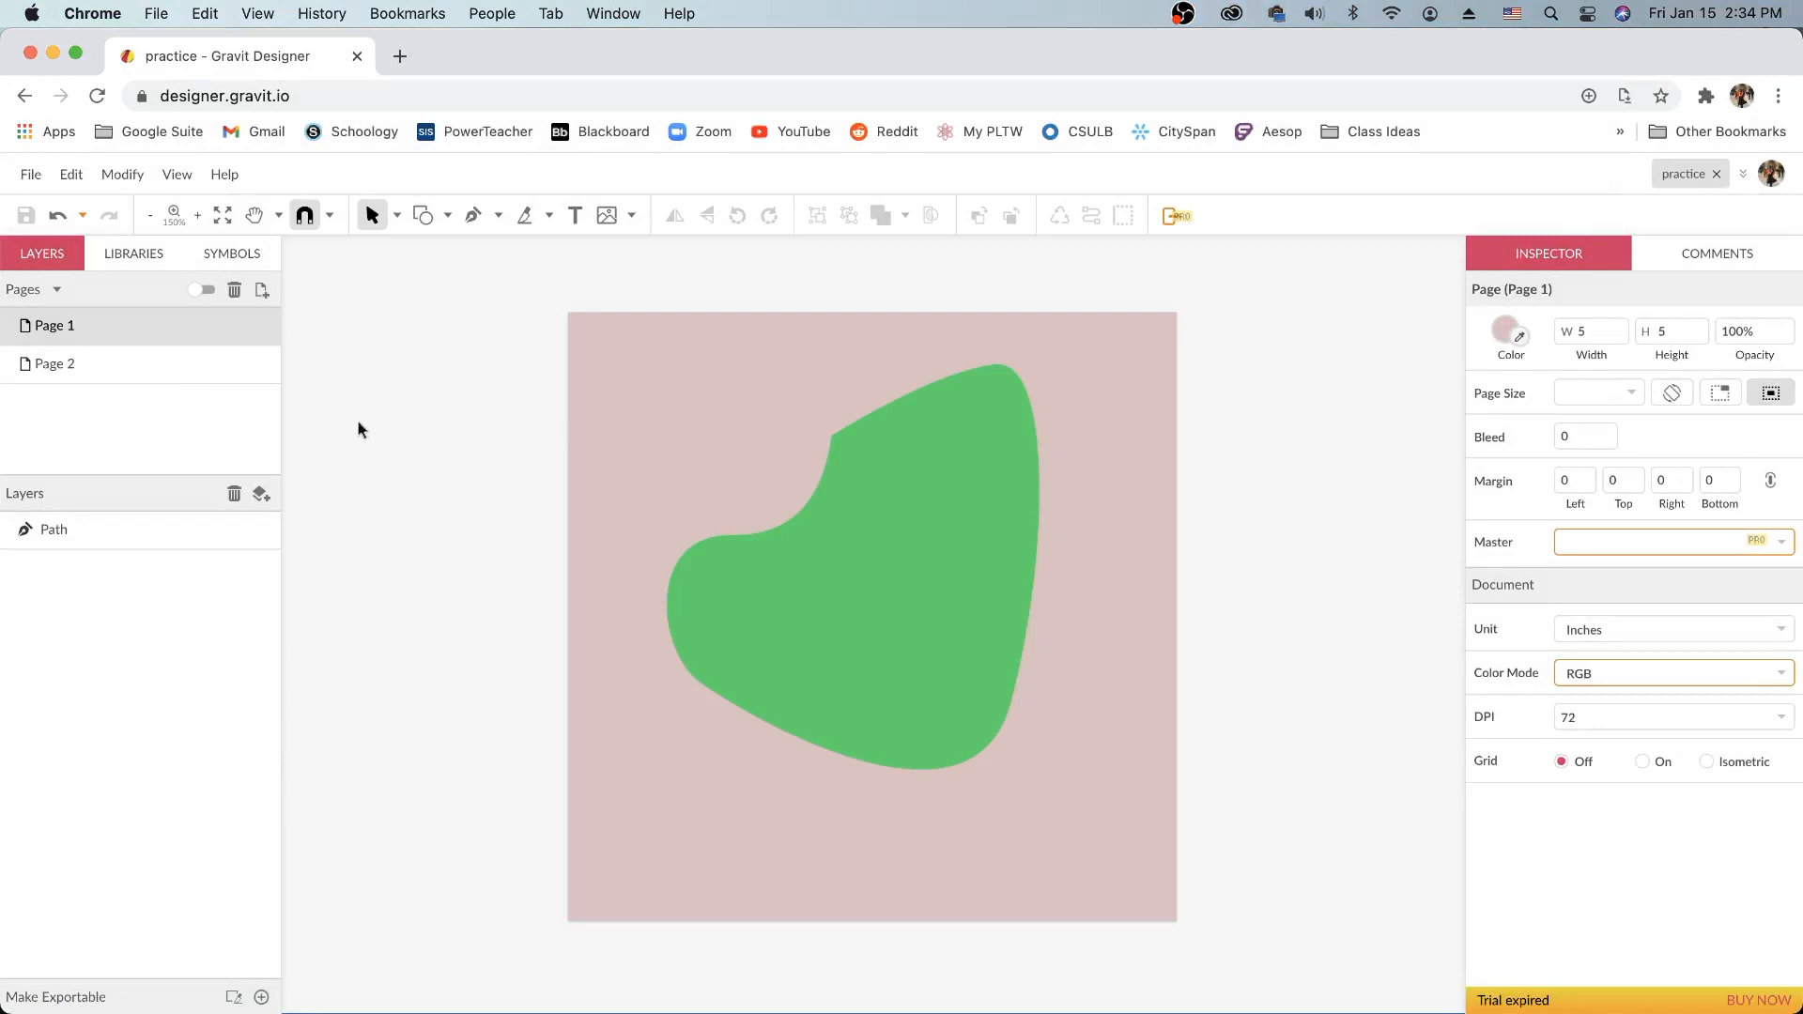
Step: Close the practice design and reopen practice.gvdesign from the computer's Downloads folder
{"action": "left_click", "coordinate": [1715, 176]}
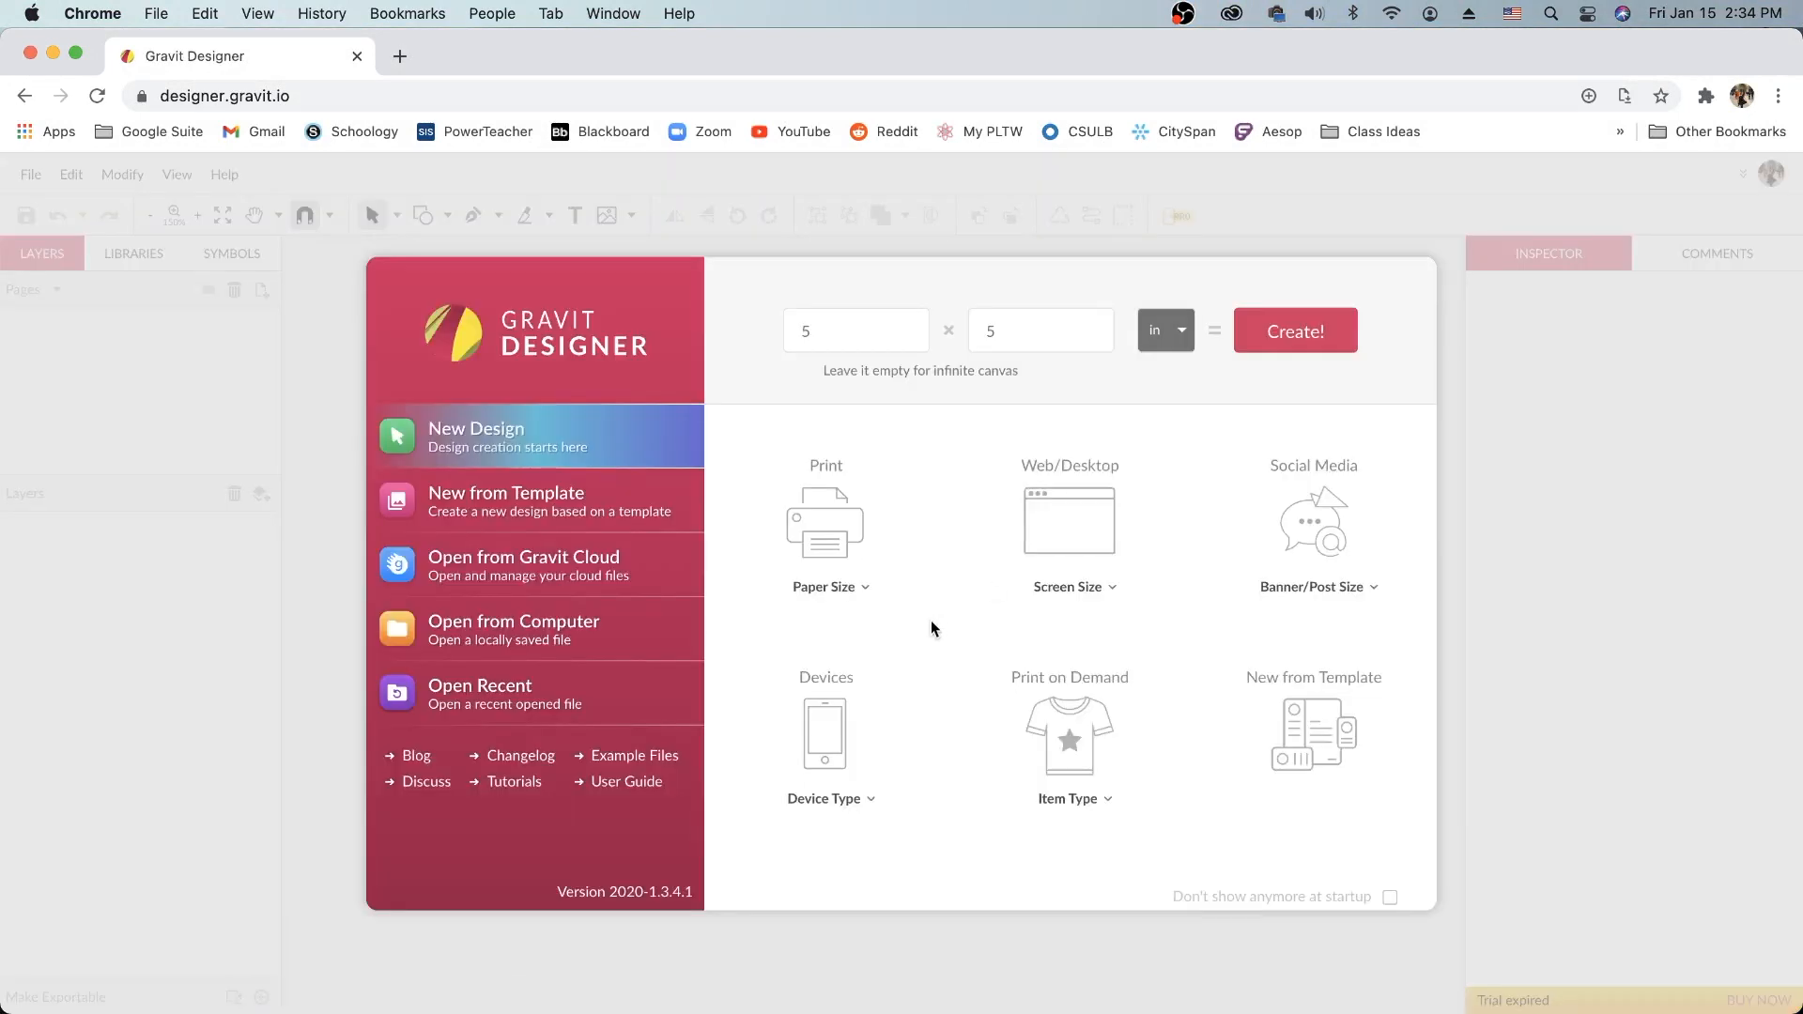
{"action": "left_click", "coordinate": [517, 635]}
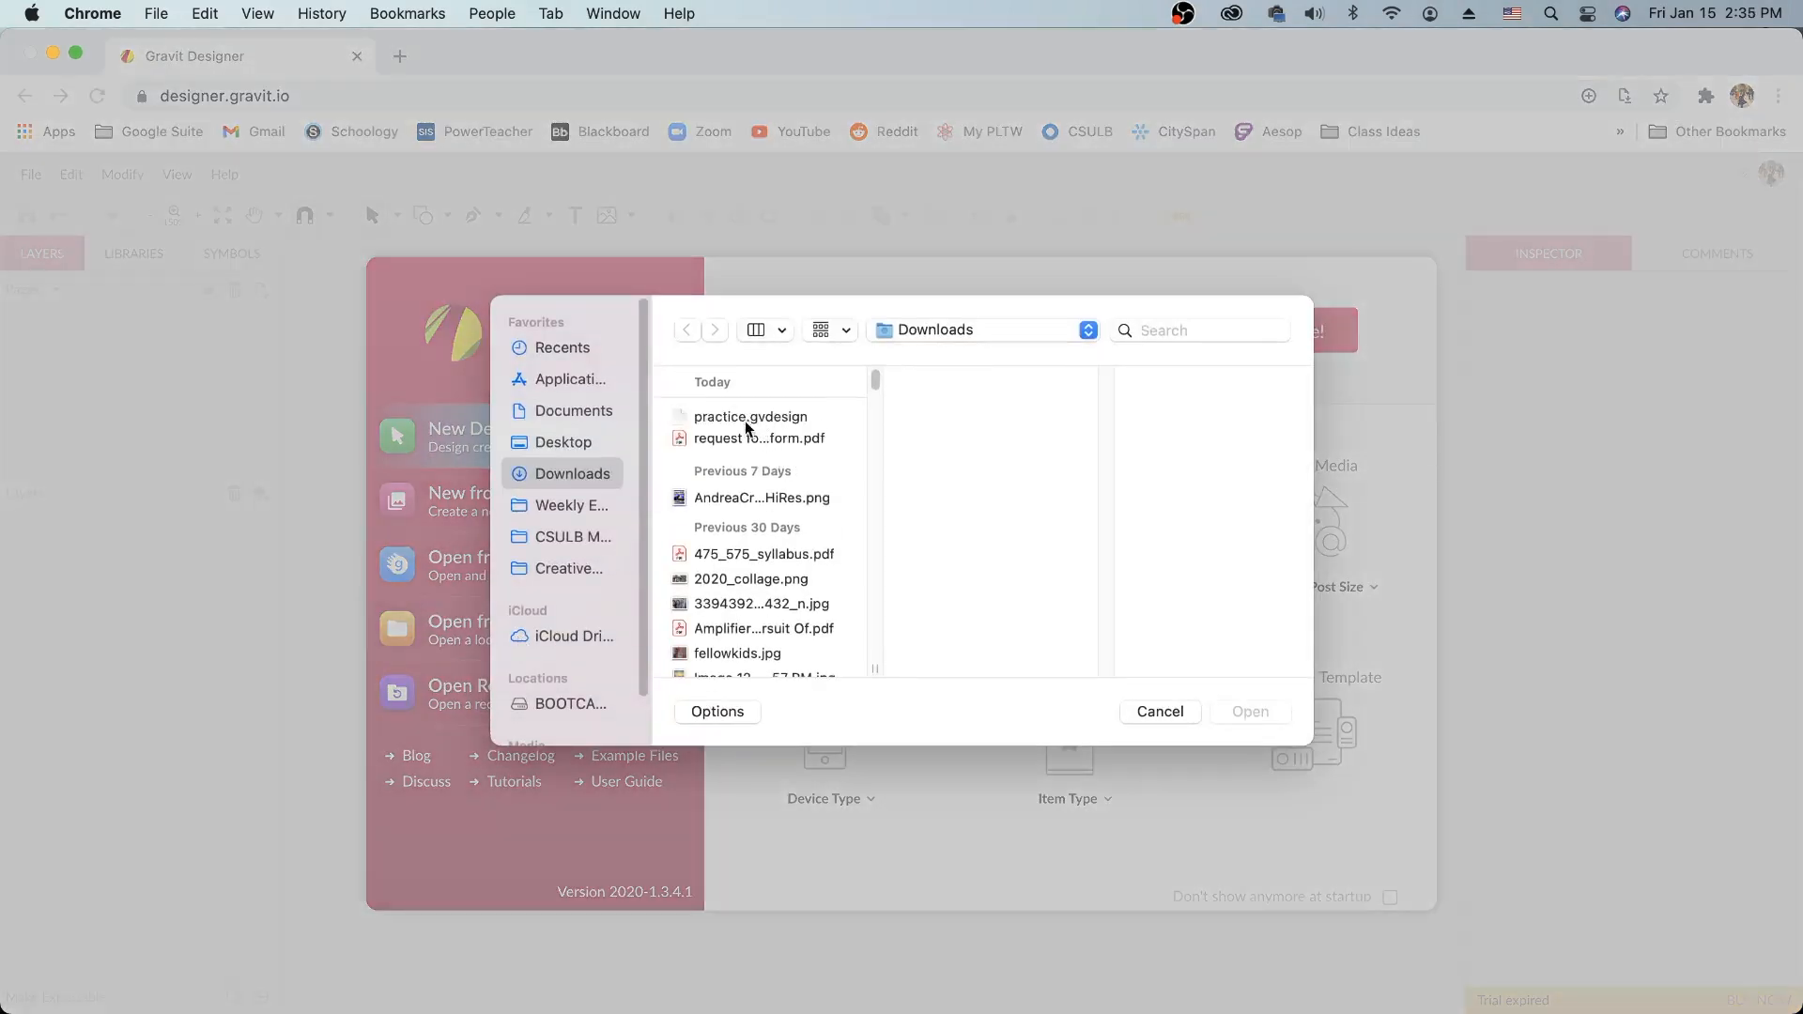
{"action": "left_click", "coordinate": [716, 421]}
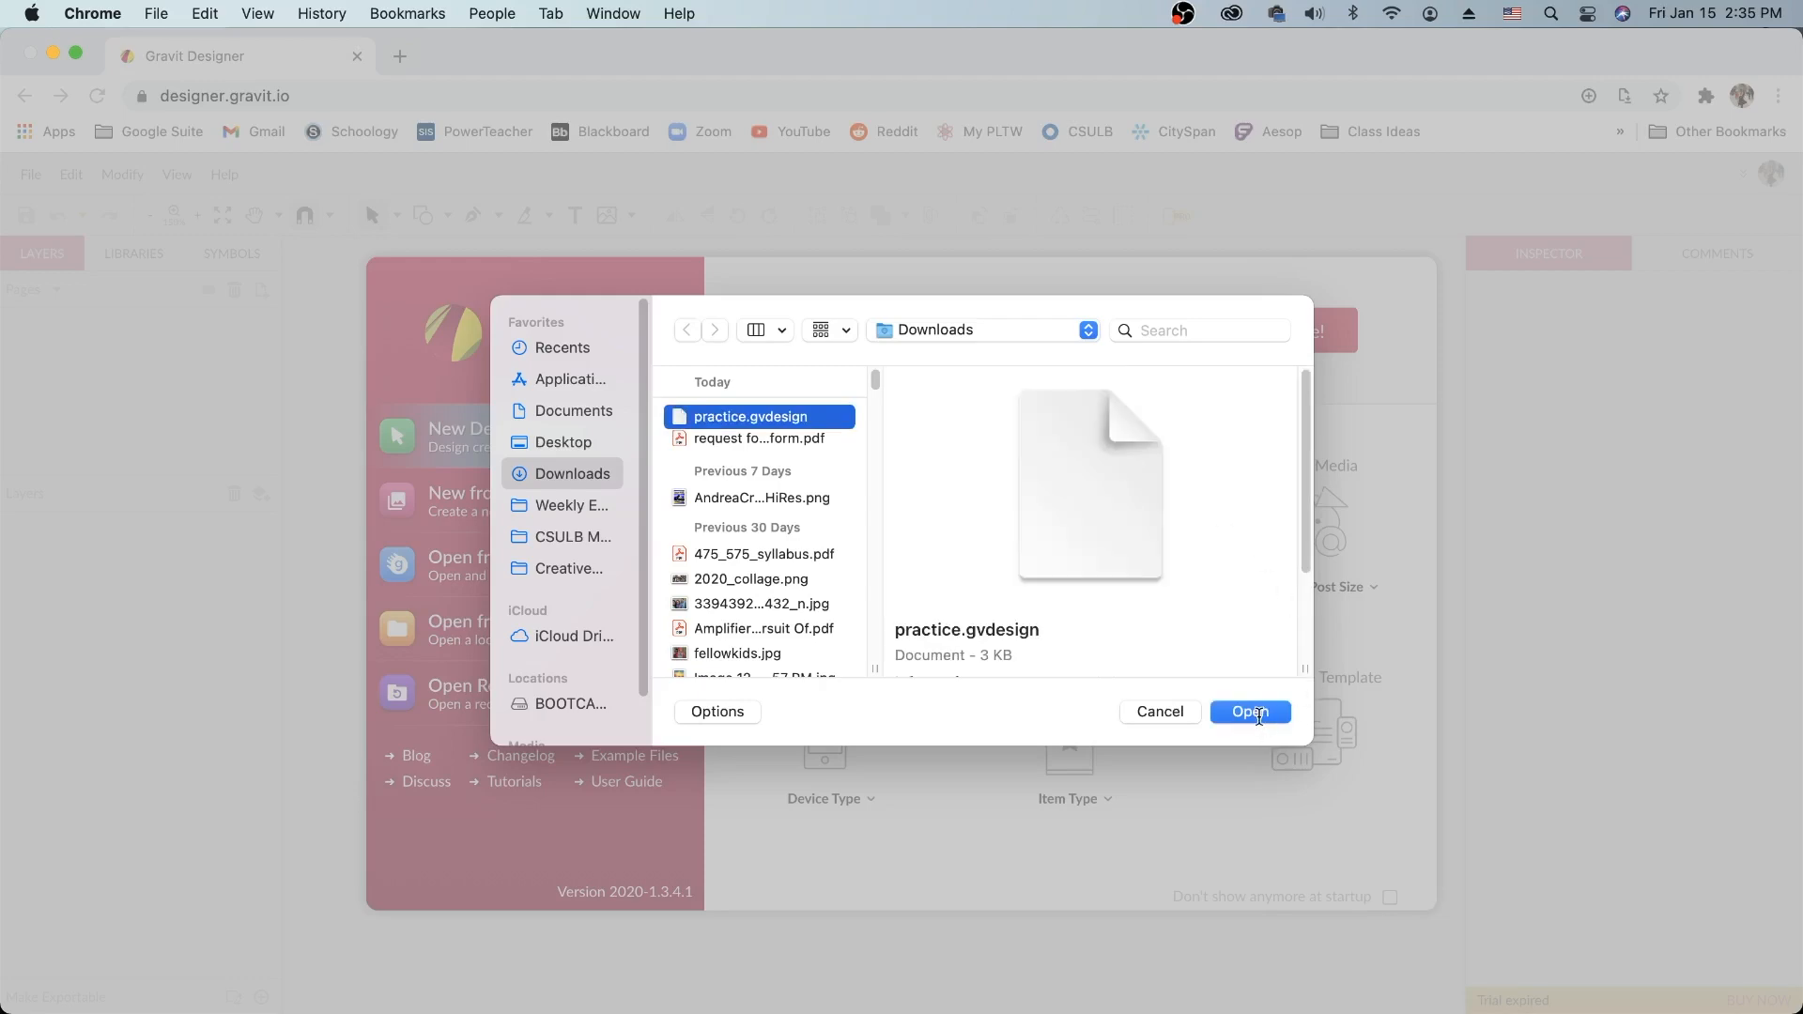
{"action": "left_click", "coordinate": [1250, 712]}
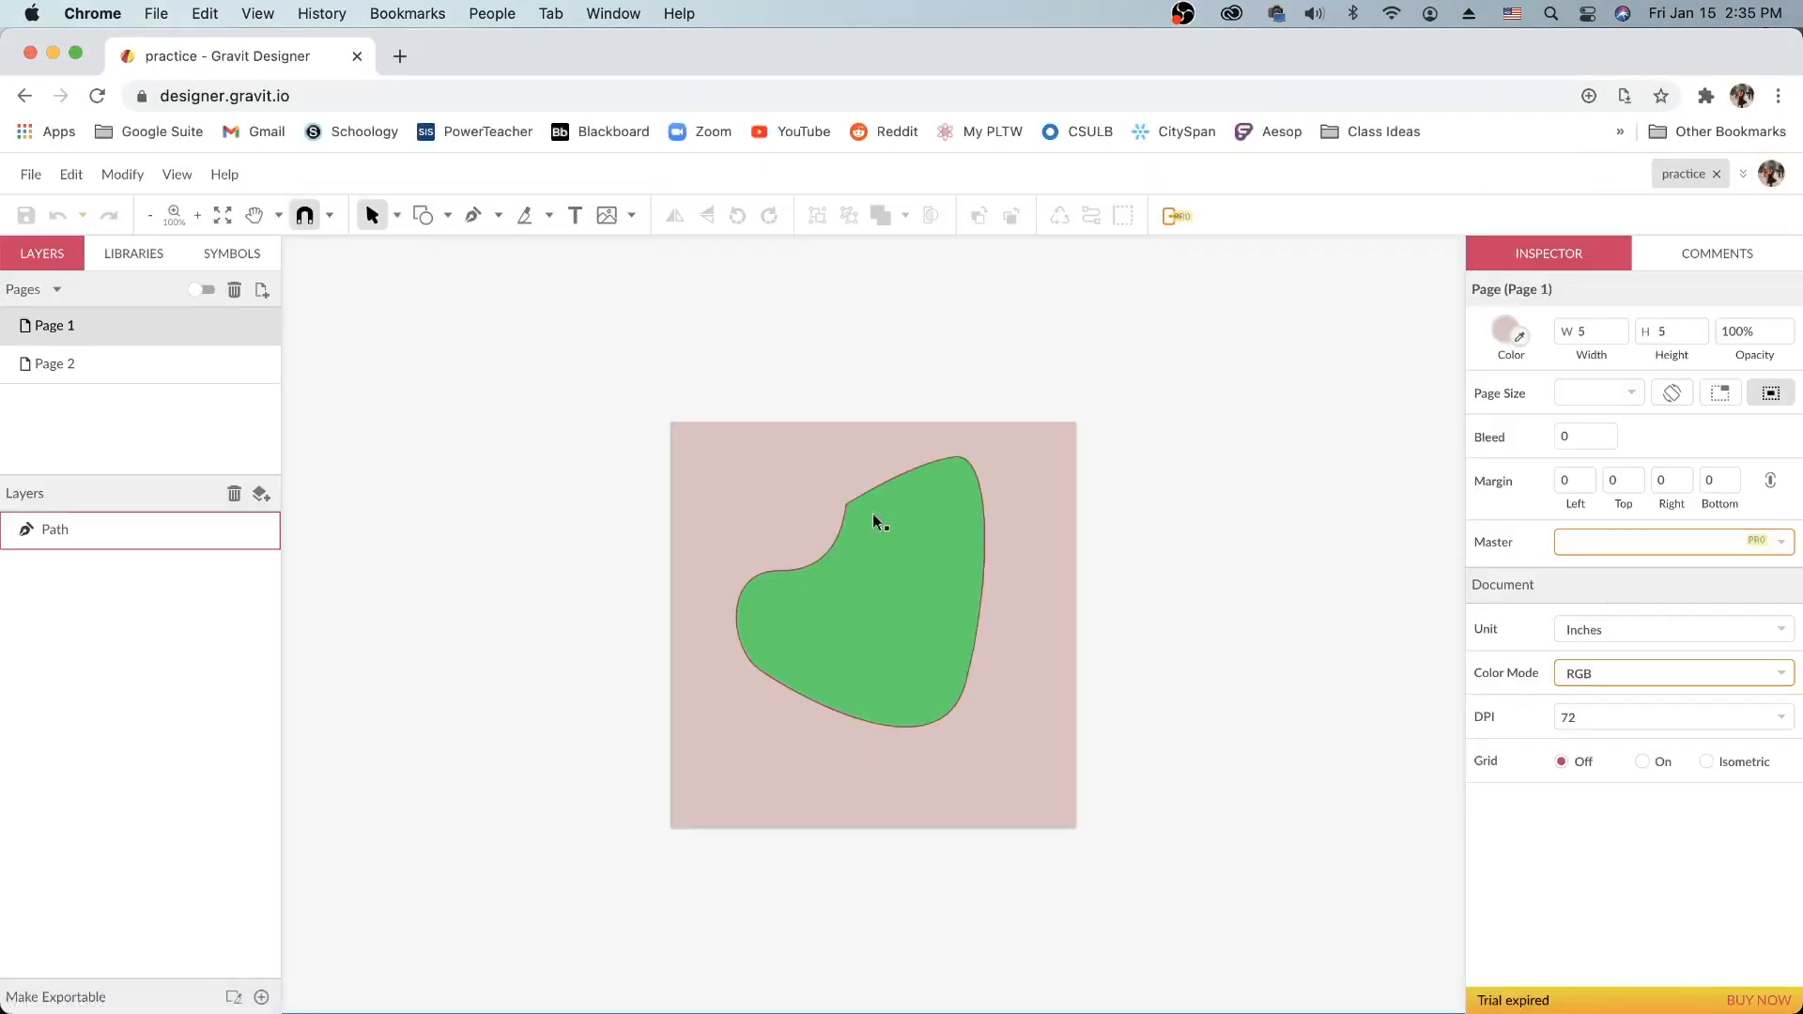
{"action": "left_click", "coordinate": [1185, 681]}
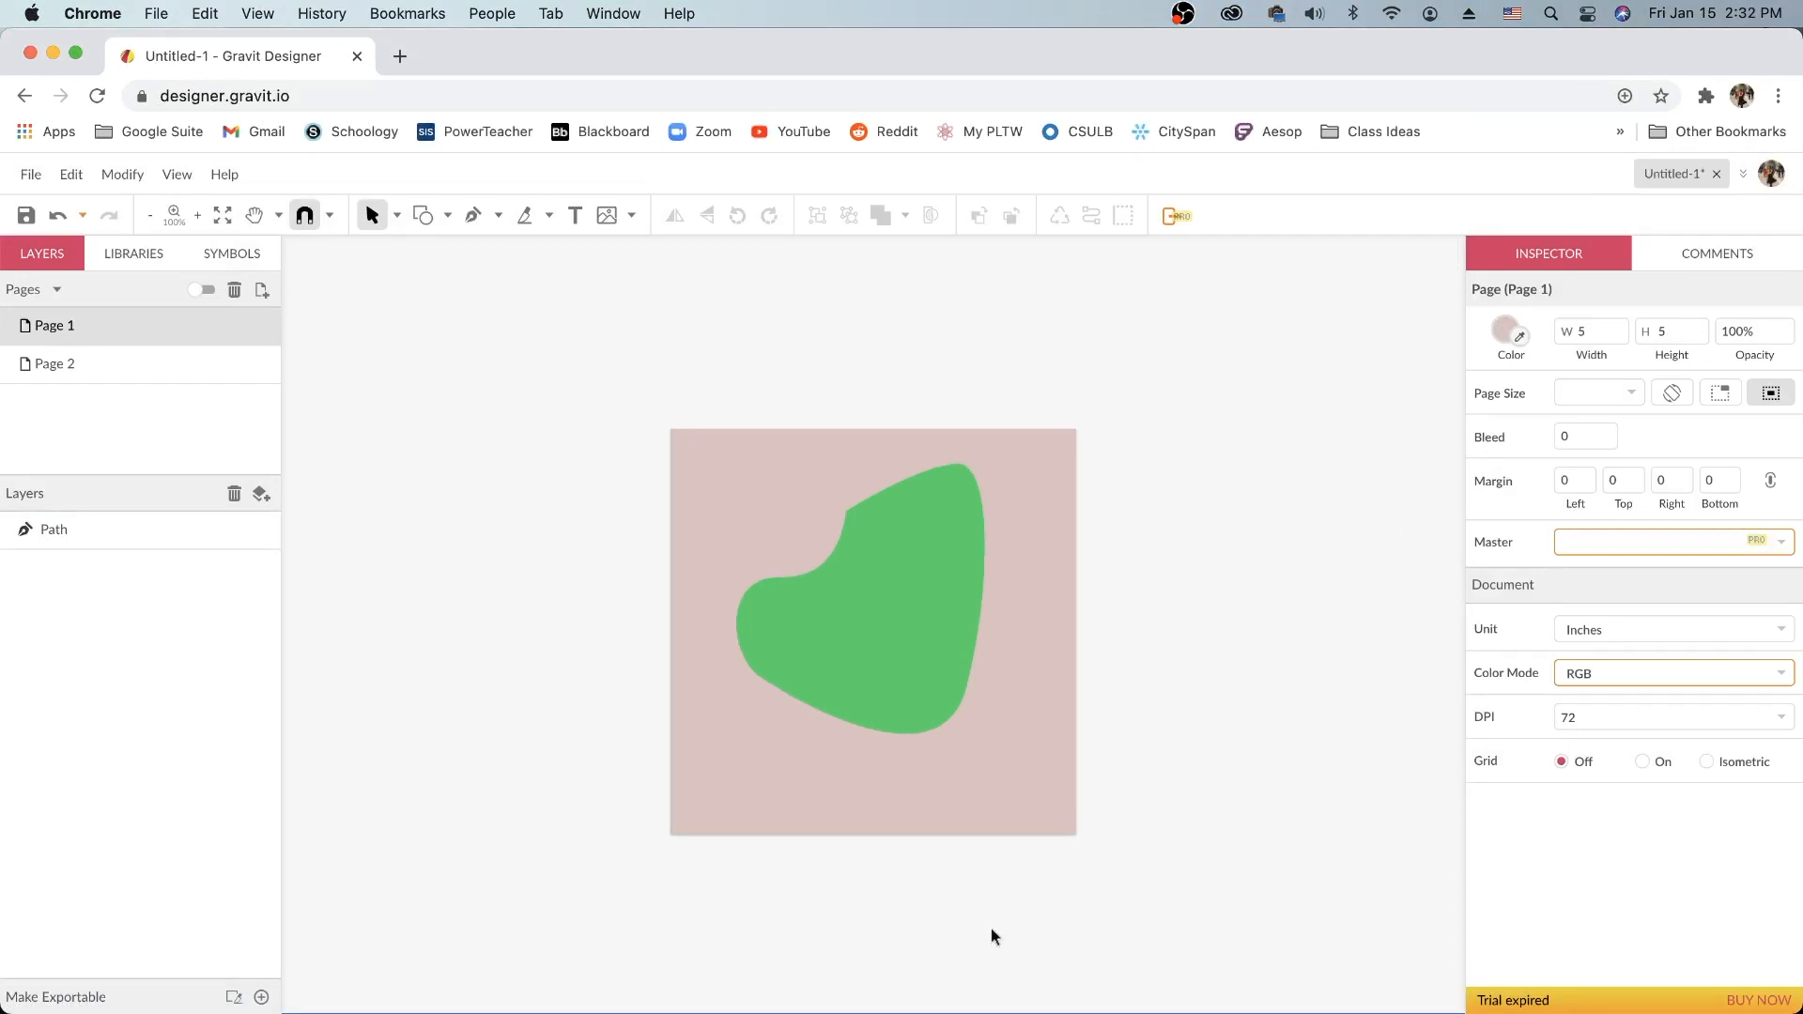